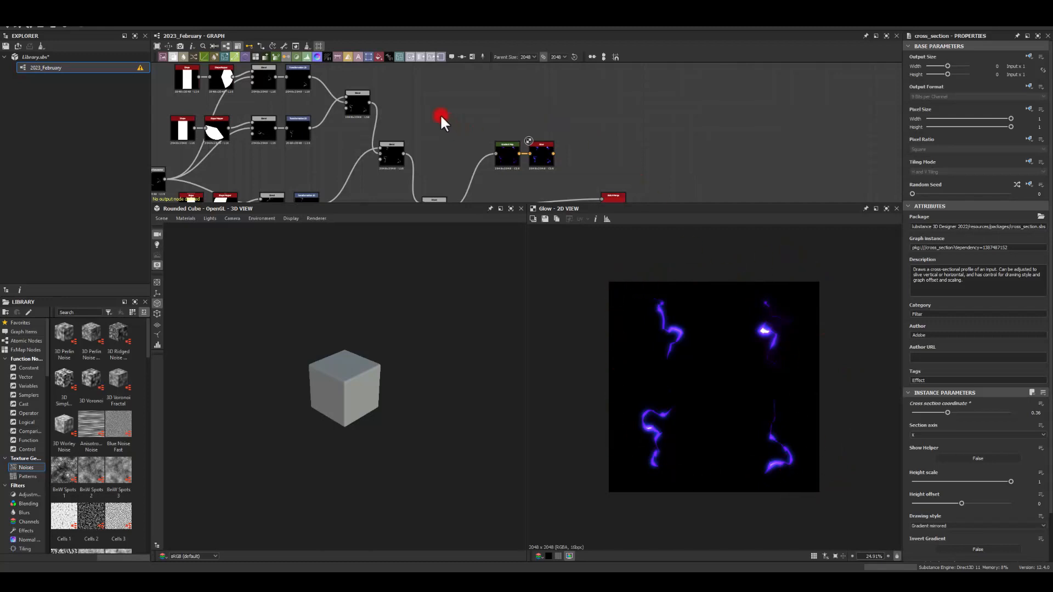
# Step: Try the other noise nodes as input to the first lightning's Cross Section, and reconnect its second Perlin Noise
pyautogui.moveTo(415, 109); pyautogui.dragTo(586, 101, button='middle')
pyautogui.moveTo(262, 114); pyautogui.dragTo(515, 113, button='middle')
pyautogui.moveTo(317, 111); pyautogui.dragTo(518, 102, button='middle')
pyautogui.moveTo(210, 83); pyautogui.dragTo(455, 103, button='middle')
pyautogui.moveTo(245, 159); pyautogui.dragTo(220, 99, button='middle')
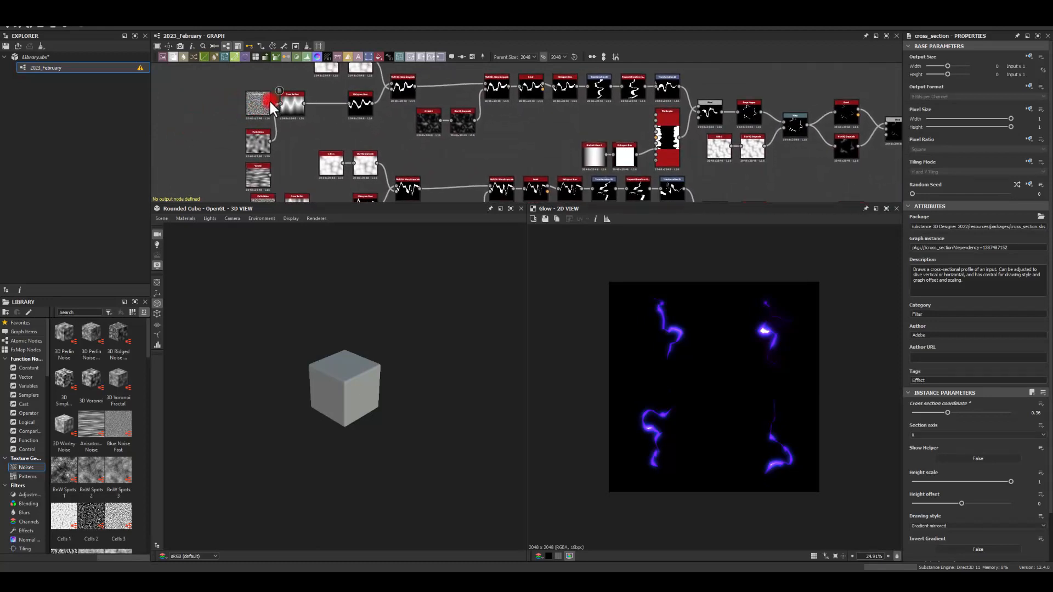
pyautogui.moveTo(275, 104); pyautogui.dragTo(283, 104)
pyautogui.moveTo(270, 175); pyautogui.dragTo(281, 104)
pyautogui.moveTo(271, 141); pyautogui.dragTo(292, 103)
# Step: Set the first lightning's Cross Section coordinate to 0.3 and the disorder of the second lightning's lower Perlin Noise to 0.25
pyautogui.click(290, 104)
pyautogui.moveTo(947, 413)
pyautogui.mouseDown()
pyautogui.moveTo(996, 415)
pyautogui.moveTo(940, 416)
pyautogui.mouseUp()
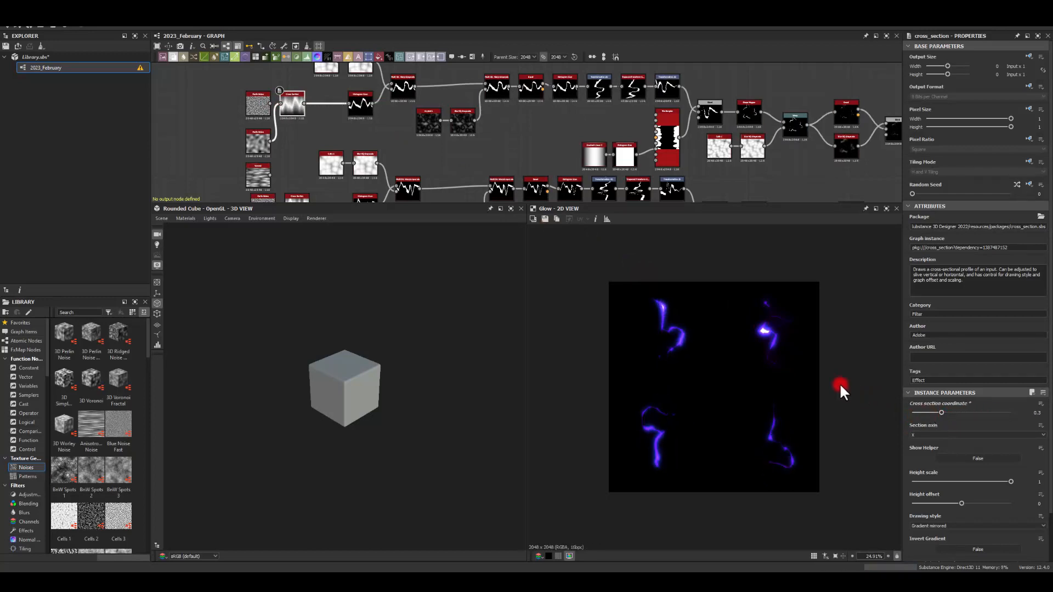
pyautogui.scroll(-3, 396, 144)
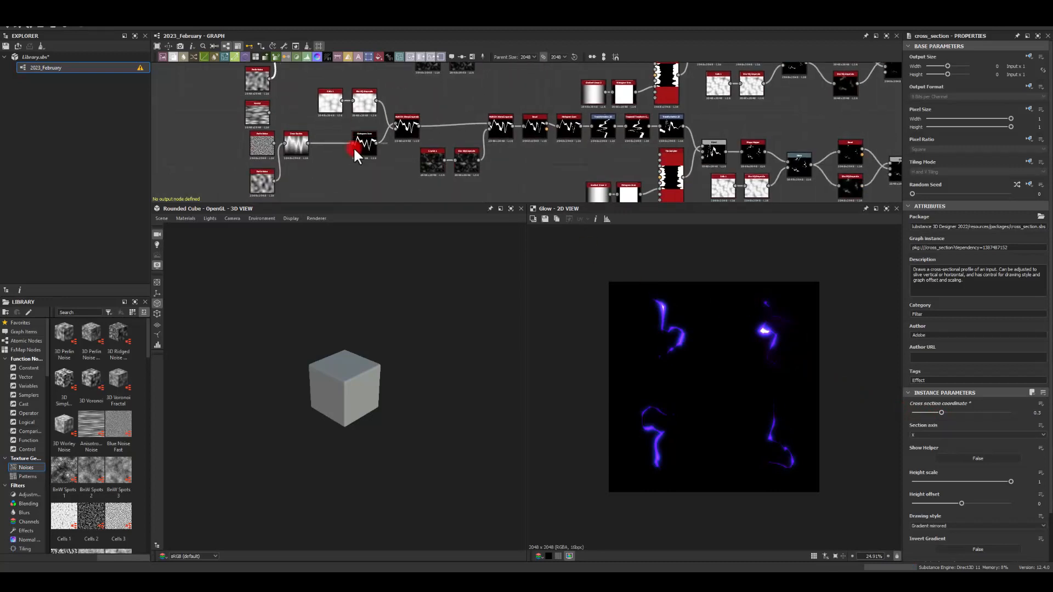
pyautogui.click(262, 181)
pyautogui.moveTo(958, 427); pyautogui.dragTo(936, 436)
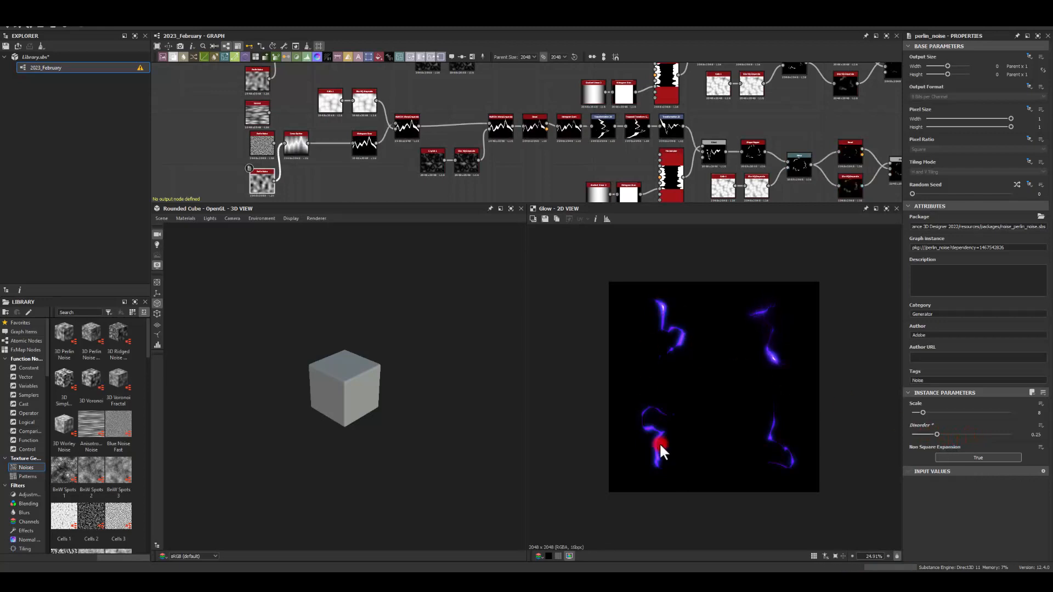
pyautogui.moveTo(289, 78); pyautogui.dragTo(297, 176, button='middle')
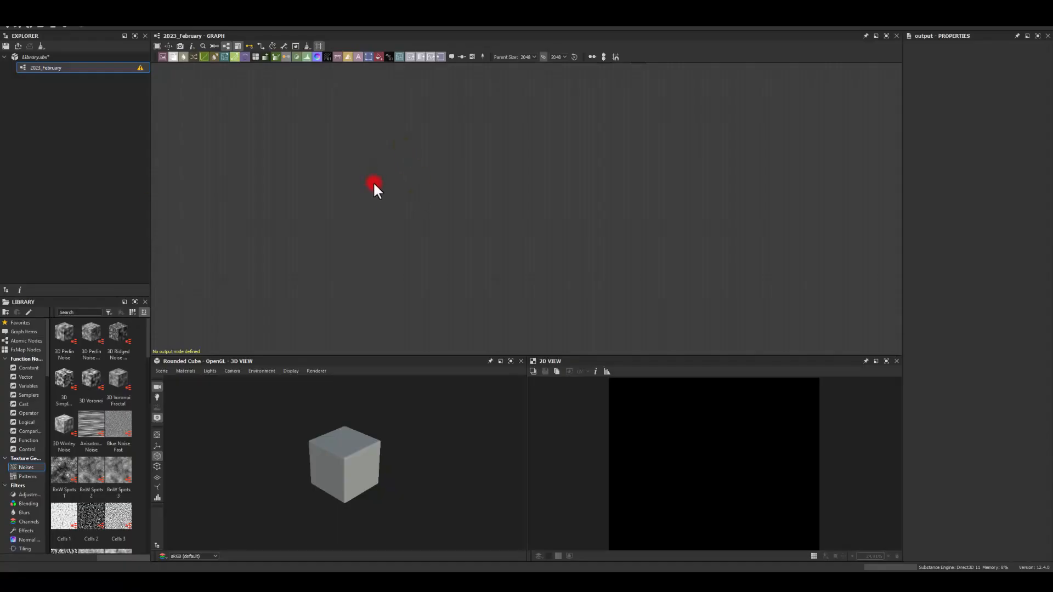
# Step: Add a Perlin Noise node in an empty area of the graph
pyautogui.press('space')
pyautogui.write('per')
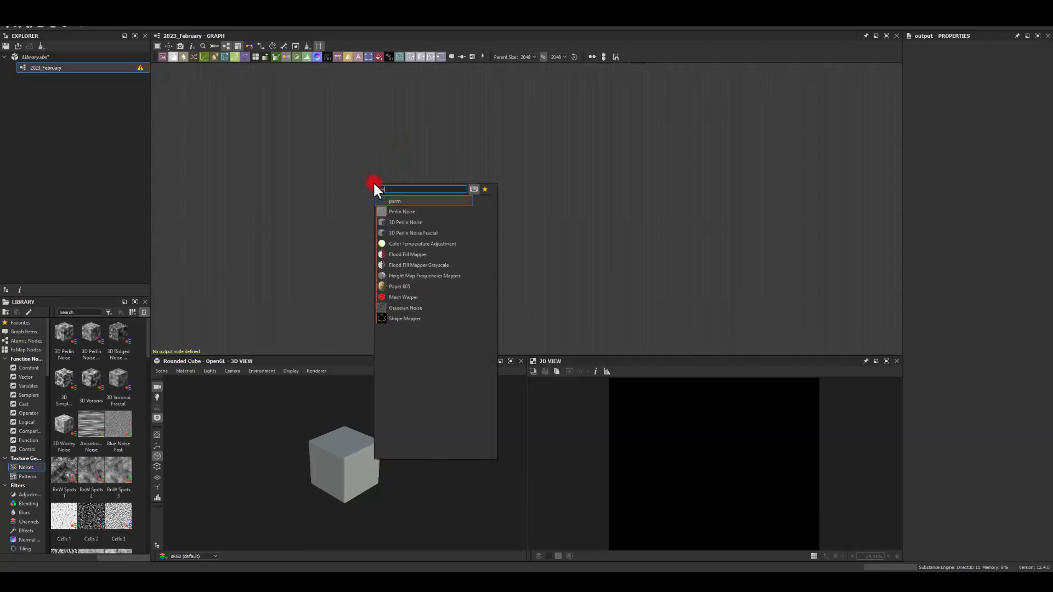
pyautogui.click(402, 204)
pyautogui.scroll(5, 366, 185)
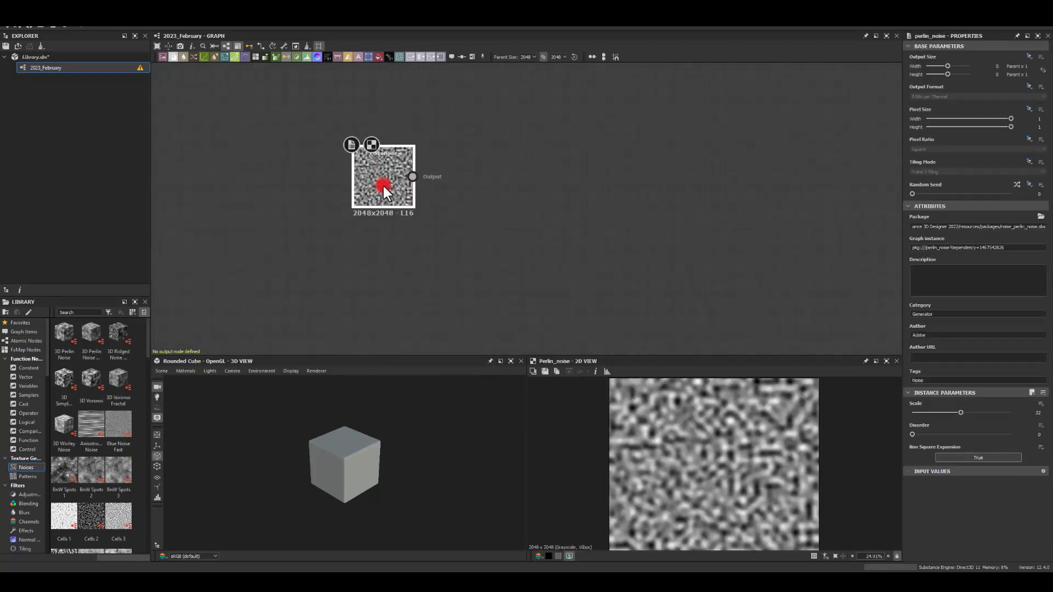
# Step: Add a Cross Section node fed by the Perlin Noise output and place it beside the noise node
pyautogui.moveTo(365, 207); pyautogui.dragTo(469, 205)
pyautogui.write('cross')
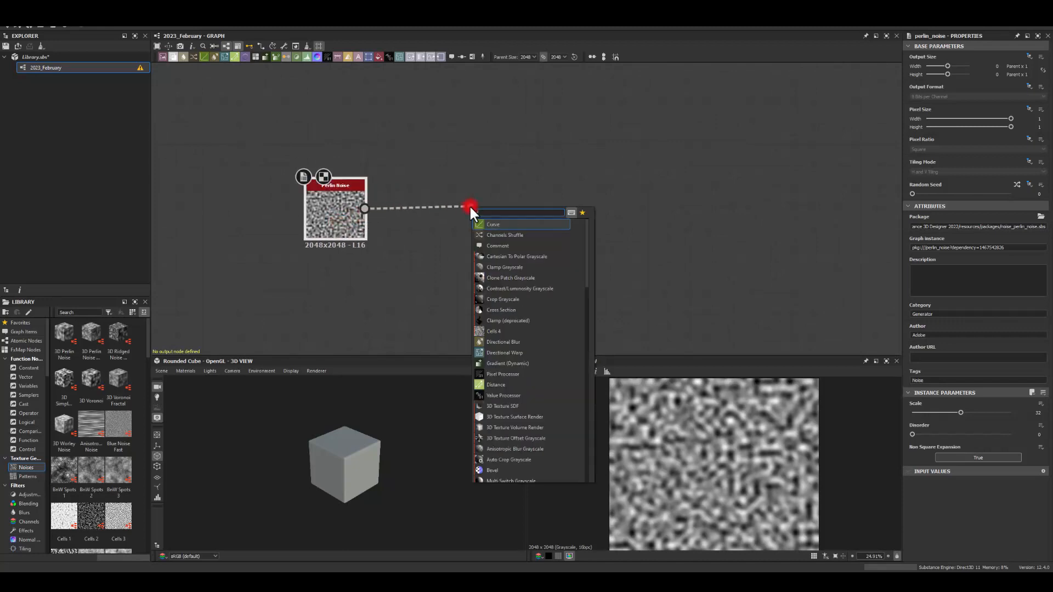
pyautogui.press('Return')
pyautogui.moveTo(491, 211); pyautogui.dragTo(439, 212)
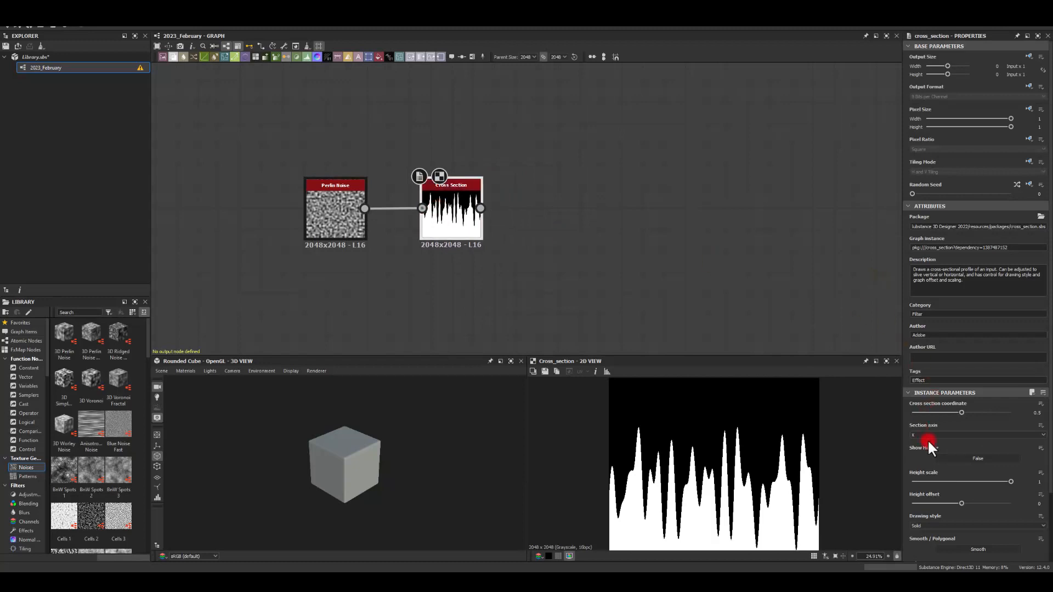
# Step: Set the Cross Section's drawing style to Gradient mirrored
pyautogui.scroll(-1, 927, 440)
pyautogui.click(924, 498)
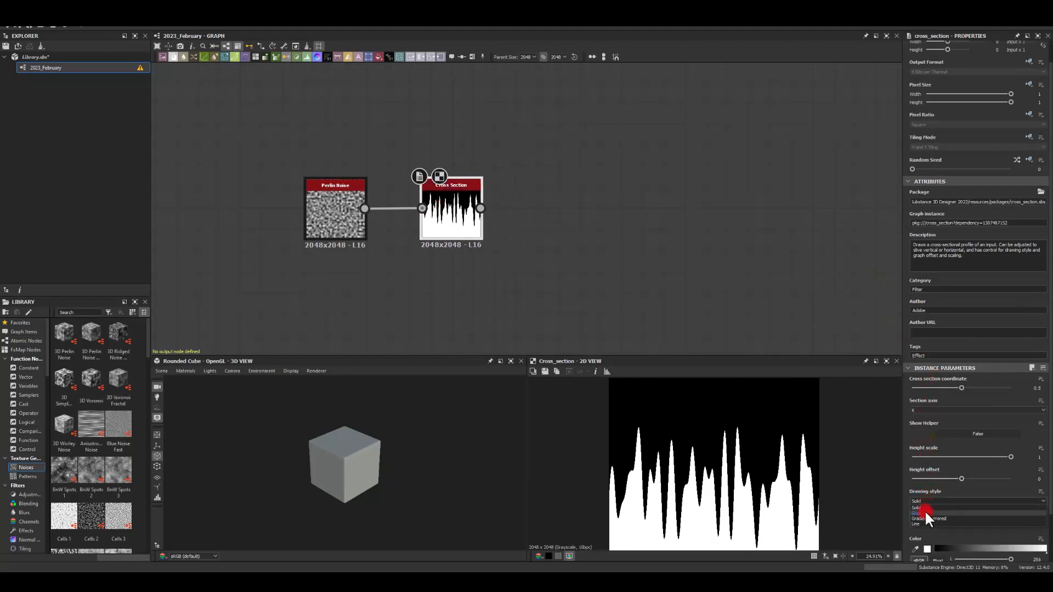
pyautogui.click(925, 519)
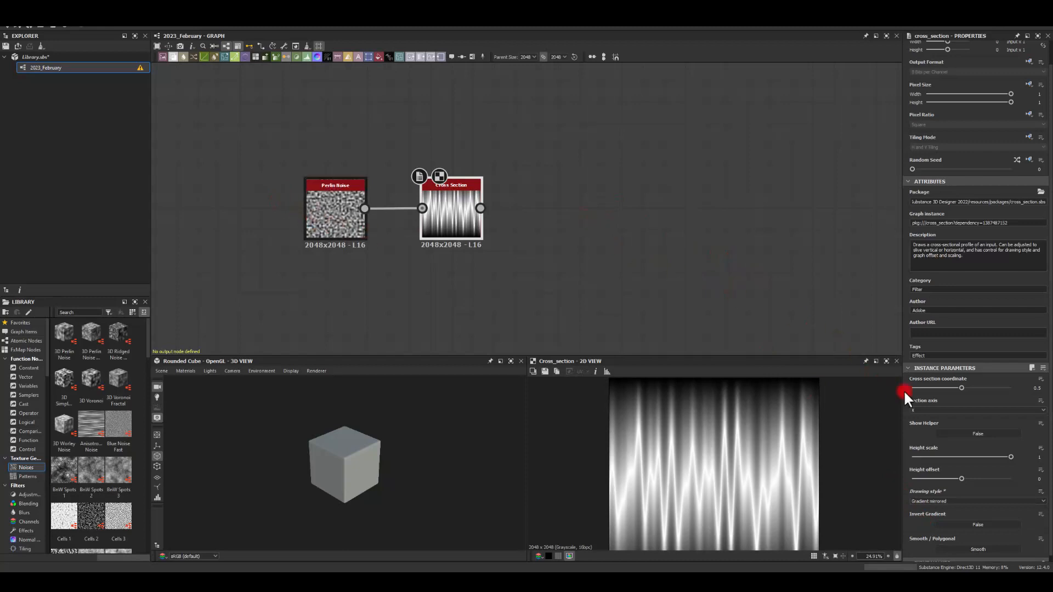
pyautogui.scroll(-1, 954, 455)
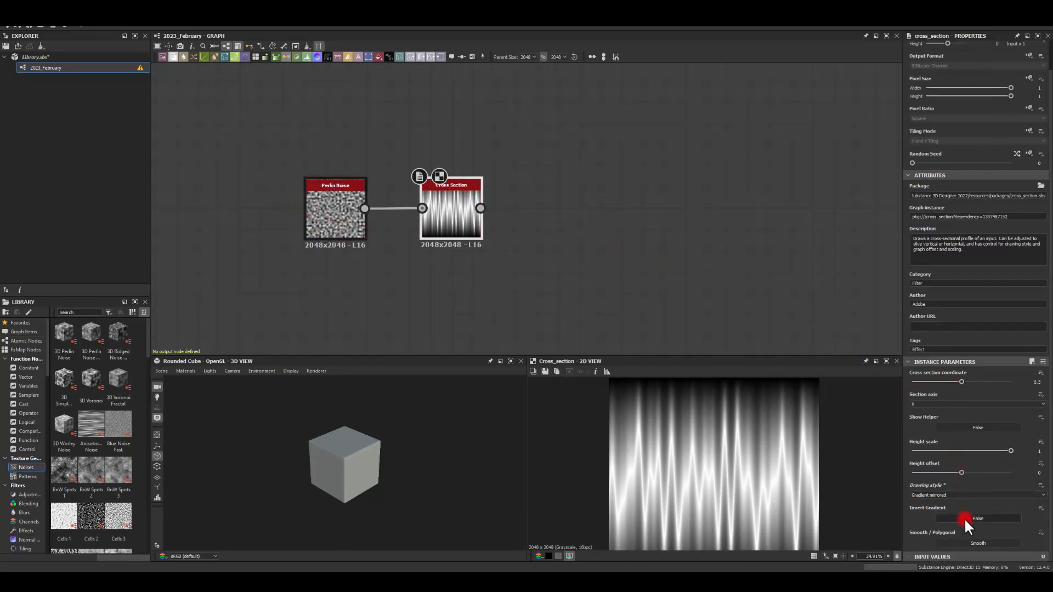
# Step: Switch the Cross Section from smooth to Polygonal with a segment amount of 10
pyautogui.click(971, 542)
pyautogui.scroll(-1, 966, 528)
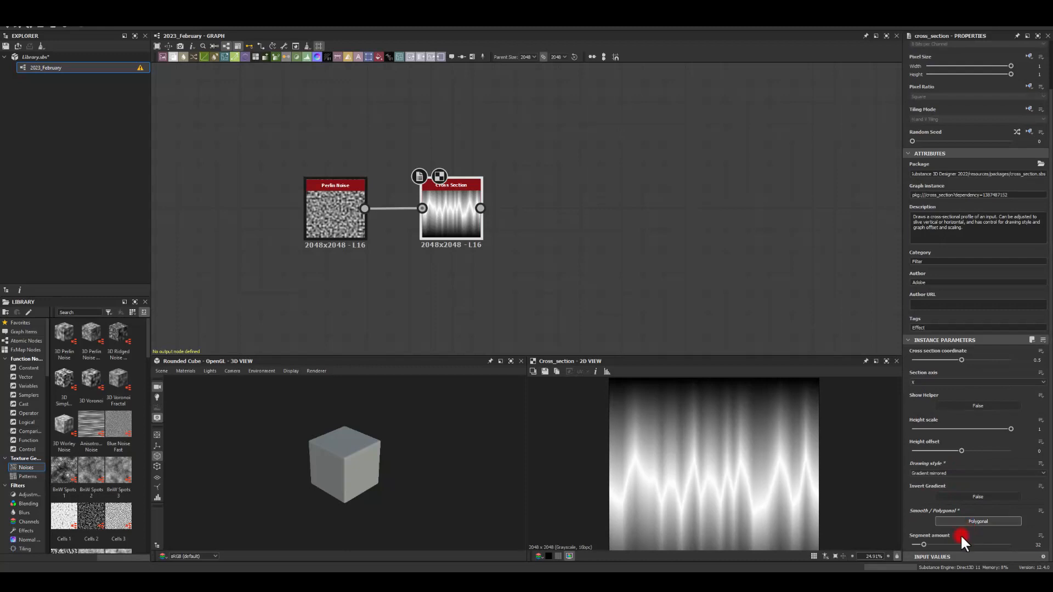
pyautogui.moveTo(923, 541); pyautogui.dragTo(915, 543)
pyautogui.doubleClick(1036, 544)
pyautogui.write('10')
pyautogui.press('Return')
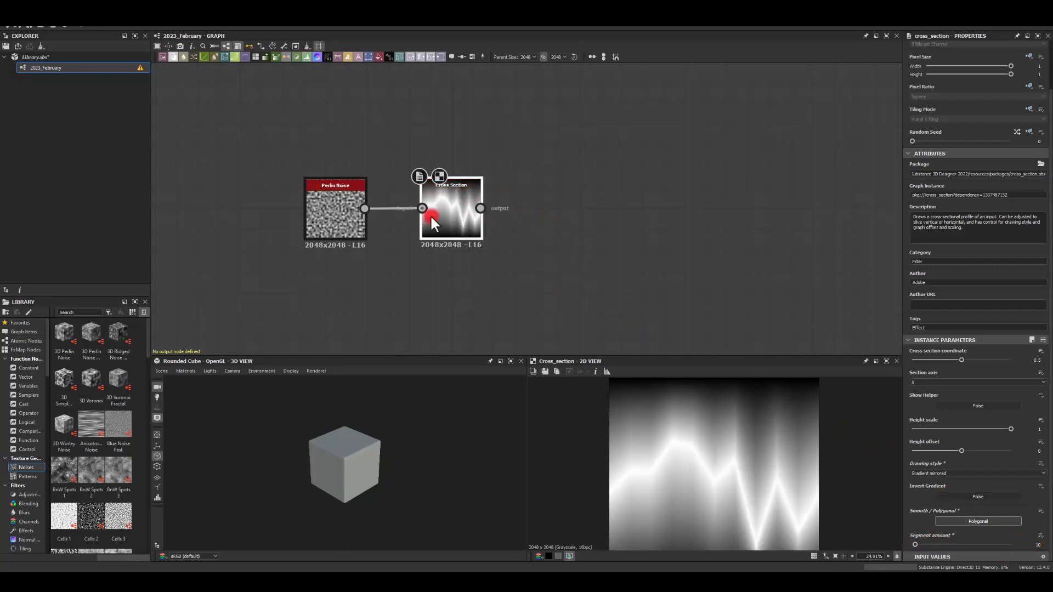
# Step: Set the Perlin Noise node's disorder to 0.28
pyautogui.click(357, 220)
pyautogui.moveTo(927, 434)
pyautogui.mouseDown()
pyautogui.moveTo(916, 435)
pyautogui.moveTo(957, 435)
pyautogui.moveTo(939, 436)
pyautogui.mouseUp()
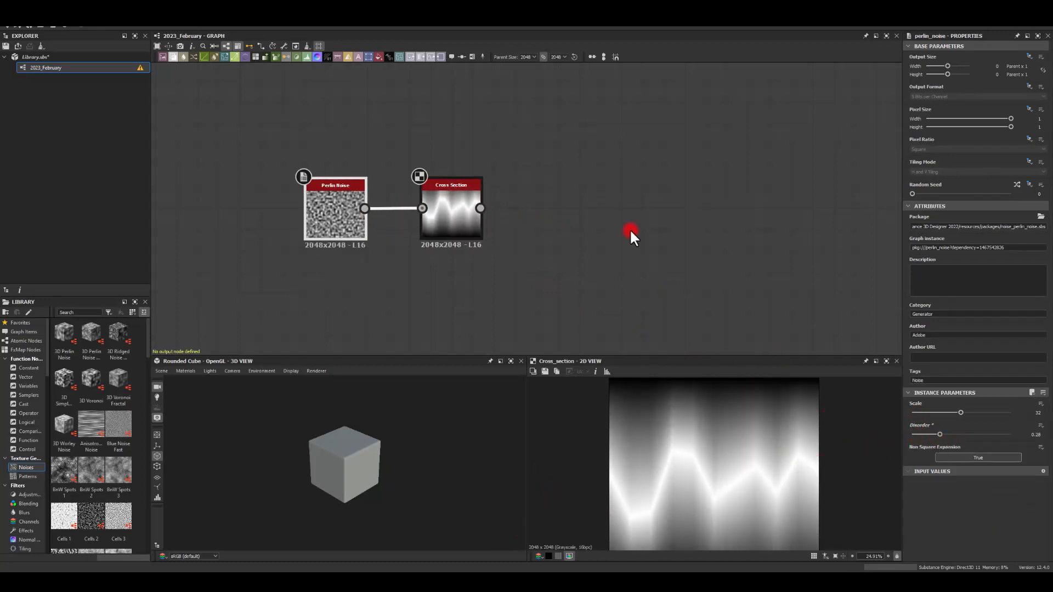
# Step: Add a Histogram Scan node fed by the Cross Section output
pyautogui.moveTo(481, 208); pyautogui.dragTo(525, 204)
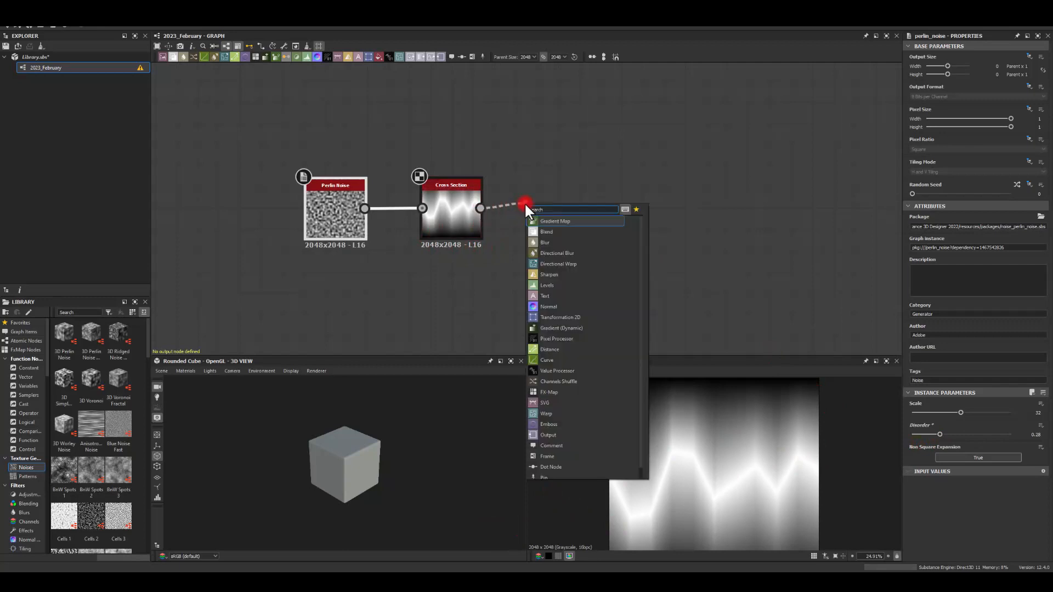
pyautogui.write('sca')
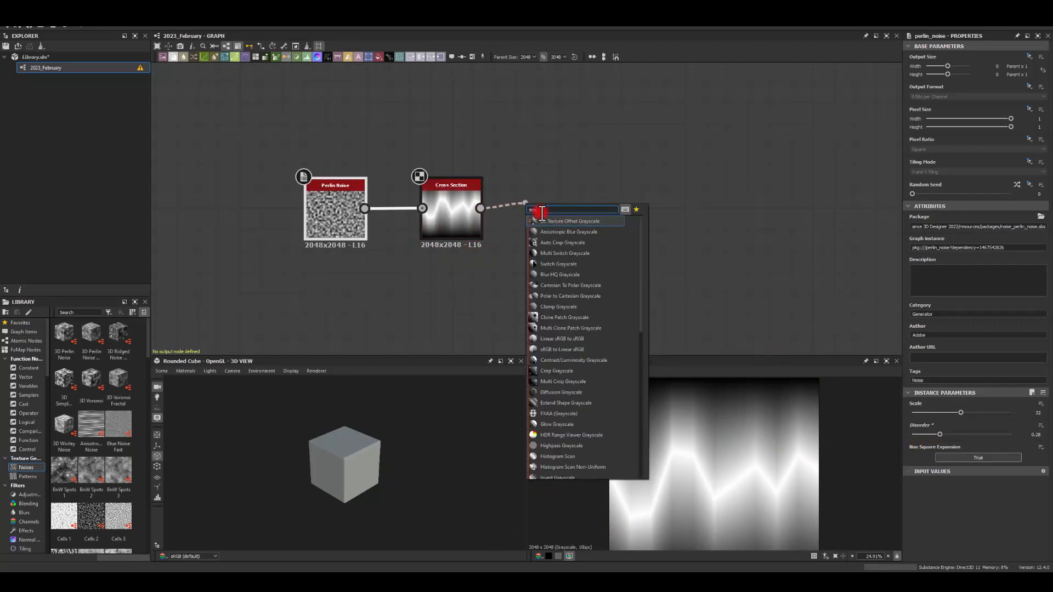
pyautogui.write('n')
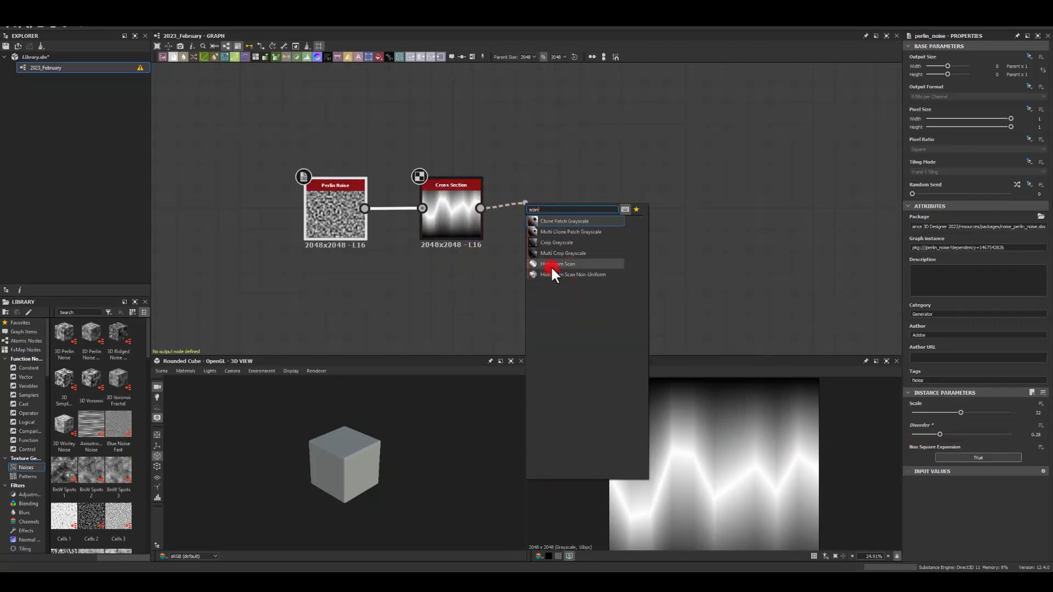
pyautogui.click(550, 266)
# Step: Set the Histogram Scan's contrast to 1 and position to 0.08, and shift the node slightly down in the graph
pyautogui.moveTo(913, 414); pyautogui.dragTo(1012, 435)
pyautogui.moveTo(946, 414); pyautogui.dragTo(919, 412)
pyautogui.moveTo(583, 202); pyautogui.dragTo(449, 188, button='middle')
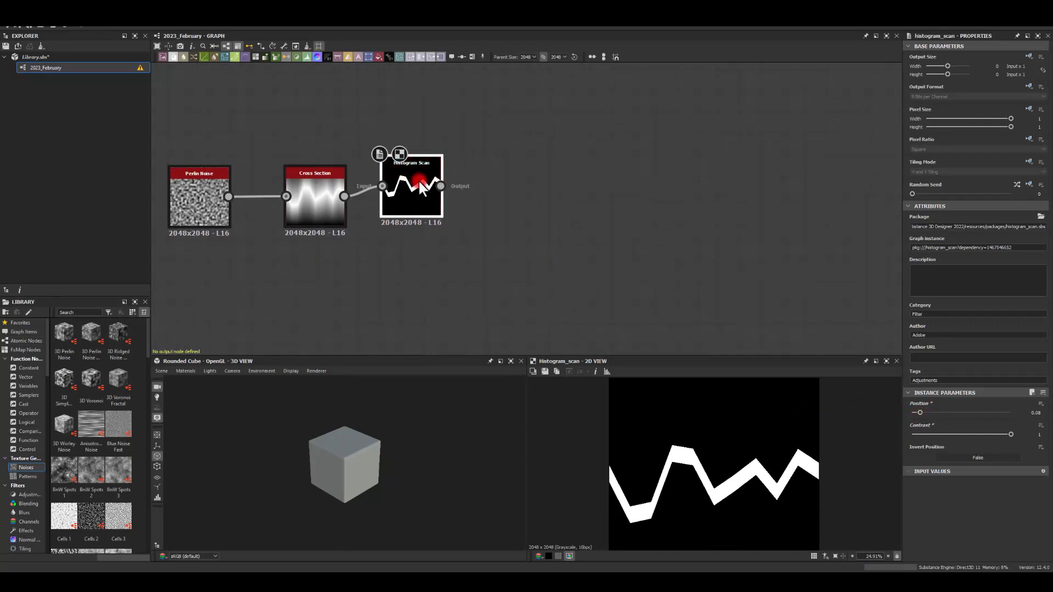
pyautogui.moveTo(417, 179); pyautogui.dragTo(418, 201)
# Step: Add a Multi Dir. Warp Grayscale node fed by the Histogram Scan and place it farther along the chain
pyautogui.moveTo(477, 170); pyautogui.dragTo(418, 202, button='middle')
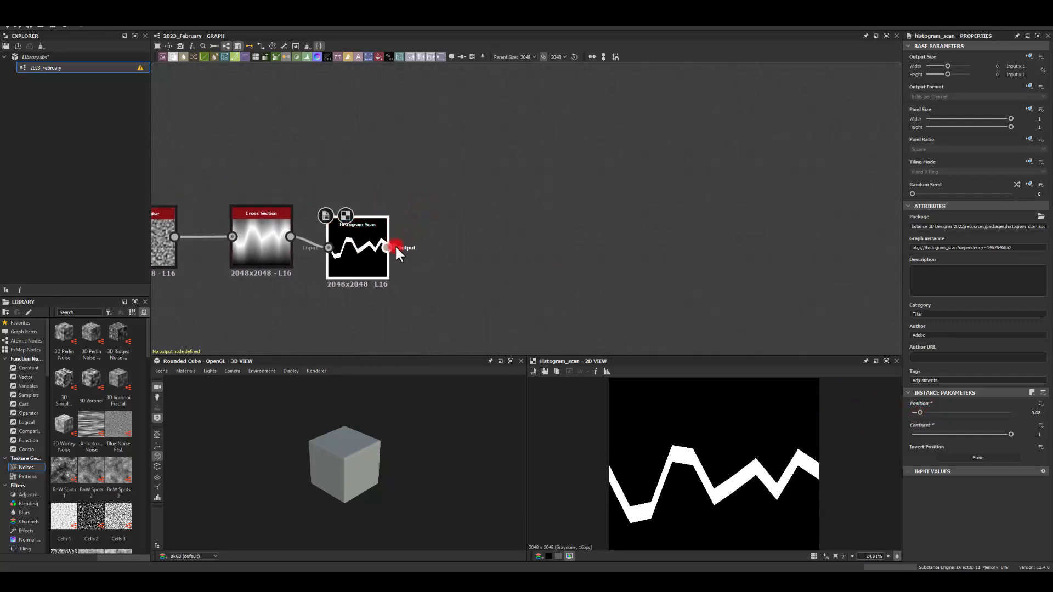
pyautogui.moveTo(395, 245); pyautogui.dragTo(479, 208)
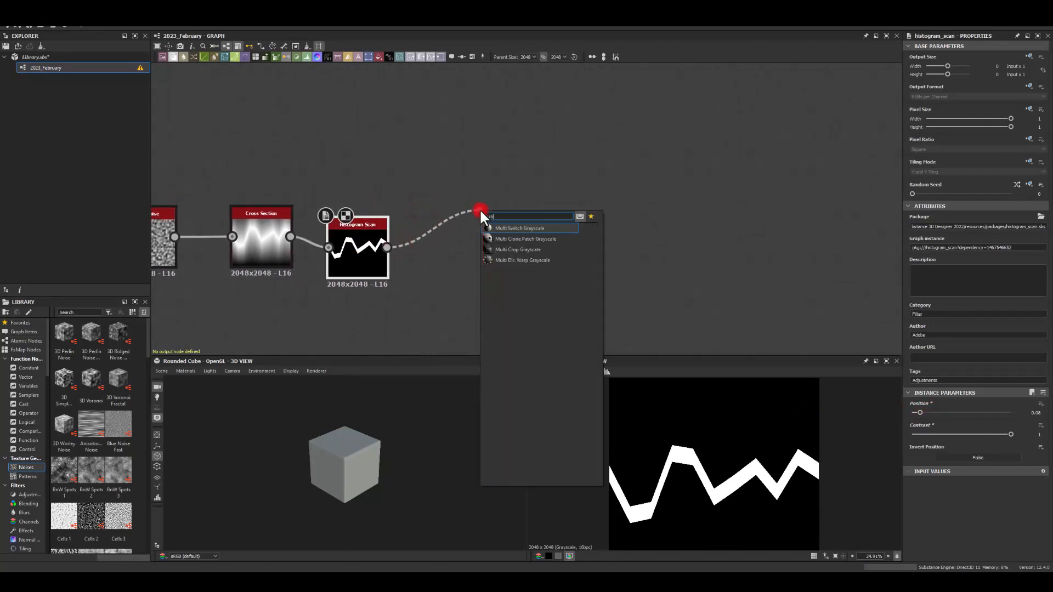
pyautogui.click(505, 260)
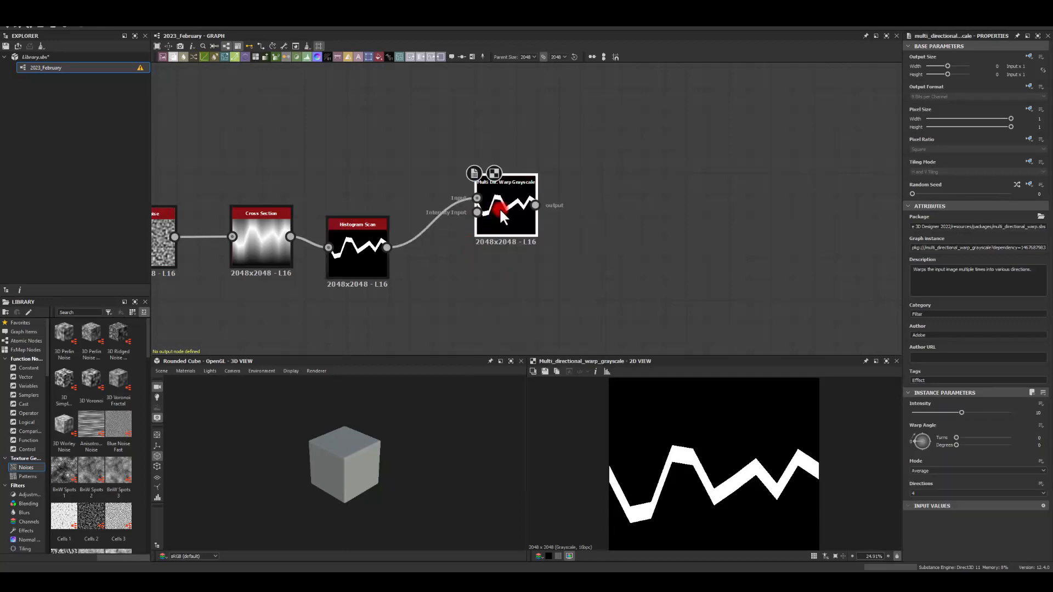
pyautogui.moveTo(502, 215); pyautogui.dragTo(524, 204)
pyautogui.moveTo(393, 157); pyautogui.dragTo(365, 170, button='middle')
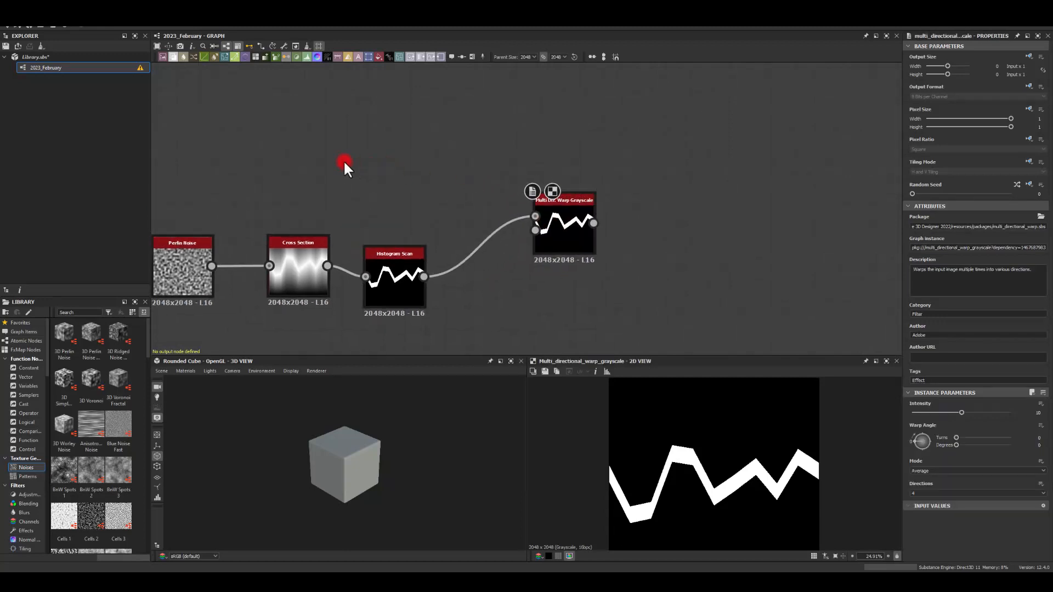
# Step: Place a Cells 1 noise above the chain and connect its output to a new Blur HQ Grayscale node
pyautogui.click(98, 379)
pyautogui.moveTo(65, 522); pyautogui.dragTo(284, 168)
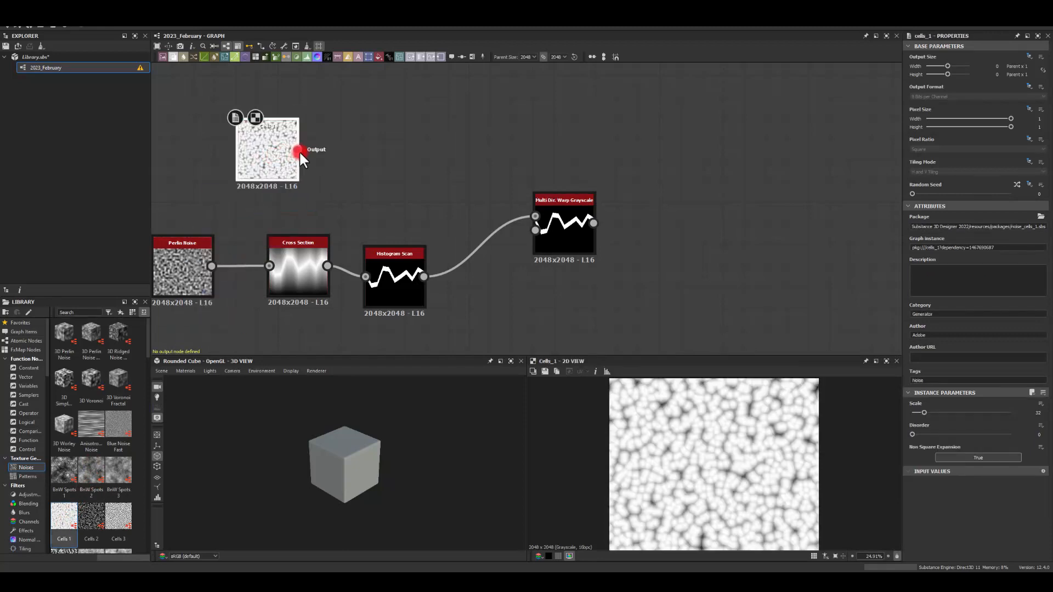
pyautogui.moveTo(298, 149); pyautogui.dragTo(348, 138)
pyautogui.write('blur')
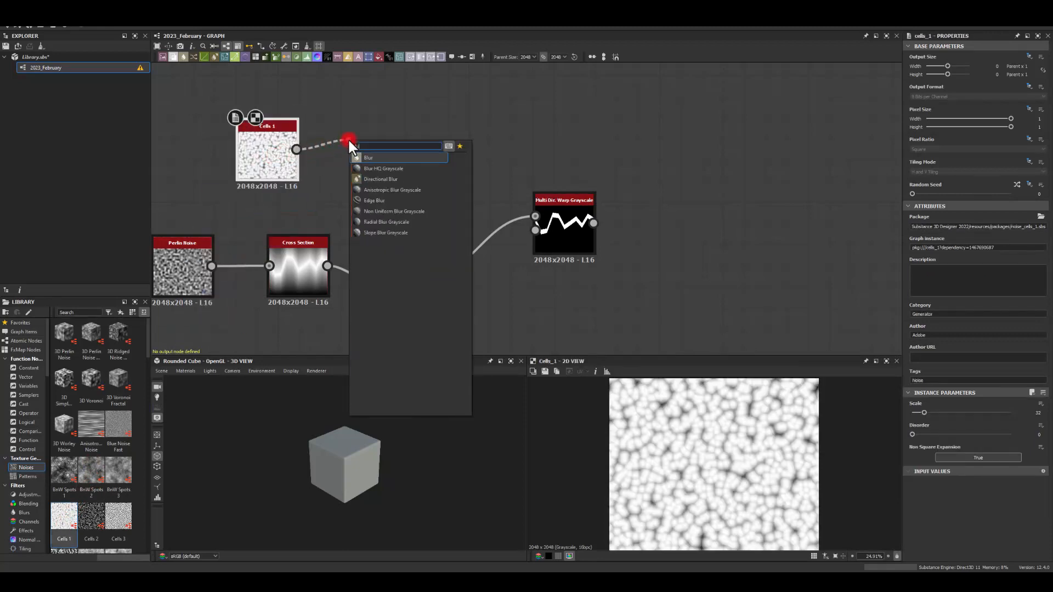
pyautogui.click(376, 172)
# Step: Set the Cells 1 node's scale to 5
pyautogui.click(284, 148)
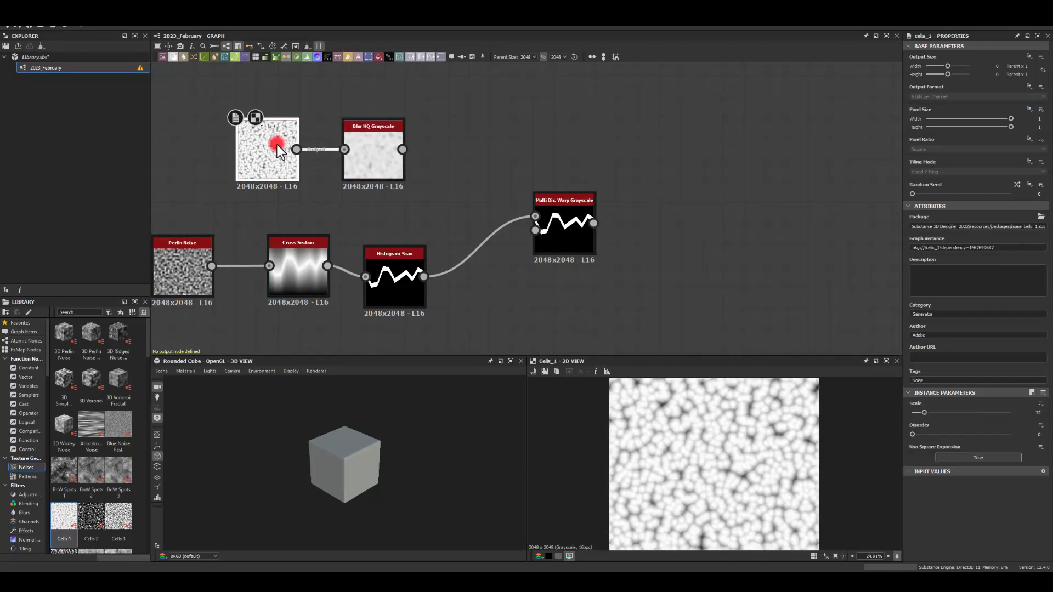
pyautogui.moveTo(924, 412); pyautogui.dragTo(913, 412)
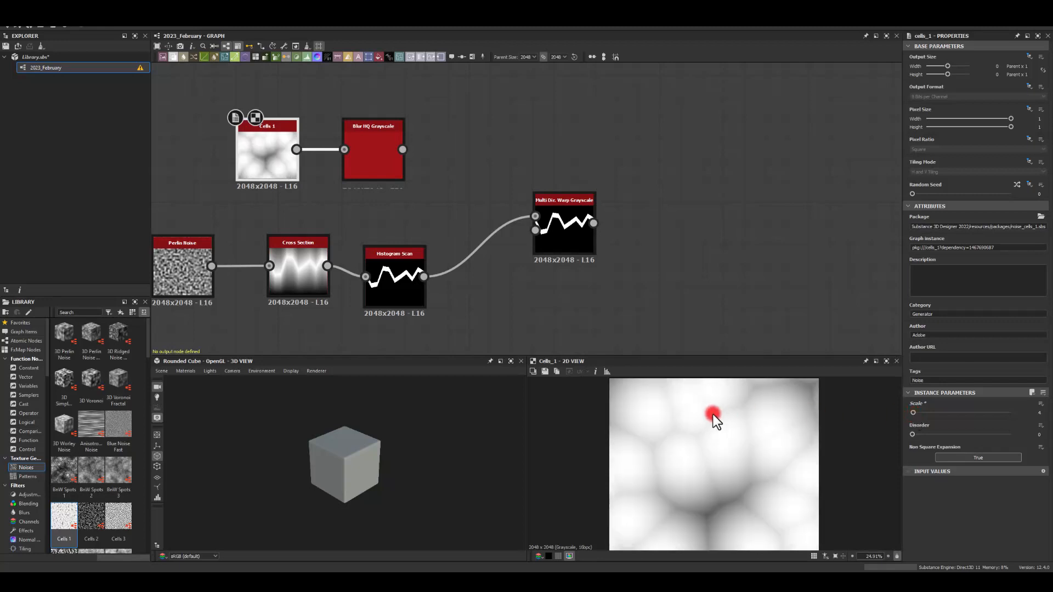
pyautogui.doubleClick(1038, 413)
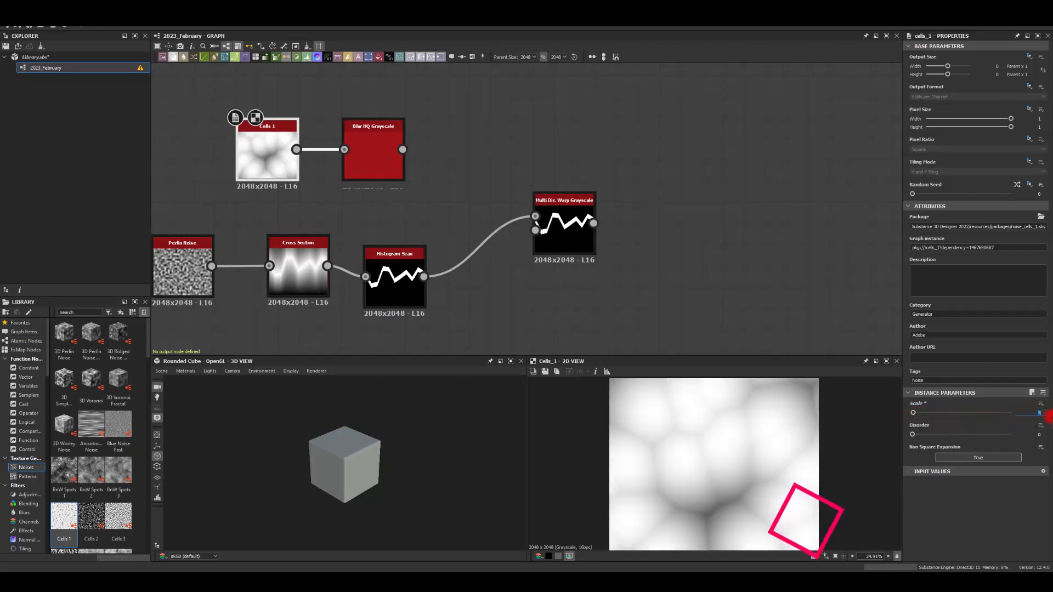
pyautogui.write('5')
pyautogui.press('Return')
# Step: Connect the Blur HQ Grayscale output to the Multi Dir. Warp Grayscale's intensity input and preview the warp node
pyautogui.doubleClick(373, 152)
pyautogui.moveTo(402, 149); pyautogui.dragTo(535, 216)
pyautogui.doubleClick(567, 231)
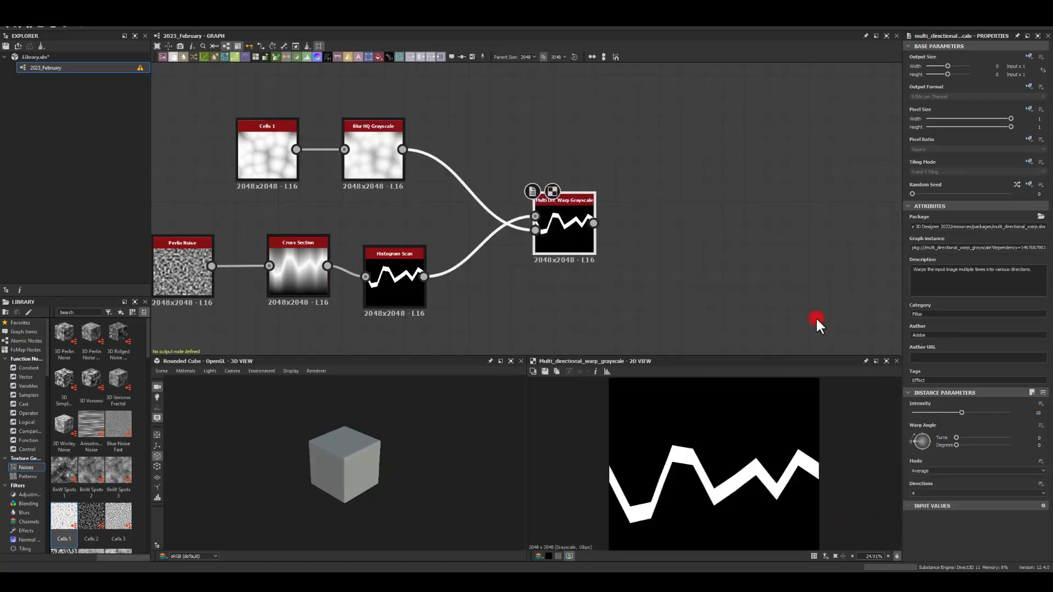
# Step: Configure the Multi Dir. Warp Grayscale with intensity 20, 2 directions and Chain mode
pyautogui.click(961, 413)
pyautogui.moveTo(961, 413); pyautogui.dragTo(1015, 413)
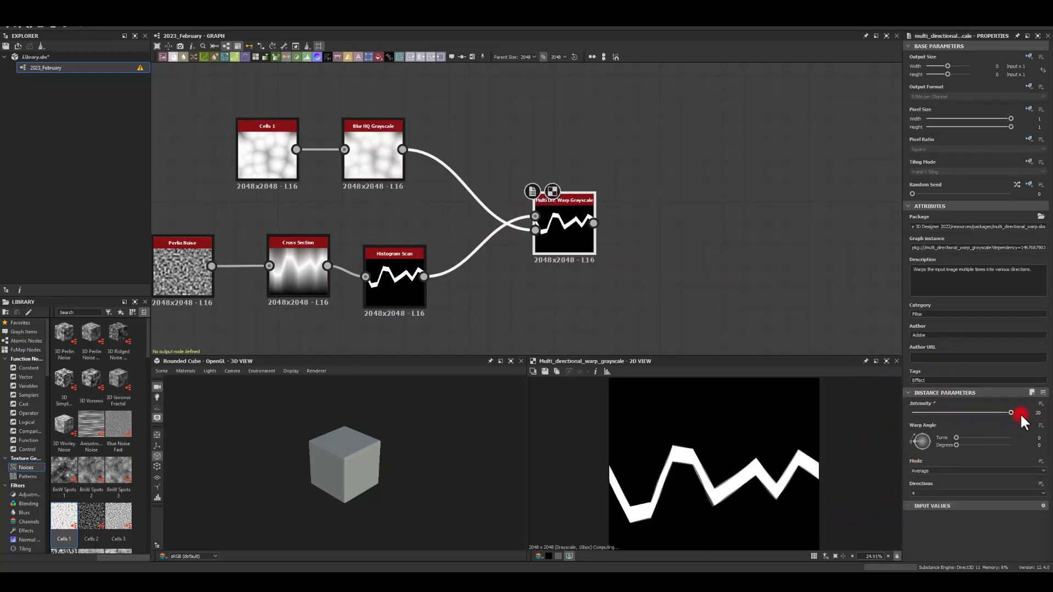
pyautogui.click(939, 493)
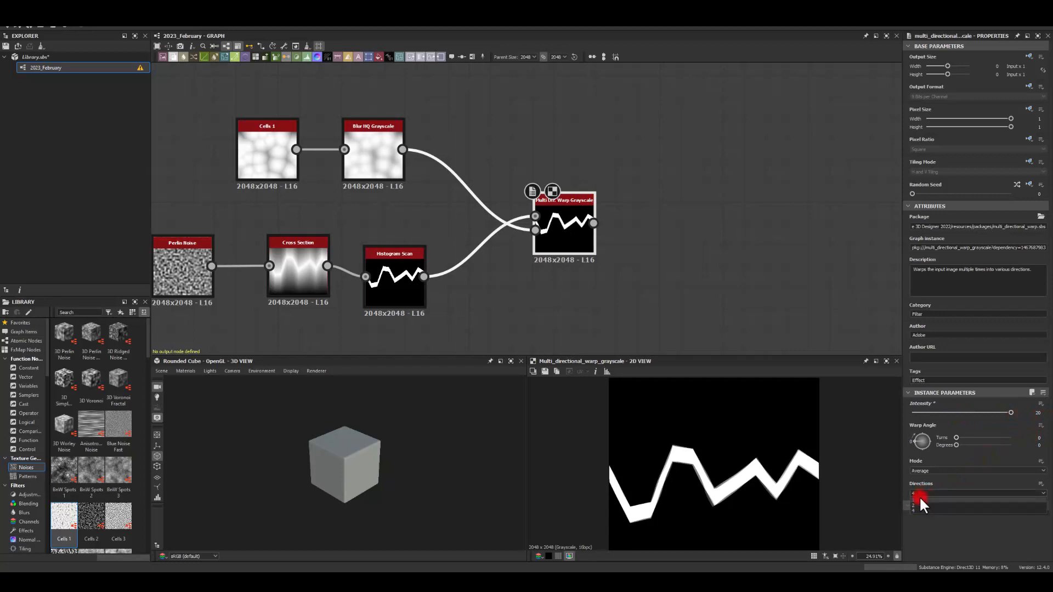
pyautogui.click(920, 502)
pyautogui.click(920, 471)
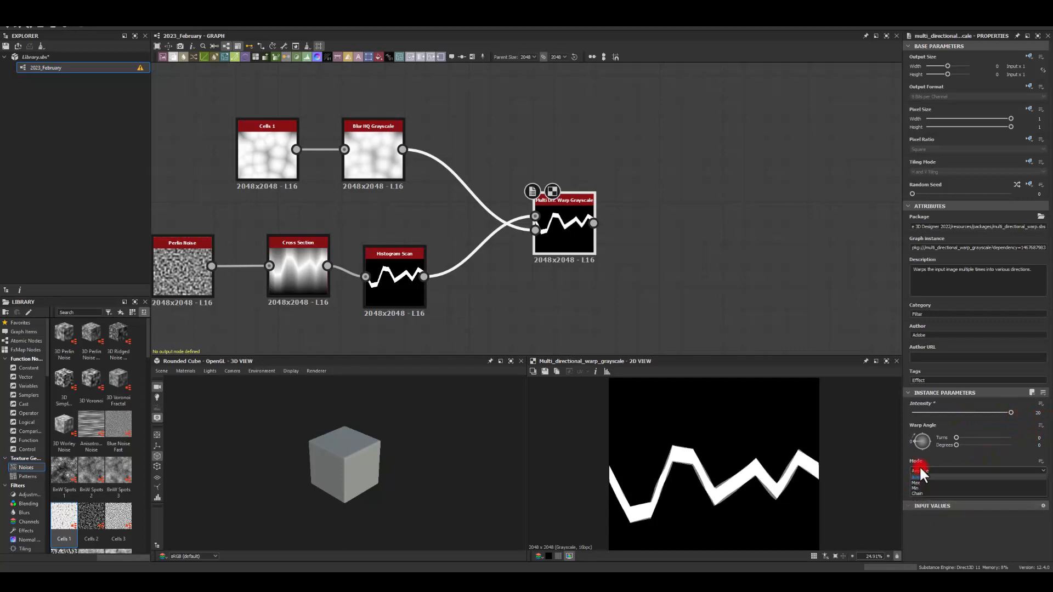
pyautogui.click(918, 492)
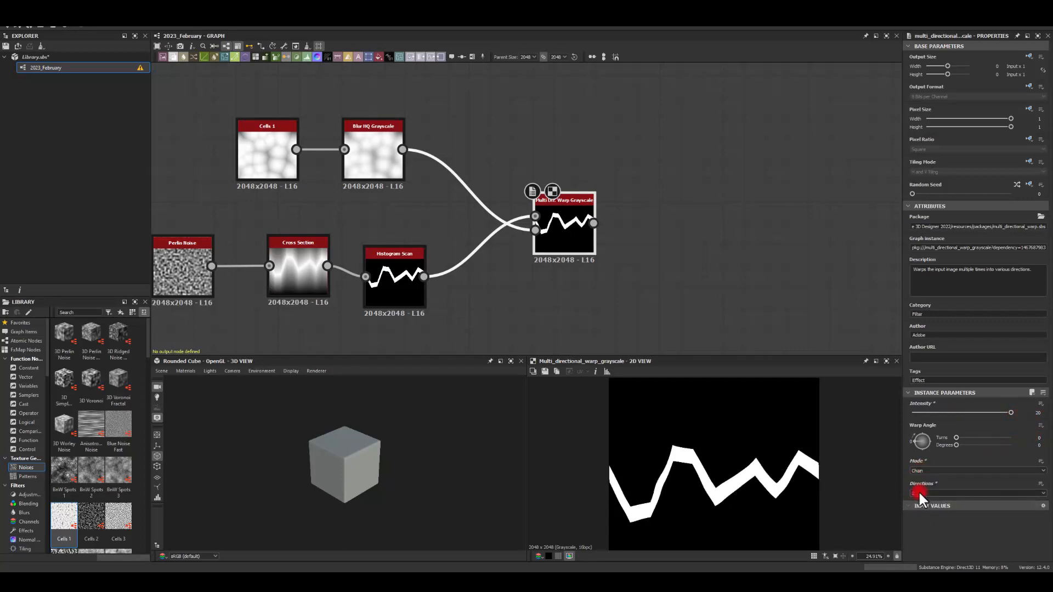
# Step: Raise the Multi Dir. Warp Grayscale's intensity to 50, then fine-tune it to about 56
pyautogui.click(1034, 415)
pyautogui.write('50')
pyautogui.press('Return')
pyautogui.moveTo(968, 411)
pyautogui.mouseDown()
pyautogui.moveTo(1010, 410)
pyautogui.moveTo(916, 407)
pyautogui.moveTo(967, 411)
pyautogui.mouseUp()
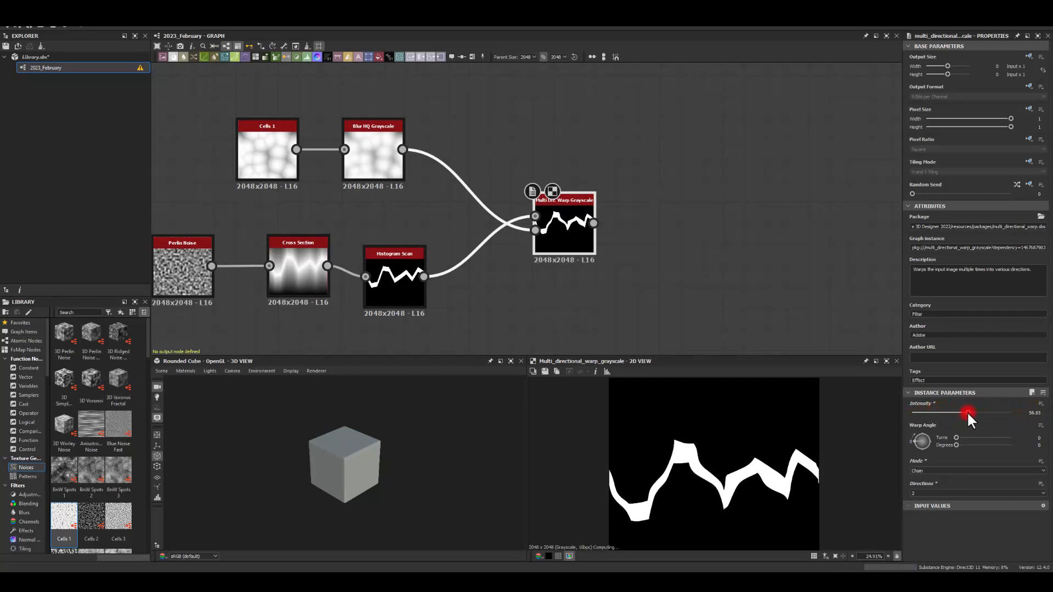
# Step: Raise the Quality of the Blur HQ Grayscale after Cells 1 to 1 and lower its intensity to about 2.72
pyautogui.click(369, 155)
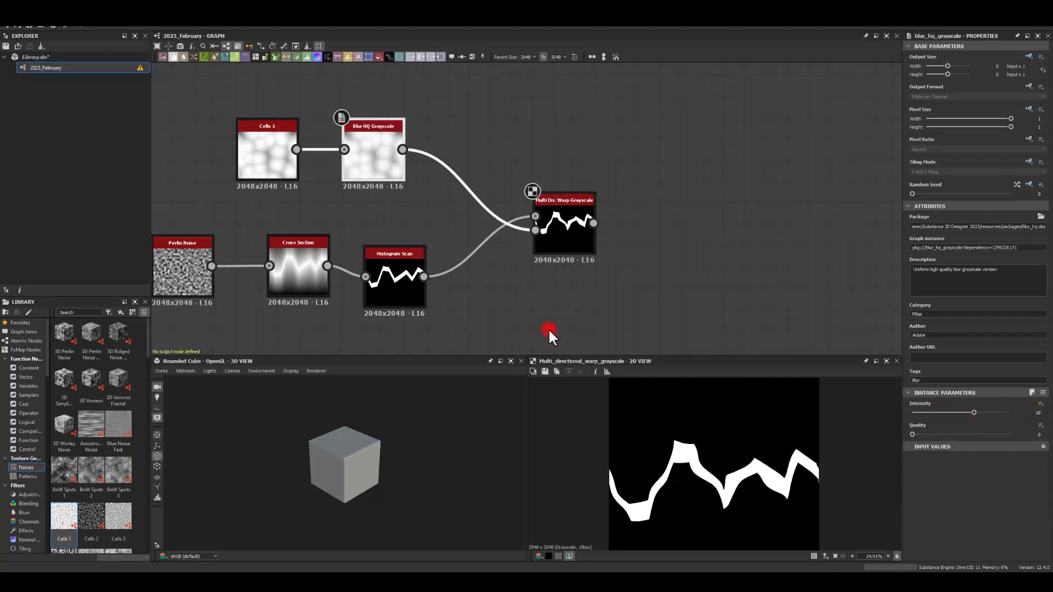
pyautogui.moveTo(913, 434); pyautogui.dragTo(1049, 437)
pyautogui.moveTo(964, 413); pyautogui.dragTo(928, 410)
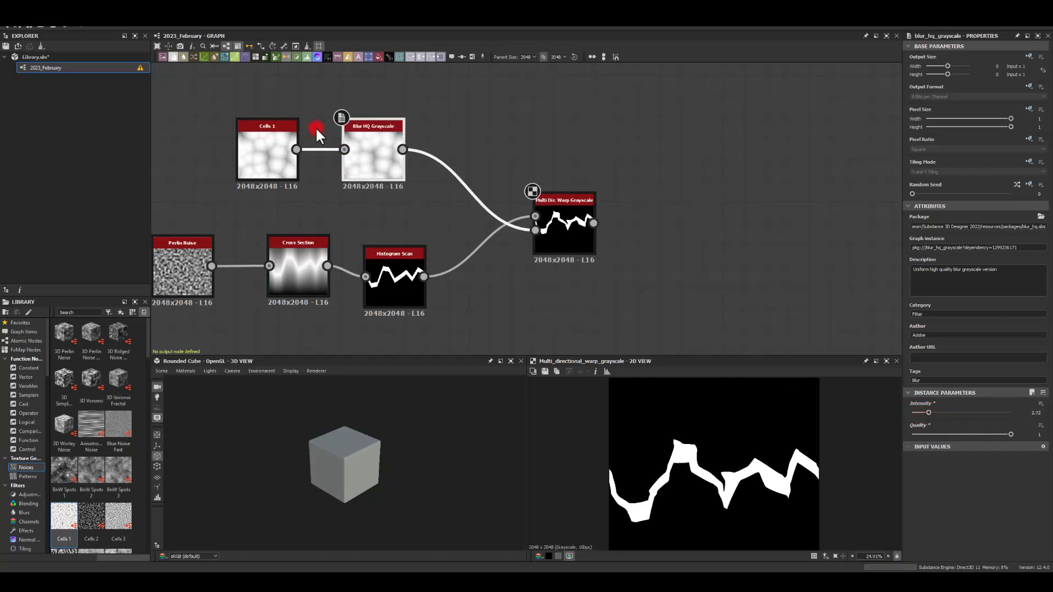
# Step: Duplicate the Multi Dir. Warp Grayscale node and place the copy beyond the original in the graph
pyautogui.moveTo(558, 123); pyautogui.dragTo(437, 116, button='middle')
pyautogui.moveTo(450, 218); pyautogui.dragTo(436, 221)
pyautogui.moveTo(435, 218); pyautogui.dragTo(342, 210, button='middle')
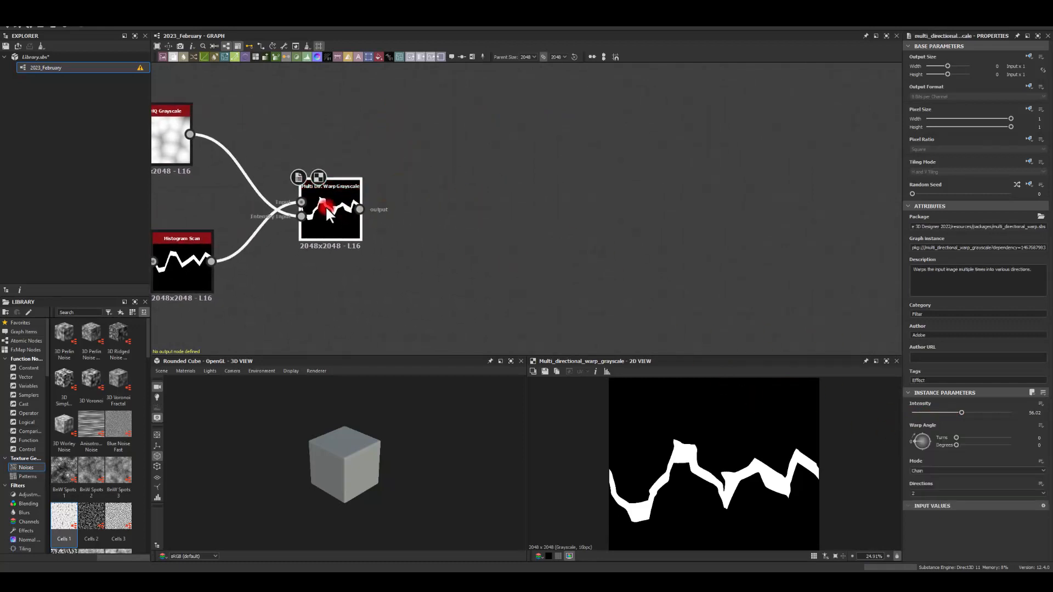
pyautogui.hotkey('ctrl', 'v')
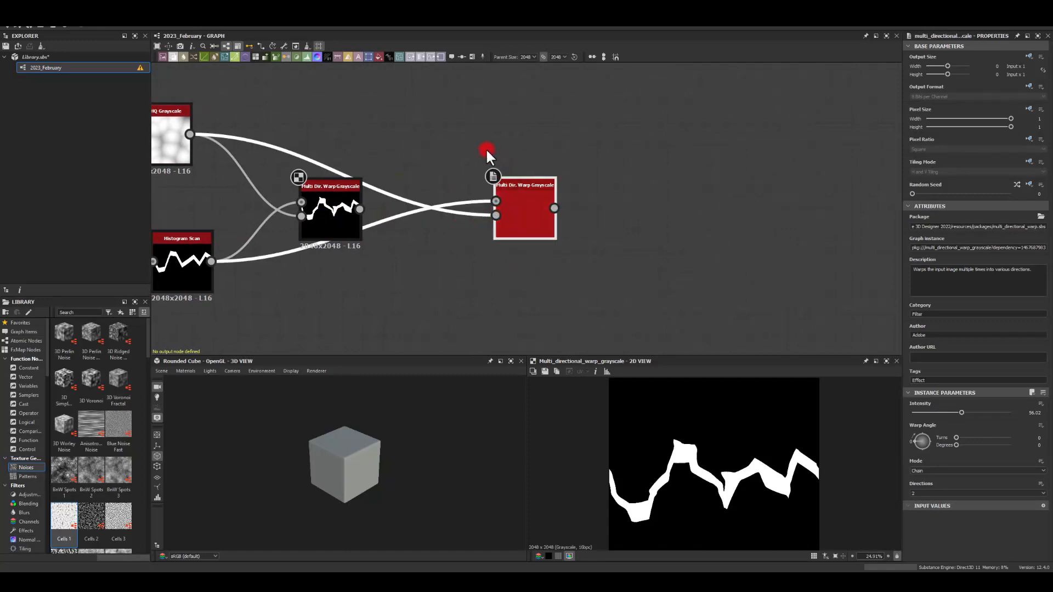
pyautogui.moveTo(475, 158); pyautogui.dragTo(494, 123, button='middle')
pyautogui.doubleClick(513, 178)
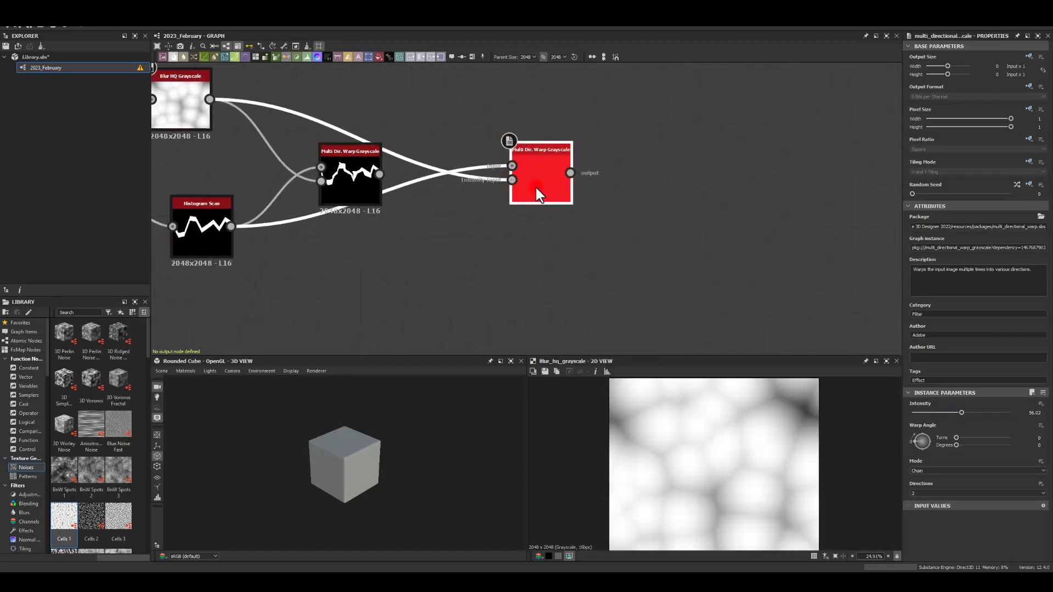
# Step: Remove the copied warp's intensity link, feed the first warp's output into its main input, and preview the copy
pyautogui.click(476, 176)
pyautogui.press('Delete')
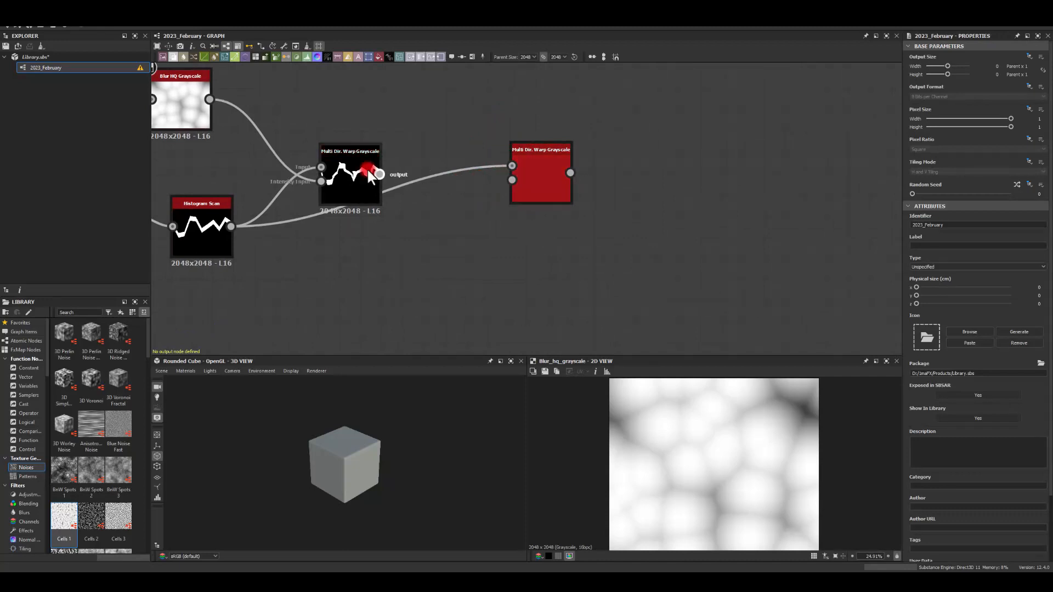
pyautogui.moveTo(396, 173); pyautogui.dragTo(525, 166)
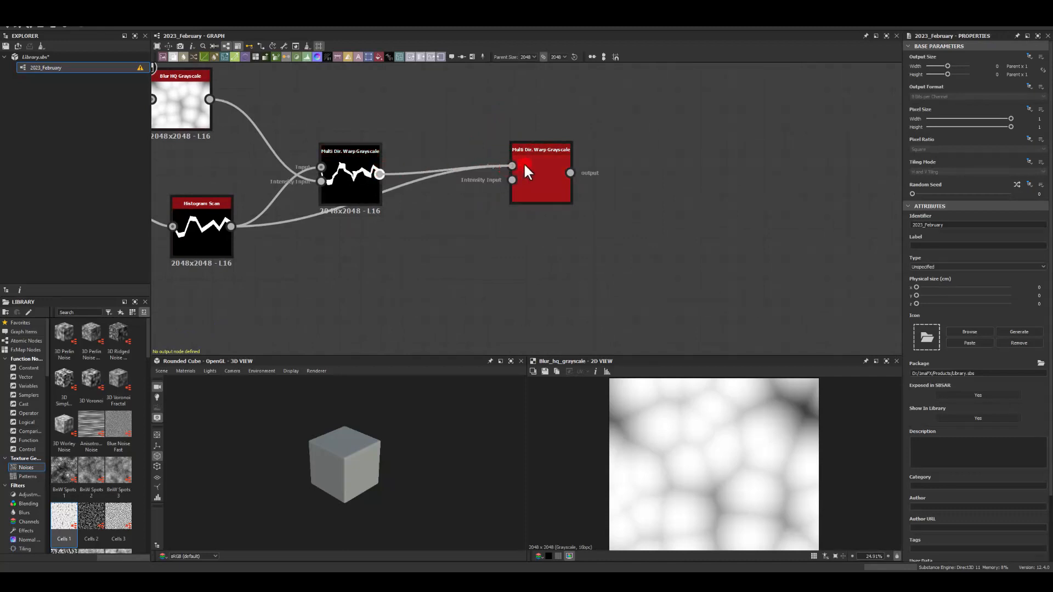
pyautogui.doubleClick(534, 166)
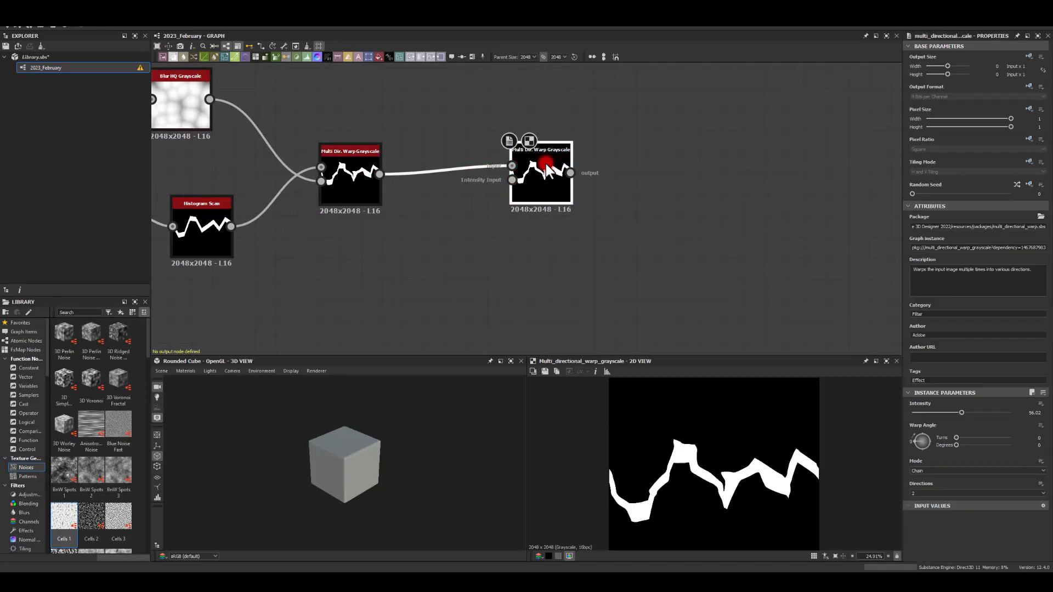
pyautogui.moveTo(408, 253); pyautogui.dragTo(432, 223, button='middle')
pyautogui.scroll(-5, 82, 441)
pyautogui.click(337, 230)
pyautogui.rightClick(337, 230)
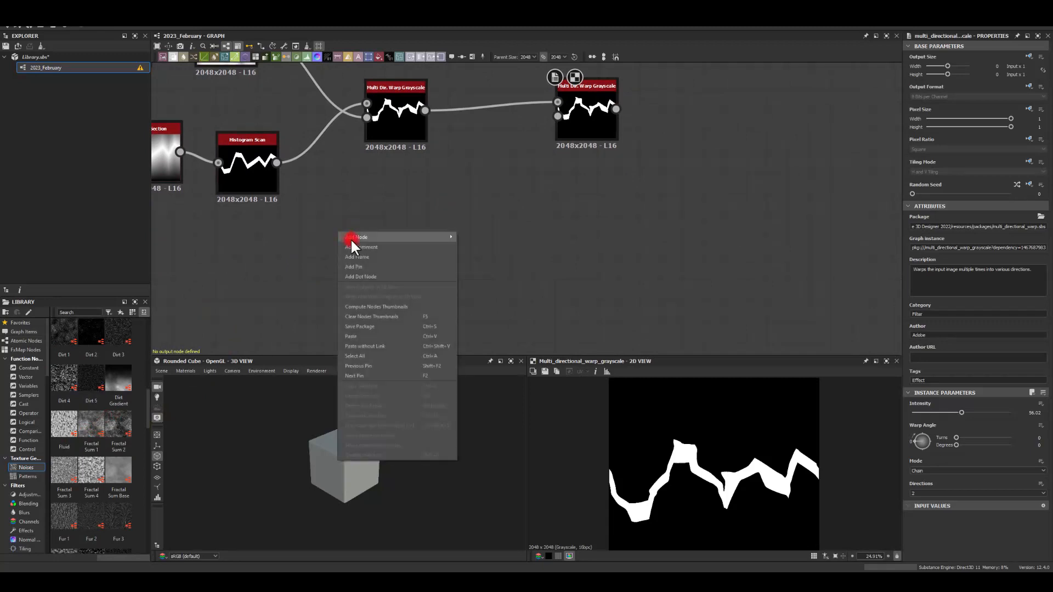
pyautogui.moveTo(351, 238)
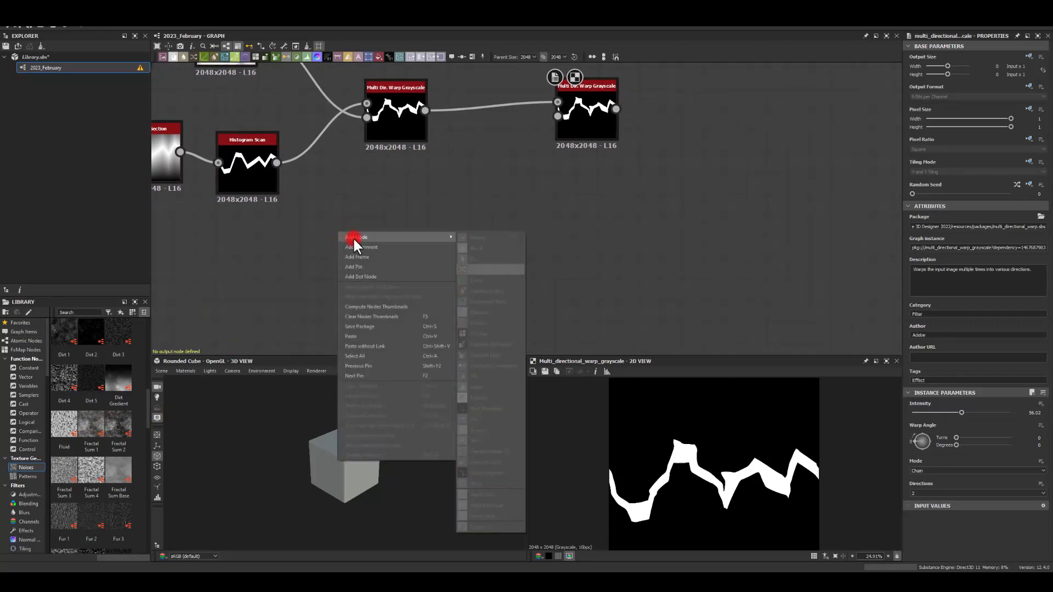
pyautogui.click(385, 201)
# Step: Add a Crystal 1 noise node below the warp nodes and set its scale to 6
pyautogui.press('space')
pyautogui.write('crystal')
pyautogui.press('Return')
pyautogui.moveTo(383, 199); pyautogui.dragTo(381, 248)
pyautogui.moveTo(925, 412); pyautogui.dragTo(913, 414)
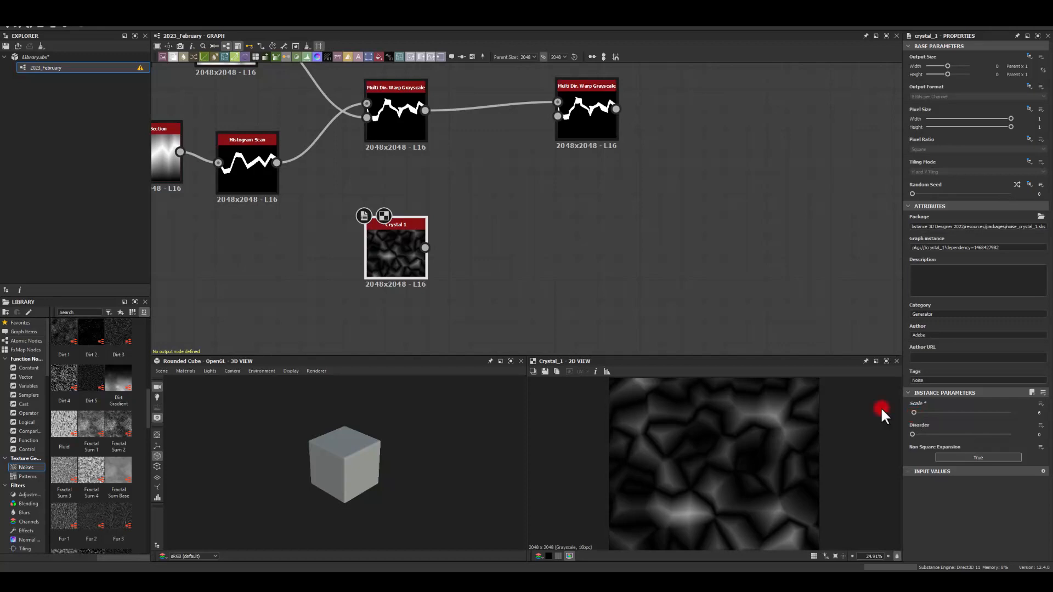
# Step: Insert a Blur HQ Grayscale after Crystal 1, connecting it to the second warp's intensity input, and select that warp node
pyautogui.moveTo(426, 248); pyautogui.dragTo(497, 246)
pyautogui.write('blu')
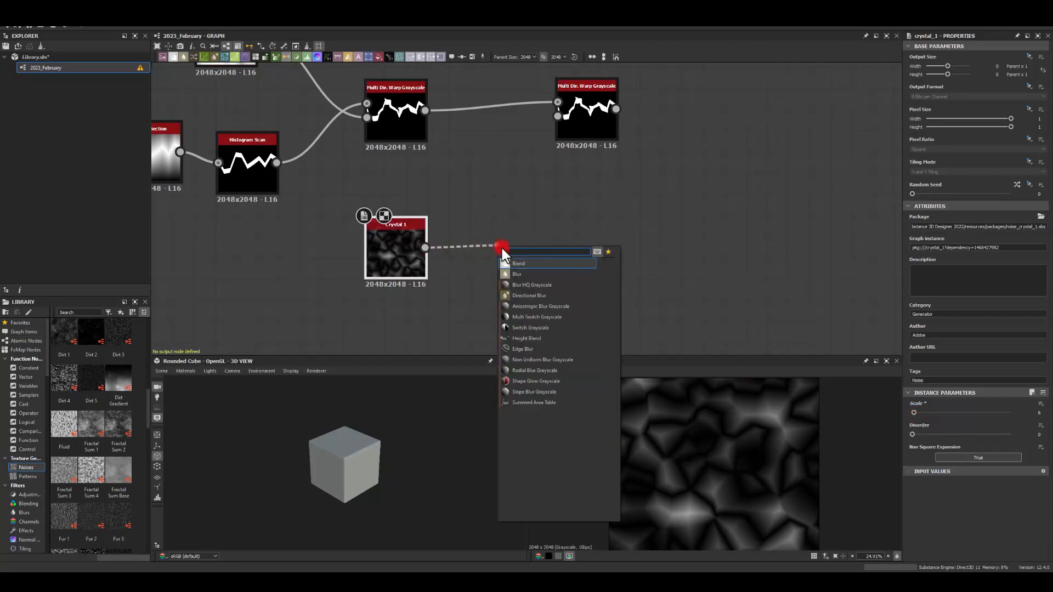
pyautogui.click(517, 283)
pyautogui.hotkey('ctrl', 'z')
pyautogui.moveTo(426, 248); pyautogui.dragTo(616, 117)
pyautogui.write('blu')
pyautogui.click(516, 264)
pyautogui.click(579, 110)
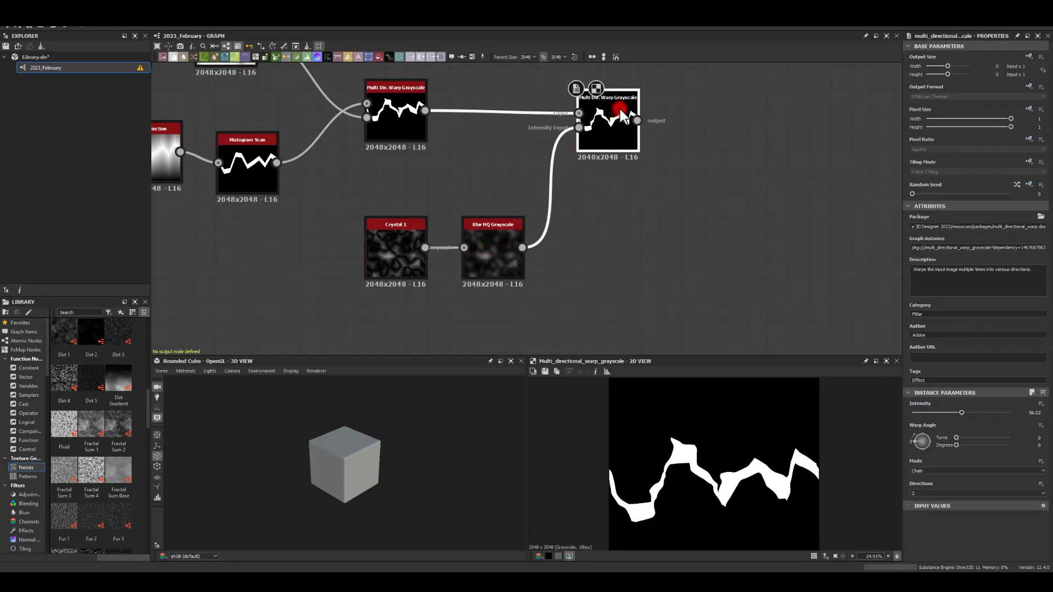
# Step: Set the second warp's intensity to about 69 and warp angle to 90 degrees, and lower the Crystal blur's intensity to about 4
pyautogui.moveTo(962, 414); pyautogui.dragTo(1051, 446)
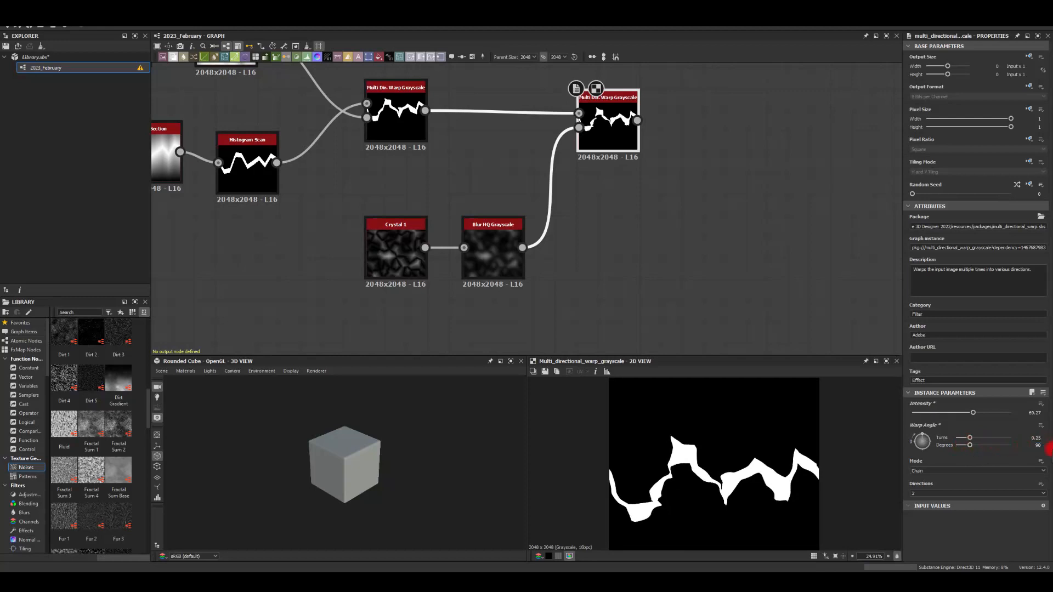
pyautogui.click(501, 273)
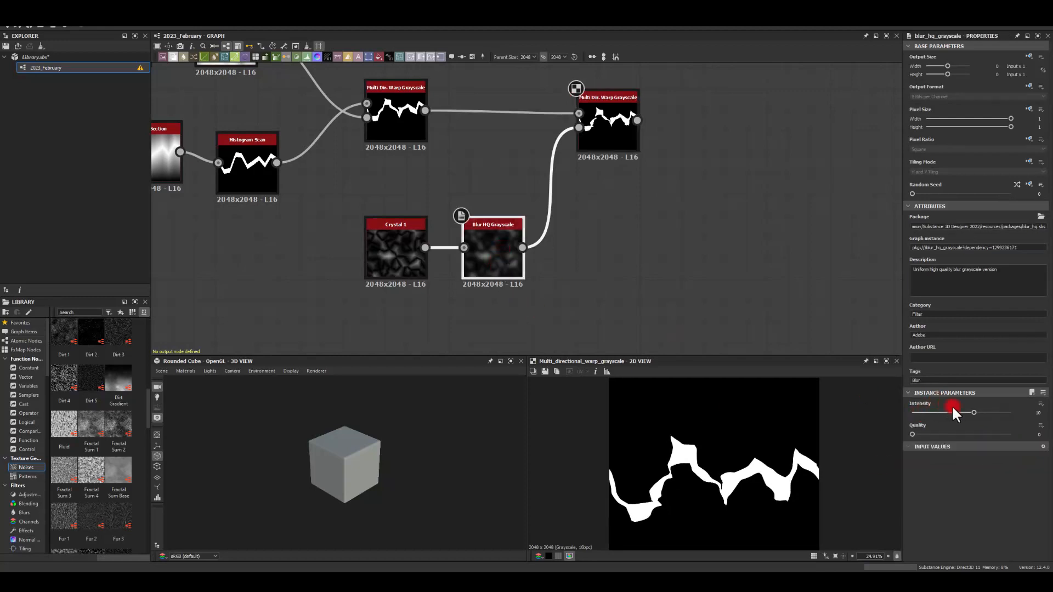
pyautogui.moveTo(962, 410); pyautogui.dragTo(938, 413)
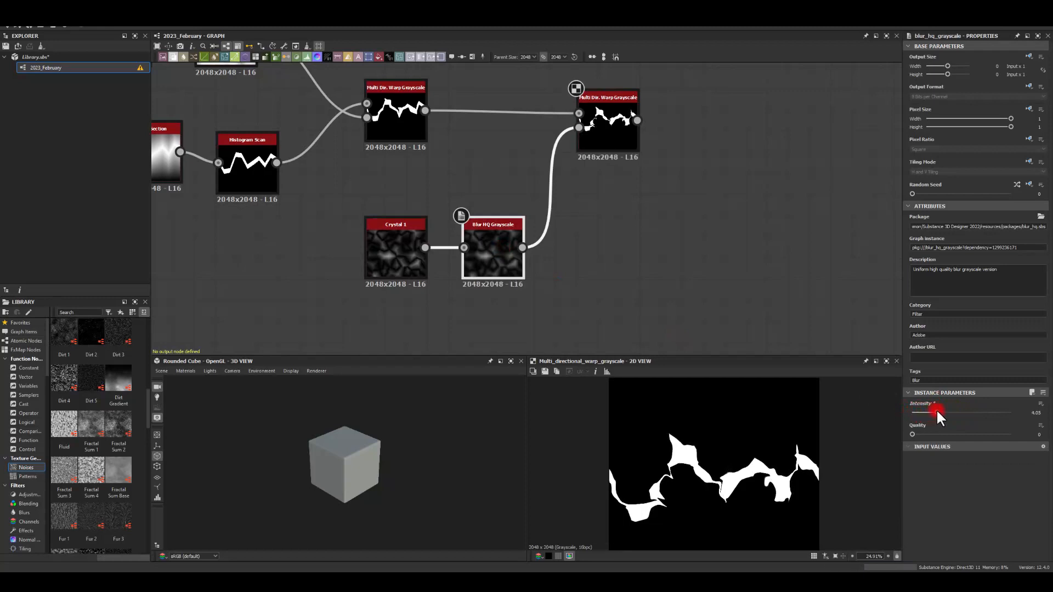
# Step: Set the Crystal 1 node's scale to 3 and its disorder to about 0.59
pyautogui.click(390, 242)
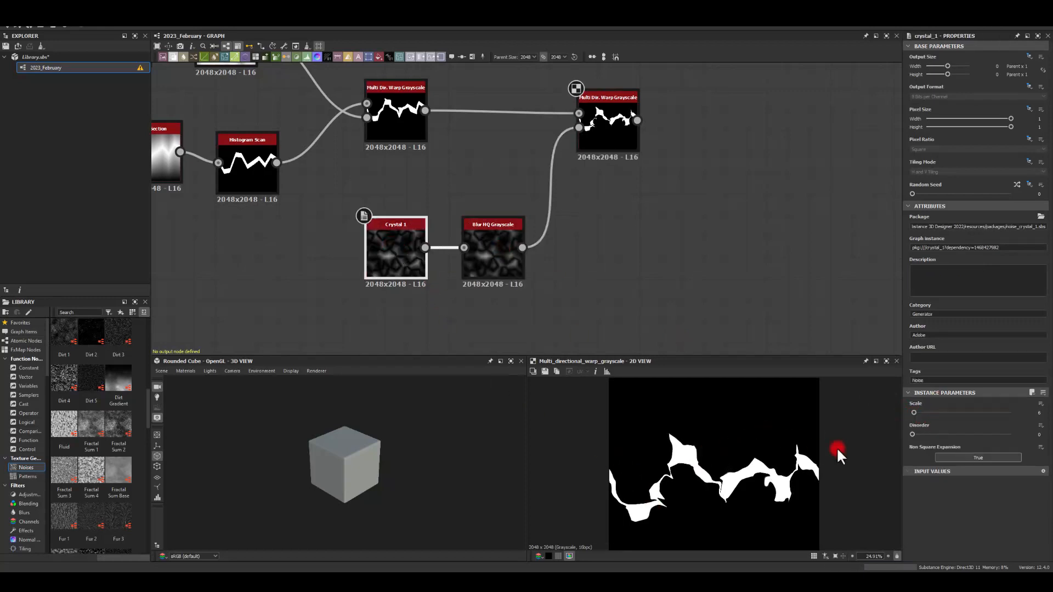
pyautogui.moveTo(1021, 413); pyautogui.dragTo(1050, 419)
pyautogui.write('3')
pyautogui.press('Return')
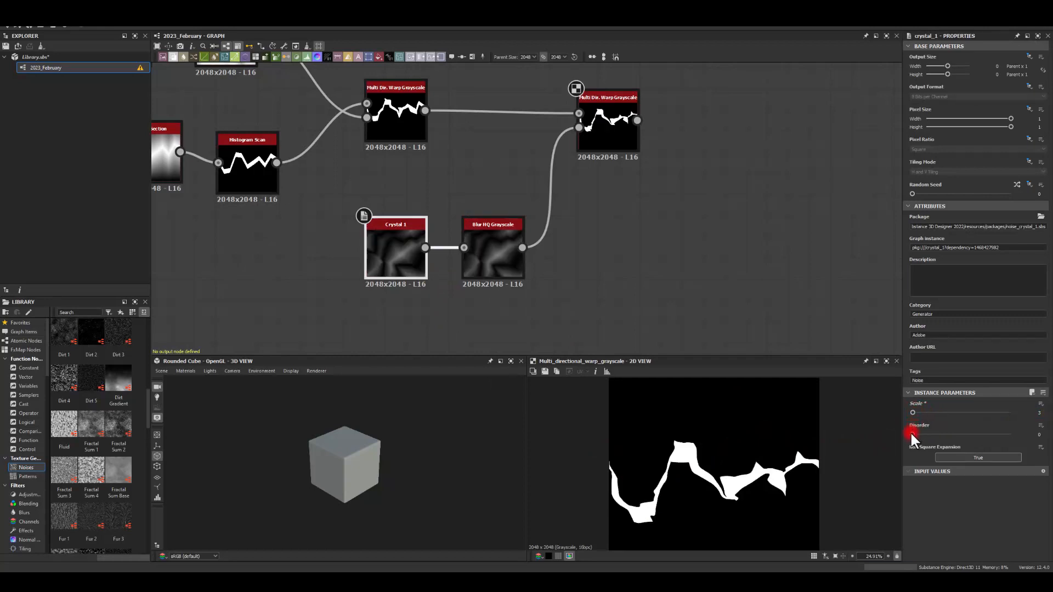
pyautogui.moveTo(914, 434); pyautogui.dragTo(969, 429)
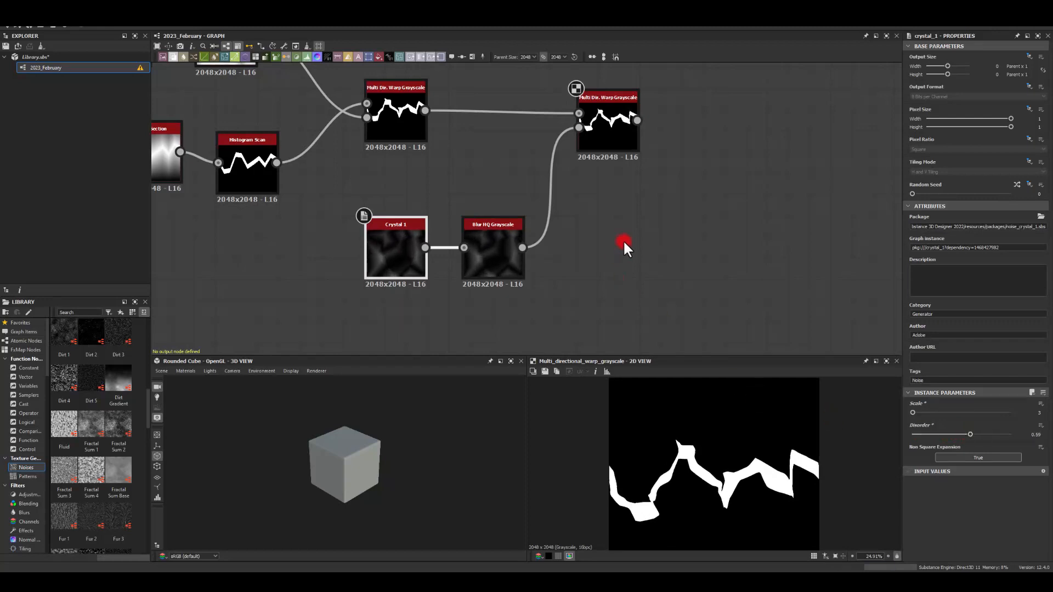
# Step: Add a Bevel node fed by the second Multi Dir. Warp Grayscale's output
pyautogui.moveTo(632, 261); pyautogui.dragTo(511, 256, button='middle')
pyautogui.moveTo(448, 198); pyautogui.dragTo(508, 183)
pyautogui.write('brvf')
pyautogui.press('BackSpace')
pyautogui.press('BackSpace')
pyautogui.press('BackSpace')
pyautogui.press('BackSpace')
pyautogui.write('brv')
pyautogui.press('BackSpace')
pyautogui.press('BackSpace')
pyautogui.write('br')
pyautogui.press('BackSpace')
pyautogui.press('BackSpace')
pyautogui.write('bev')
pyautogui.press('Return')
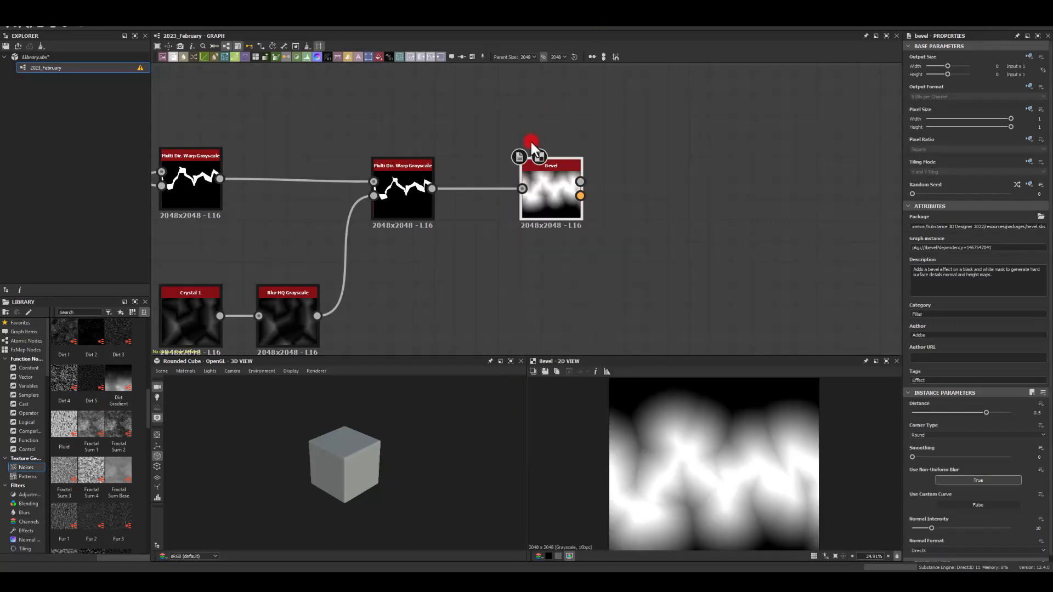
# Step: Set the Bevel's distance to about -0.04 and move the node closer to the second warp
pyautogui.moveTo(985, 411); pyautogui.dragTo(959, 416)
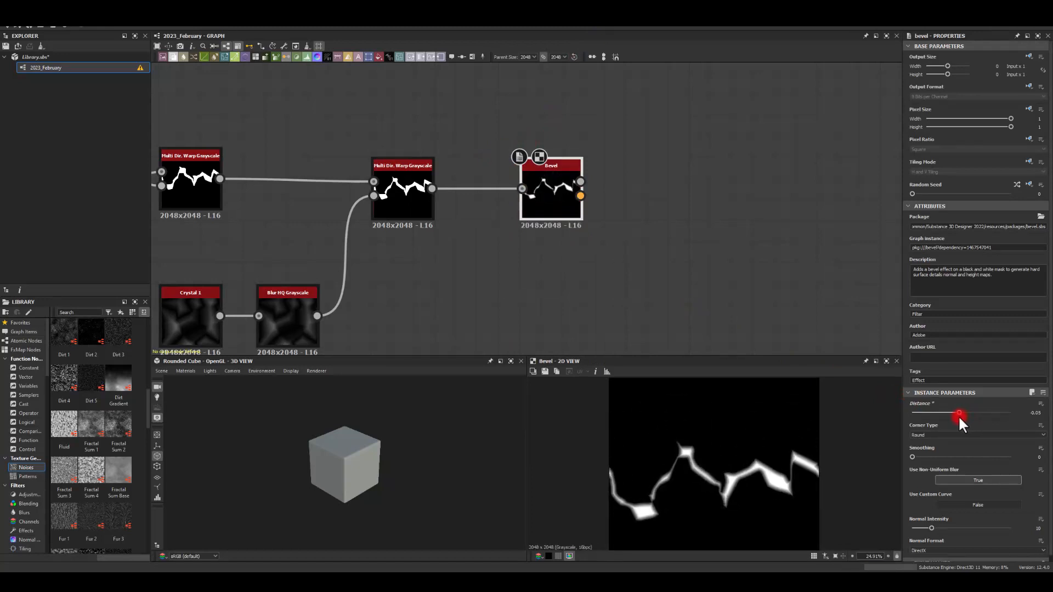
pyautogui.moveTo(958, 415); pyautogui.dragTo(959, 416)
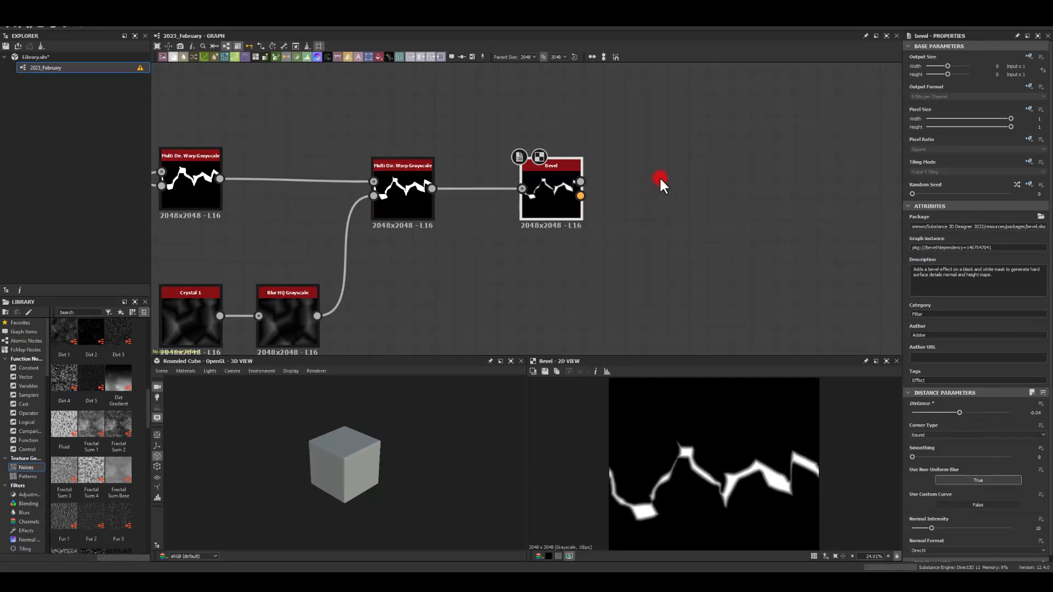
pyautogui.moveTo(558, 185); pyautogui.dragTo(499, 186)
# Step: Add a Histogram Scan after the Bevel's height output with position about 0.79 and contrast about 0.98
pyautogui.moveTo(557, 163); pyautogui.dragTo(486, 163, button='middle')
pyautogui.moveTo(446, 181); pyautogui.dragTo(539, 193)
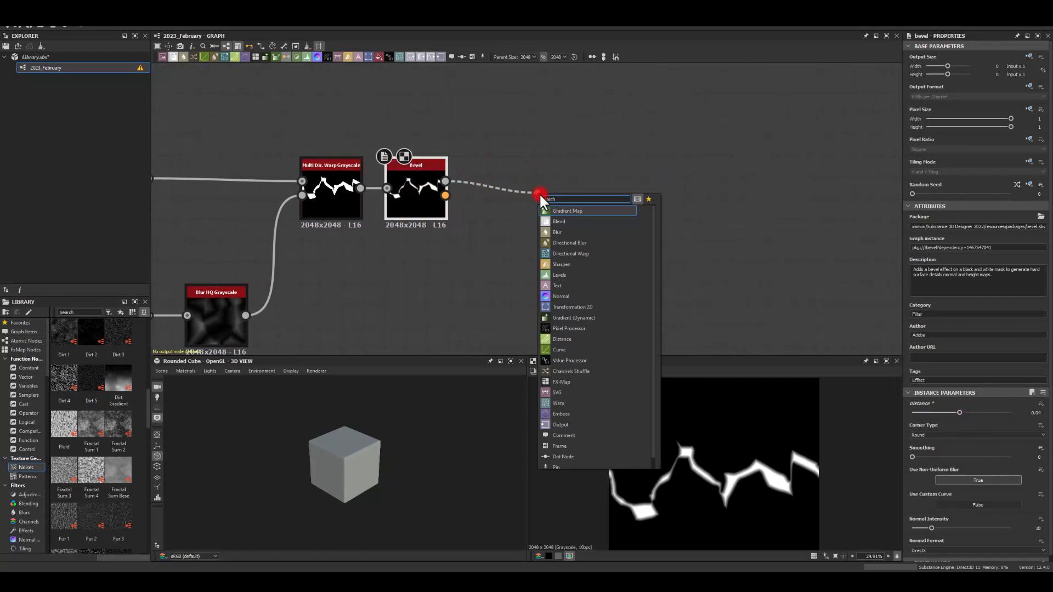
pyautogui.write('can')
pyautogui.click(570, 254)
pyautogui.moveTo(549, 181); pyautogui.dragTo(490, 181)
pyautogui.moveTo(920, 407); pyautogui.dragTo(995, 423)
pyautogui.moveTo(910, 433); pyautogui.dragTo(991, 412)
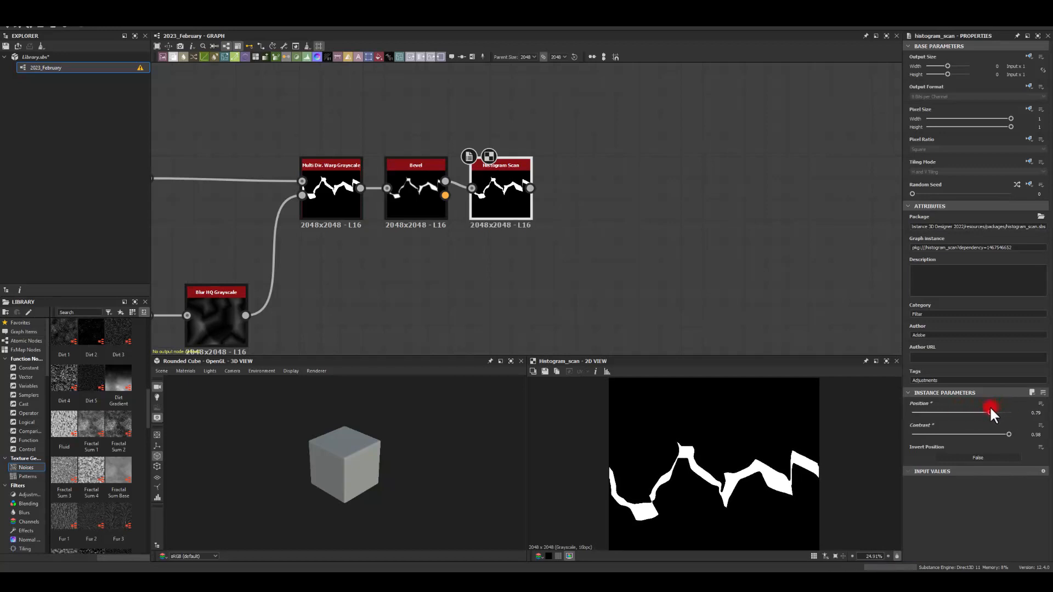
# Step: Add a Transformation 2D node after the new Histogram Scan, rotate it 90 degrees clockwise, and move it closer
pyautogui.moveTo(667, 214); pyautogui.dragTo(478, 233, button='middle')
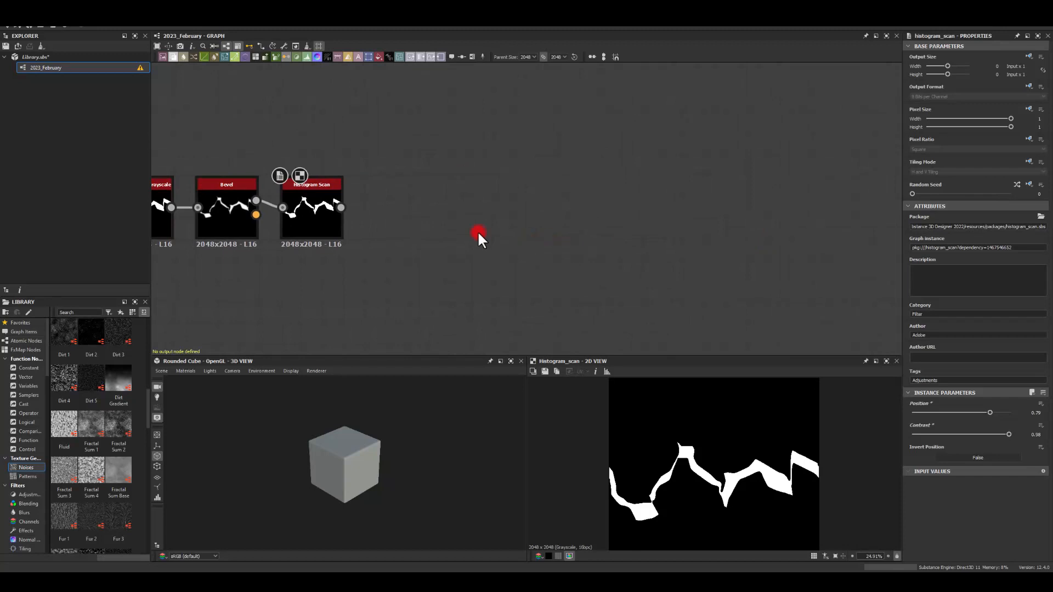
pyautogui.moveTo(341, 208); pyautogui.dragTo(421, 206)
pyautogui.write('tr')
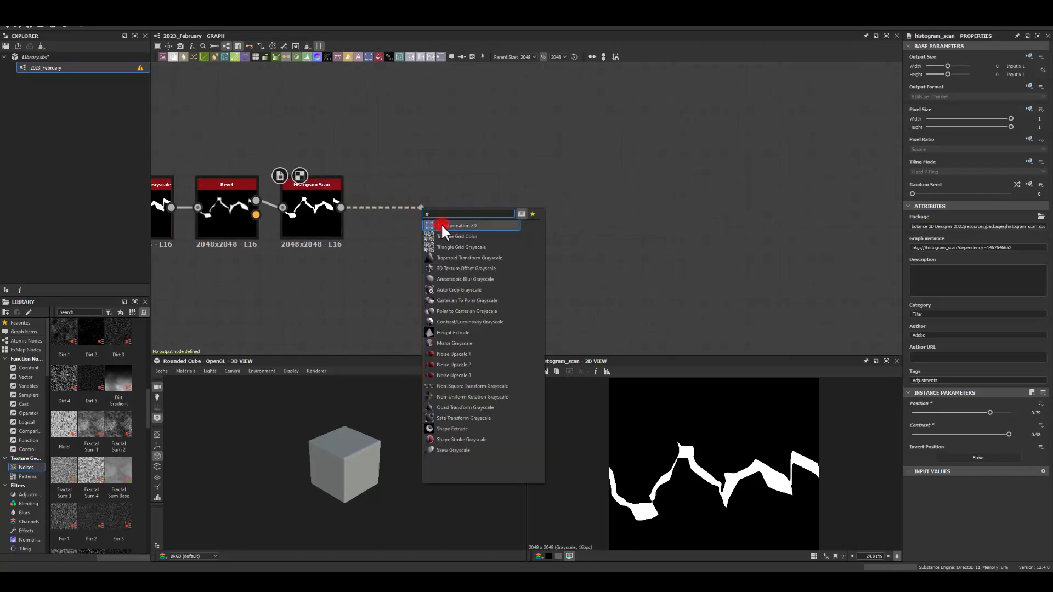
pyautogui.click(441, 225)
pyautogui.click(977, 276)
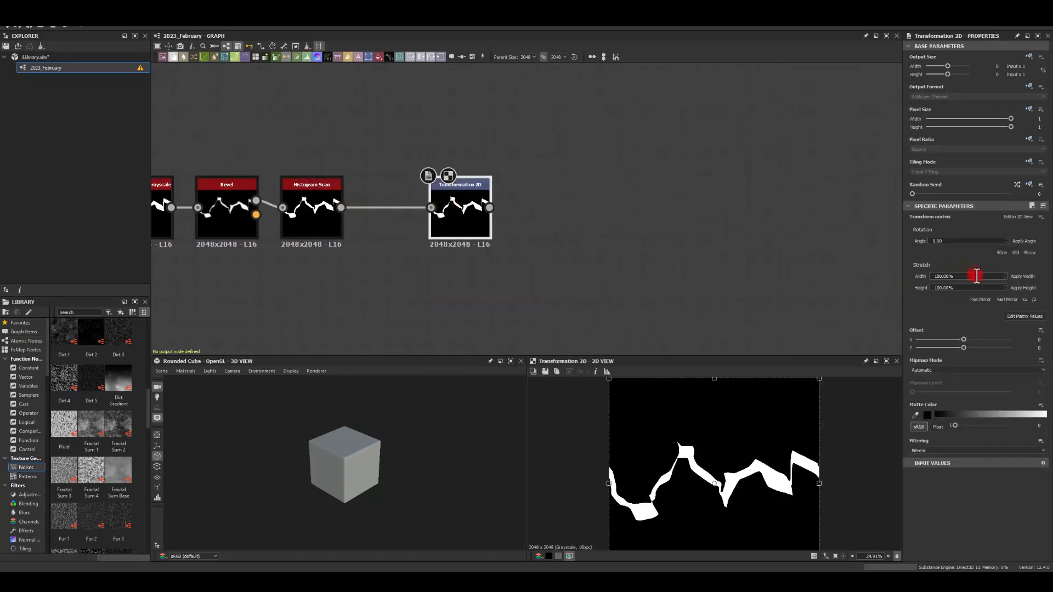
pyautogui.click(1002, 252)
pyautogui.moveTo(454, 193); pyautogui.dragTo(391, 194)
pyautogui.click(386, 220)
# Step: Add a Trapezoid Transform Grayscale after the Transformation 2D and set its top stretch to about 0.78
pyautogui.moveTo(479, 211); pyautogui.dragTo(542, 214)
pyautogui.write('trap')
pyautogui.click(542, 231)
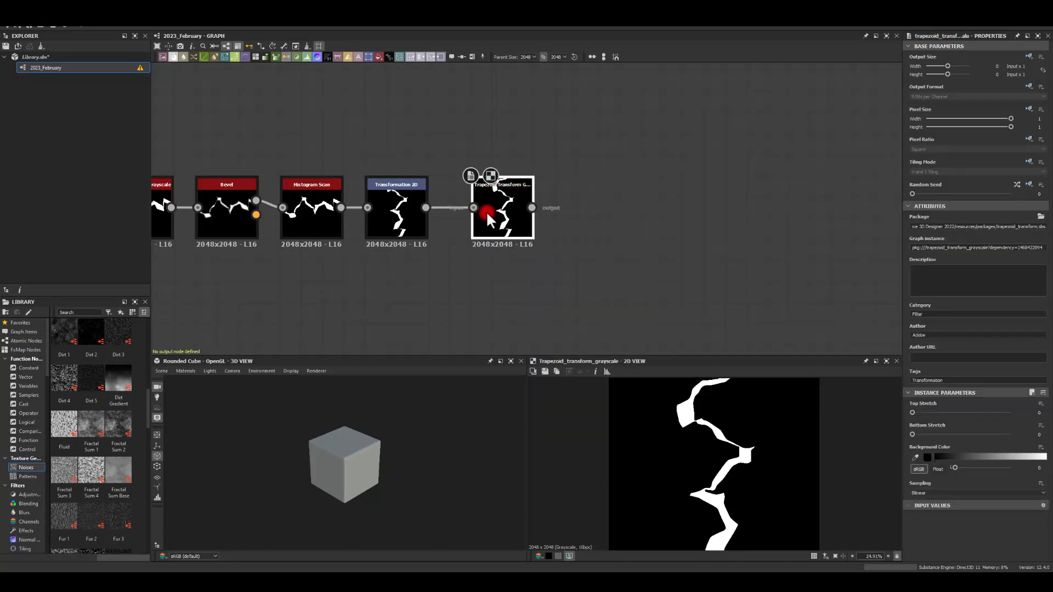
pyautogui.moveTo(912, 411); pyautogui.dragTo(989, 421)
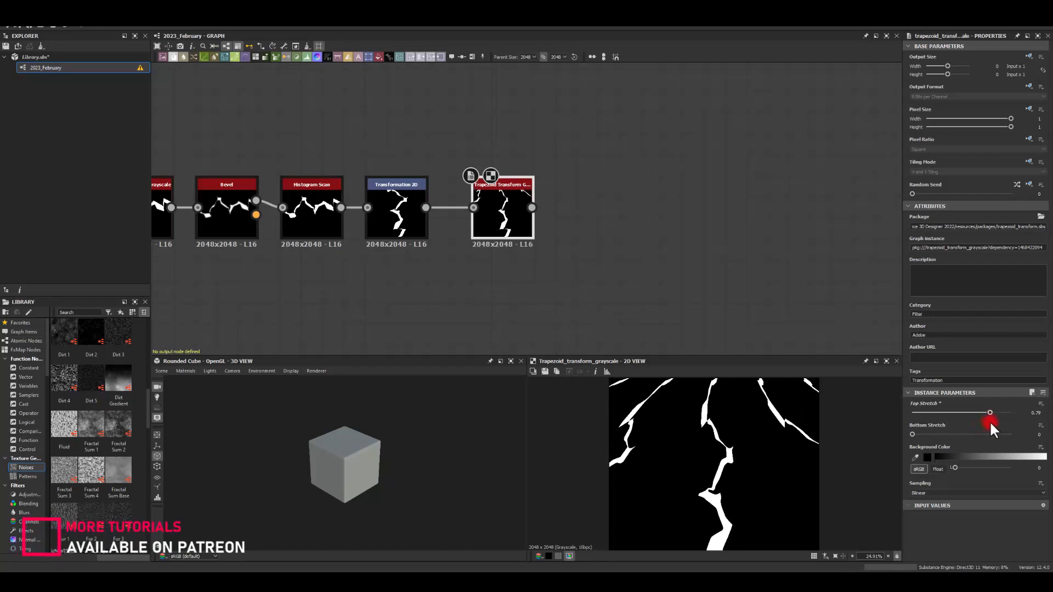
# Step: Set the Trapezoid Transform's tiling mode to No Tiling and move the node closer to the Transformation 2D
pyautogui.click(1014, 171)
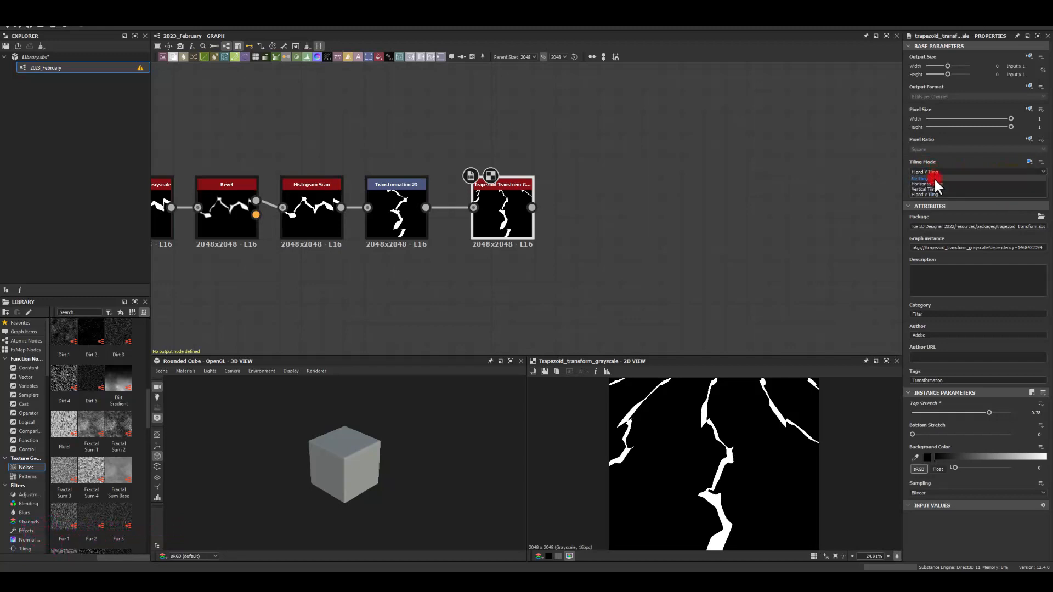
pyautogui.click(932, 178)
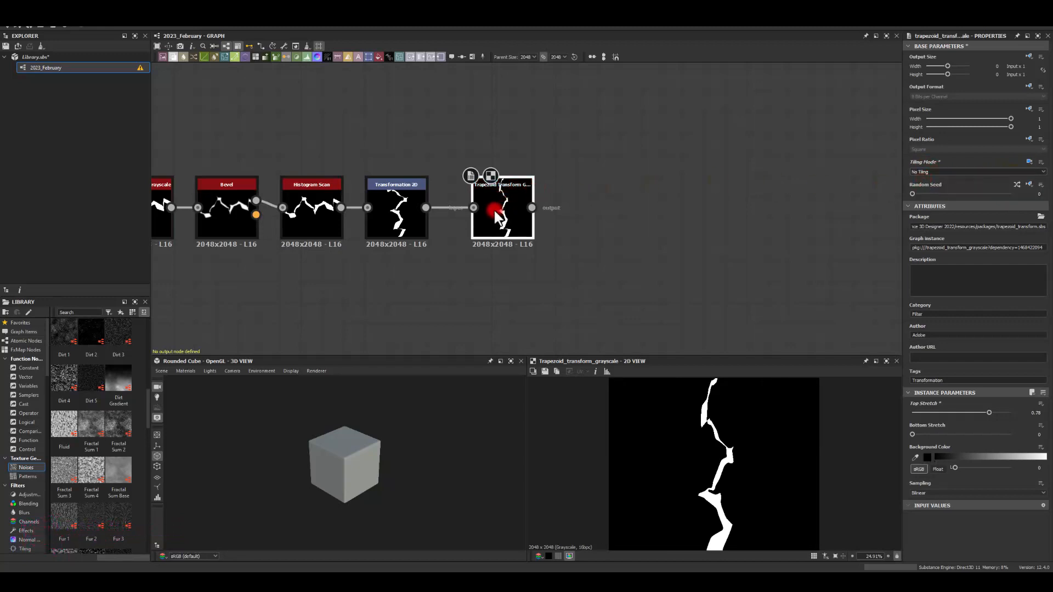
pyautogui.moveTo(495, 208); pyautogui.dragTo(473, 209)
# Step: Add a second Transformation 2D after the Trapezoid Transform and rotate it 90 degrees clockwise
pyautogui.moveTo(559, 205); pyautogui.dragTo(403, 186, button='middle')
pyautogui.moveTo(353, 190); pyautogui.dragTo(416, 185)
pyautogui.write('tr')
pyautogui.click(469, 215)
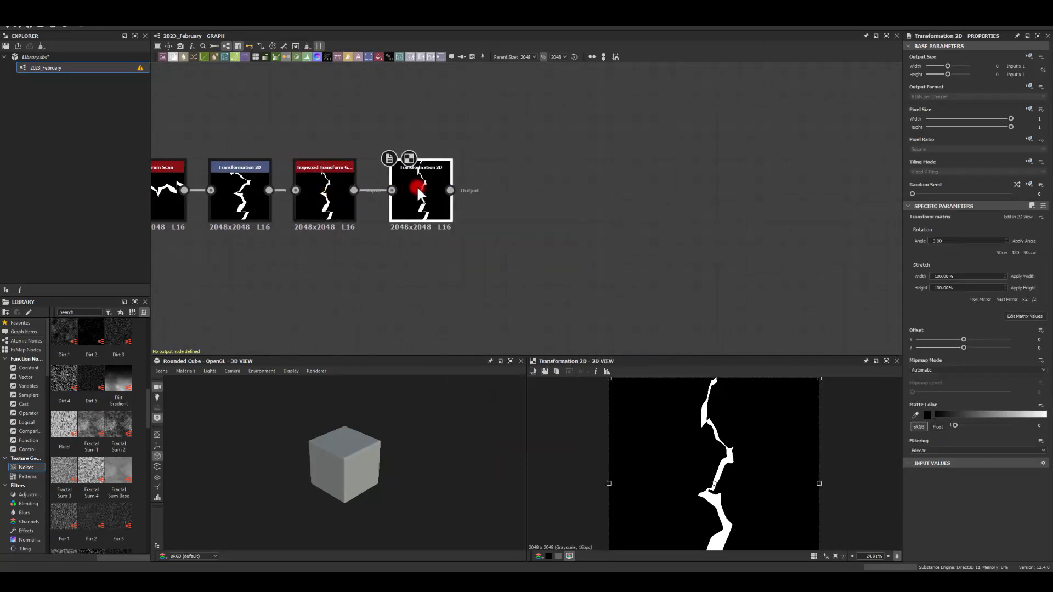
pyautogui.click(1001, 252)
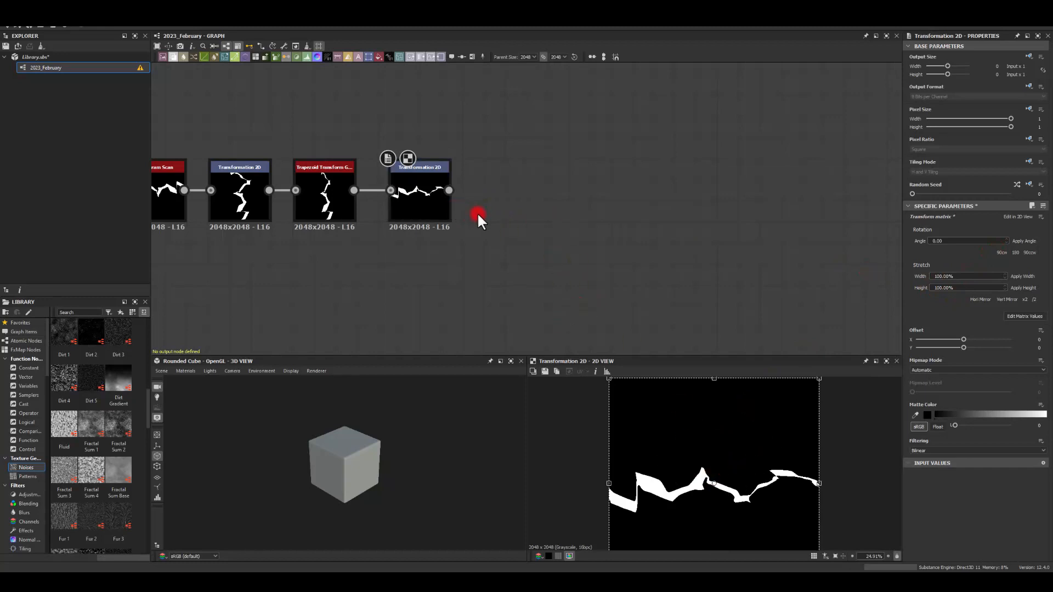
# Step: Add a Blend node fed by the second Transformation 2D's output
pyautogui.moveTo(477, 214); pyautogui.dragTo(353, 208, button='middle')
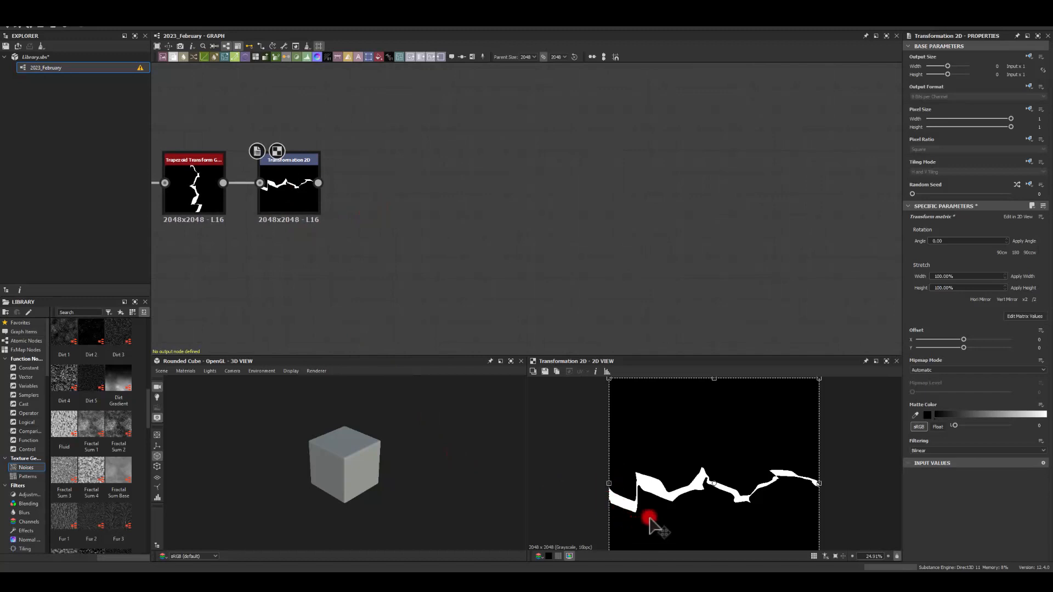
pyautogui.moveTo(331, 185); pyautogui.dragTo(468, 243)
pyautogui.write('blend')
pyautogui.click(469, 220)
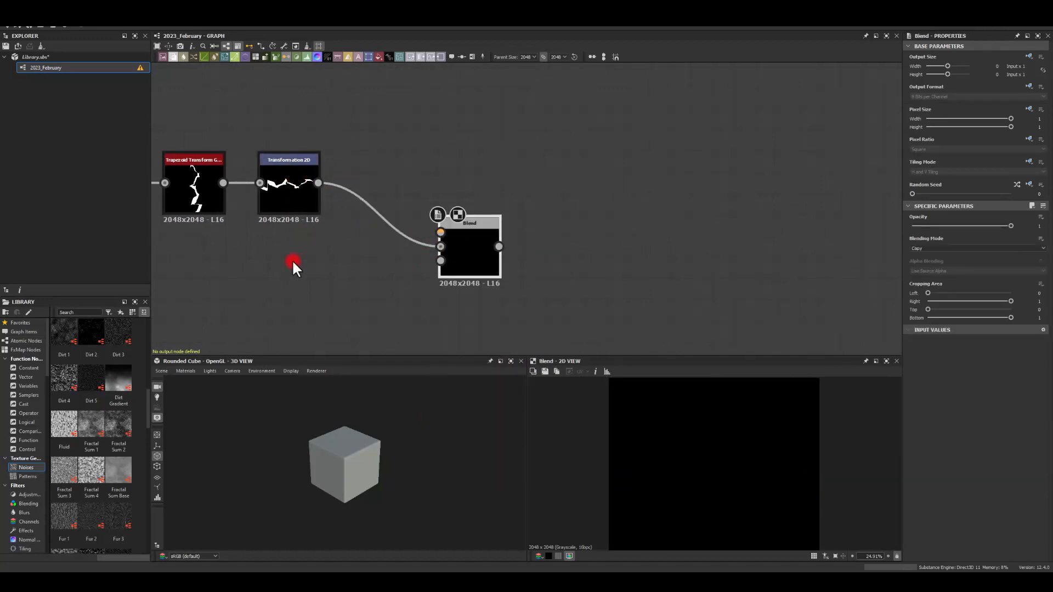
# Step: Add a Tile Sampler node to the graph below the second Transformation 2D
pyautogui.moveTo(294, 263); pyautogui.dragTo(347, 192, button='middle')
pyautogui.press('space')
pyautogui.write('tile sa')
pyautogui.press('Return')
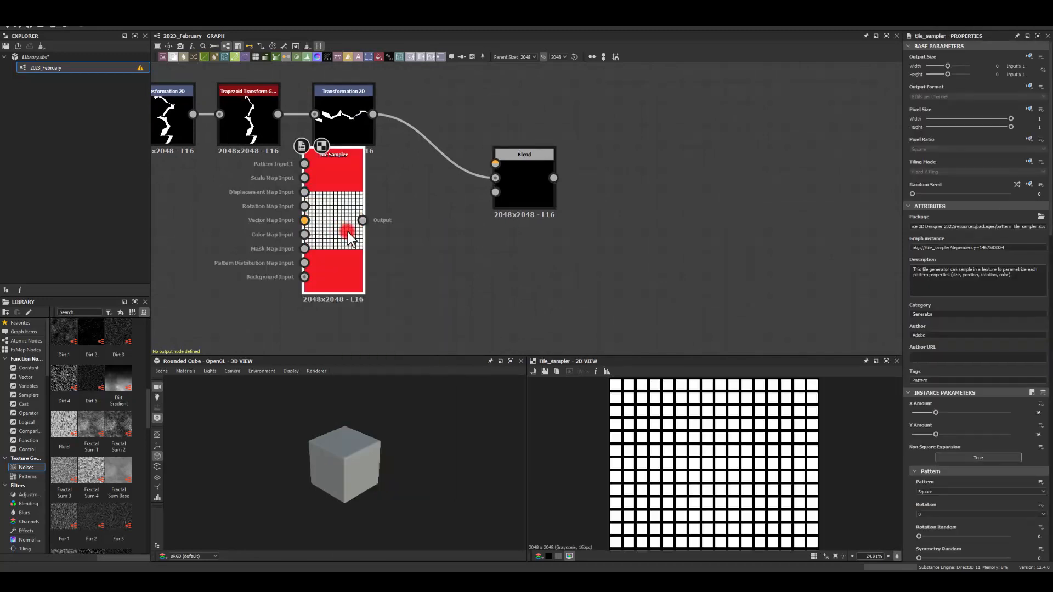
pyautogui.moveTo(346, 228); pyautogui.dragTo(387, 265)
# Step: Add a Gradient Linear 3 node beside the Tile Sampler and set its rotation to 90
pyautogui.moveTo(218, 225); pyautogui.dragTo(357, 210, button='middle')
pyautogui.click(275, 220)
pyautogui.press('space')
pyautogui.write('grad')
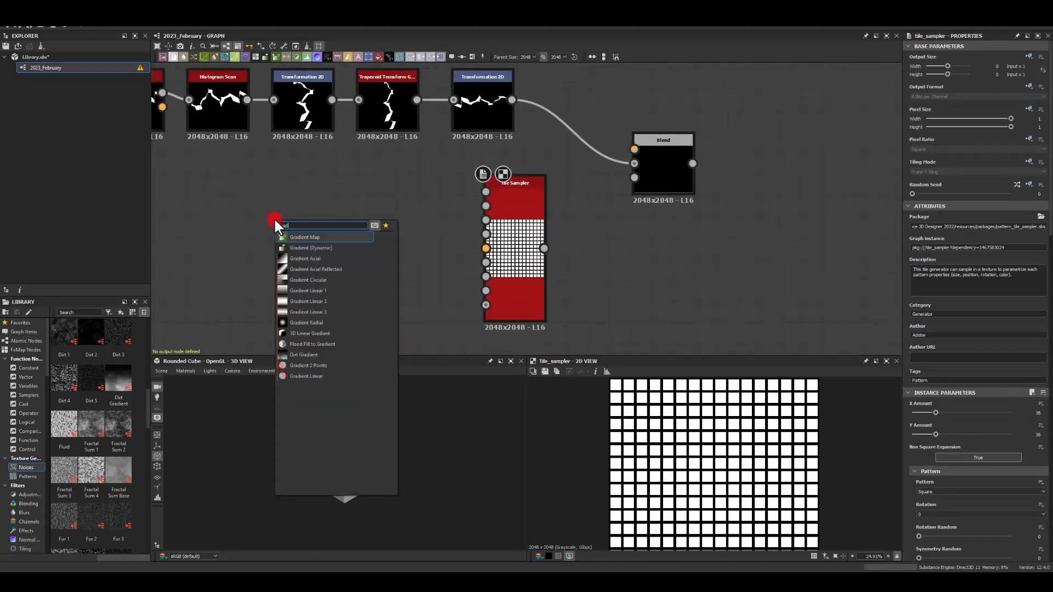
pyautogui.click(301, 313)
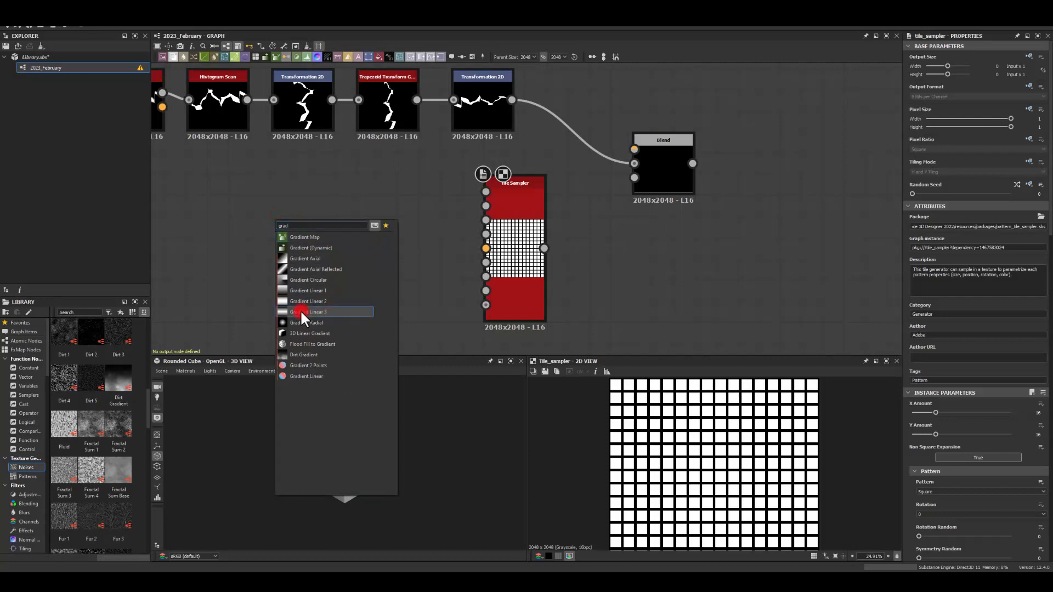
pyautogui.click(301, 312)
pyautogui.click(279, 224)
pyautogui.click(788, 392)
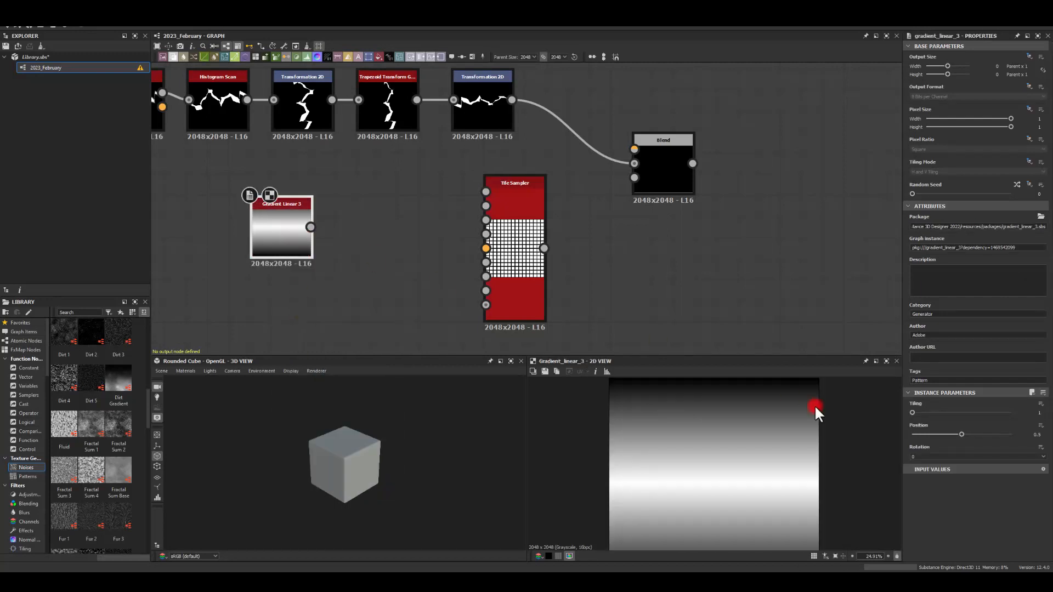
pyautogui.click(929, 456)
pyautogui.click(923, 465)
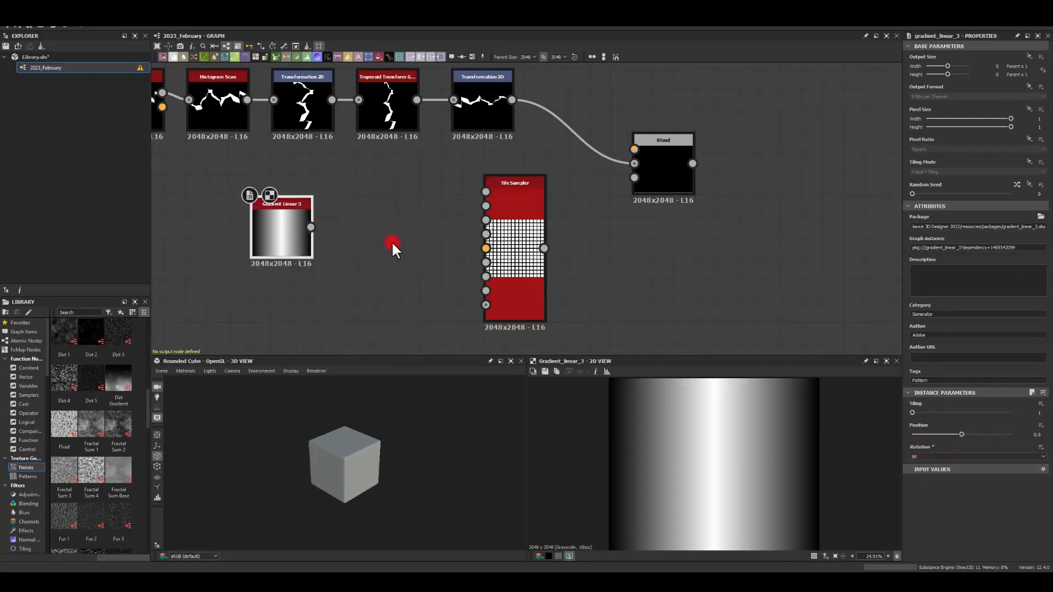
# Step: Add a Histogram Scan after the Gradient Linear 3 with position about 0.7 and contrast 1
pyautogui.moveTo(361, 231); pyautogui.dragTo(374, 235)
pyautogui.write('scan')
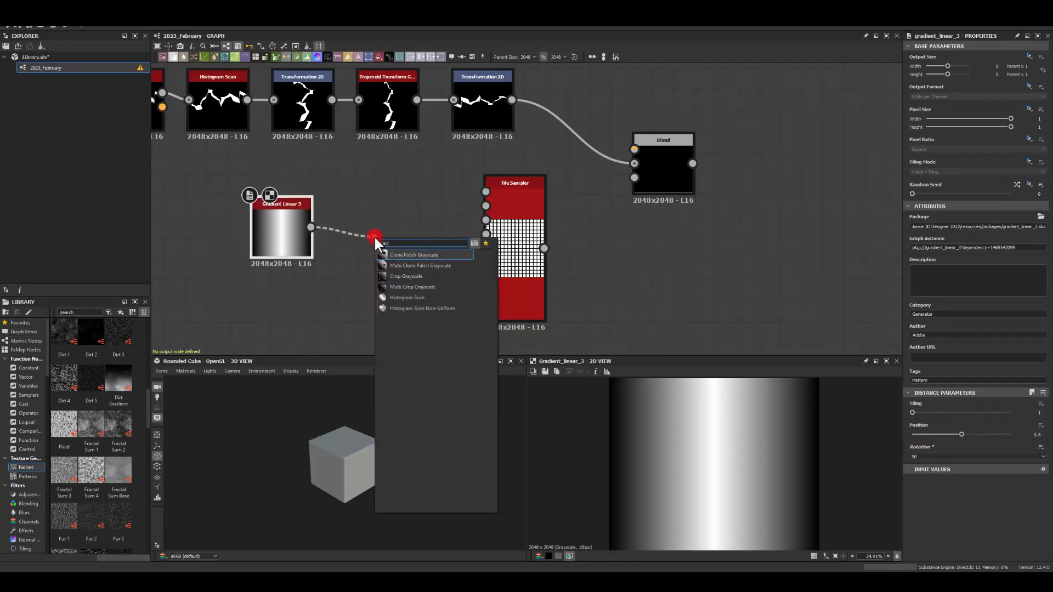
pyautogui.click(411, 300)
pyautogui.click(883, 417)
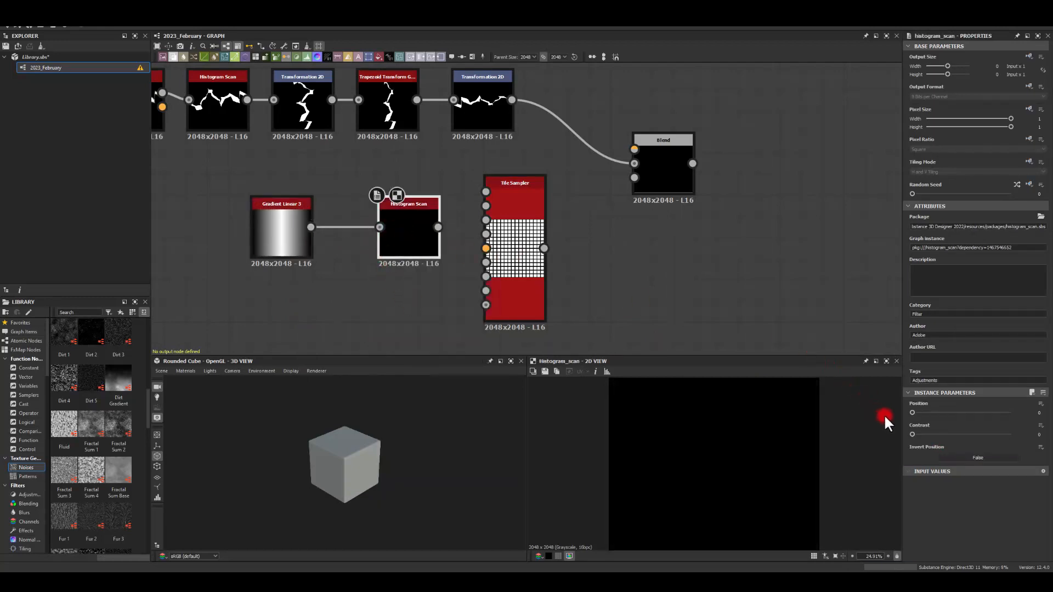
pyautogui.moveTo(914, 416); pyautogui.dragTo(1019, 436)
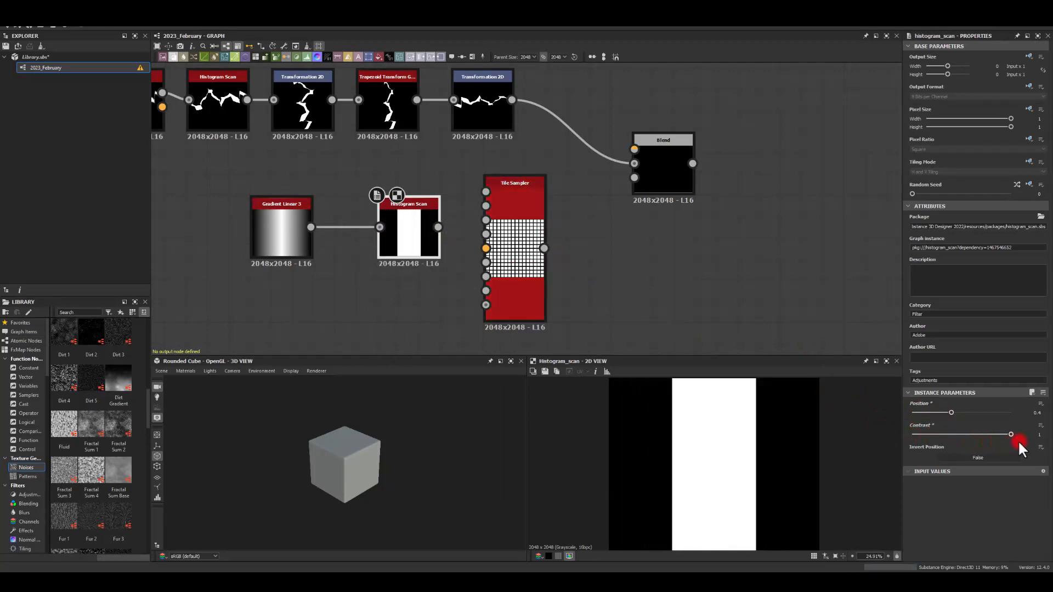
pyautogui.moveTo(951, 412); pyautogui.dragTo(981, 413)
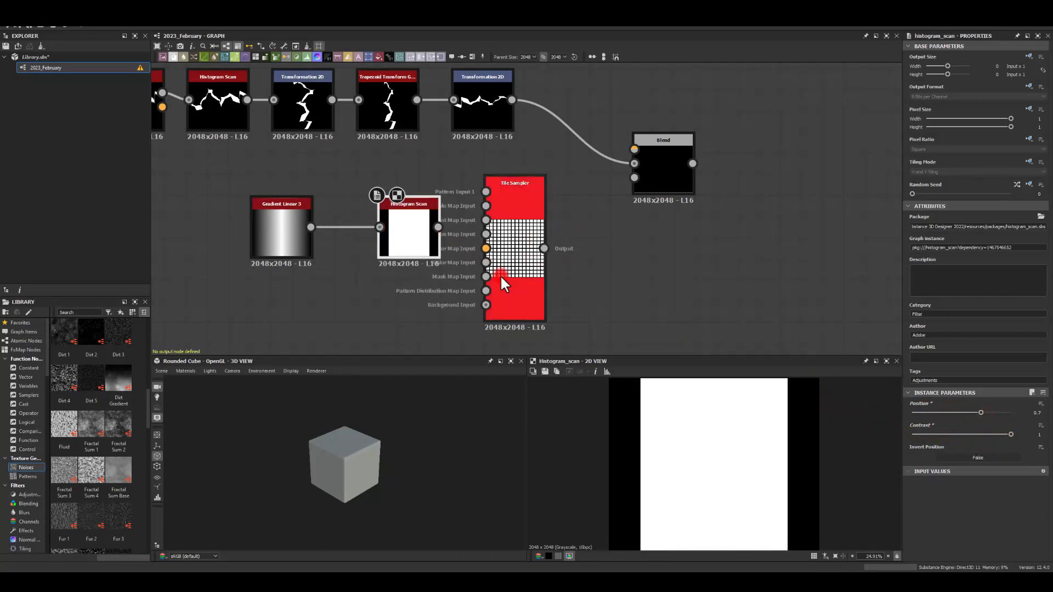
# Step: Connect the Histogram Scan to the Tile Sampler's mask map input and set the pattern to Disc
pyautogui.moveTo(438, 227); pyautogui.dragTo(487, 277)
pyautogui.click(511, 239)
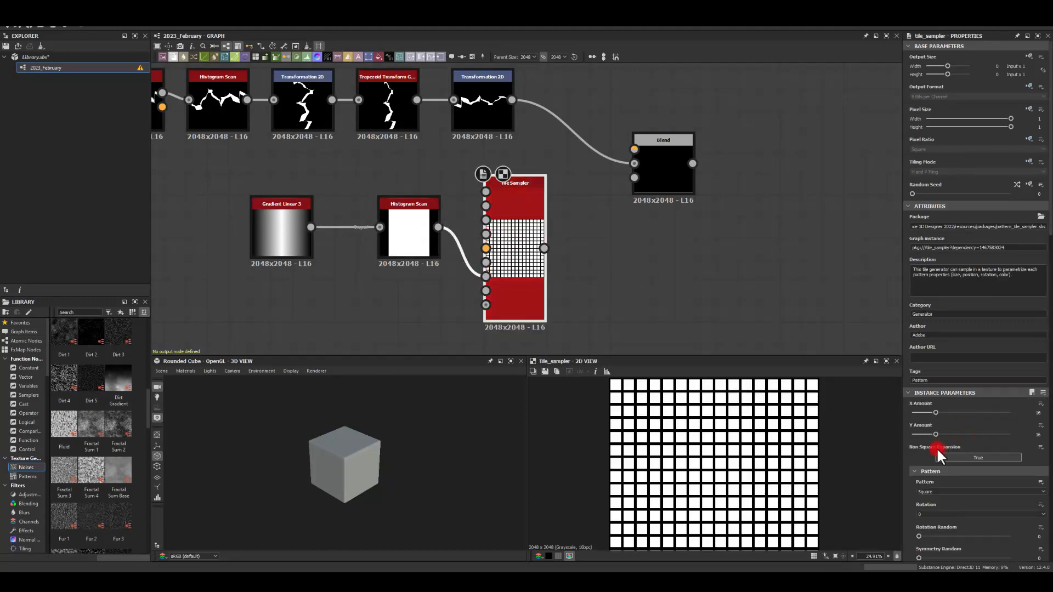
pyautogui.click(924, 491)
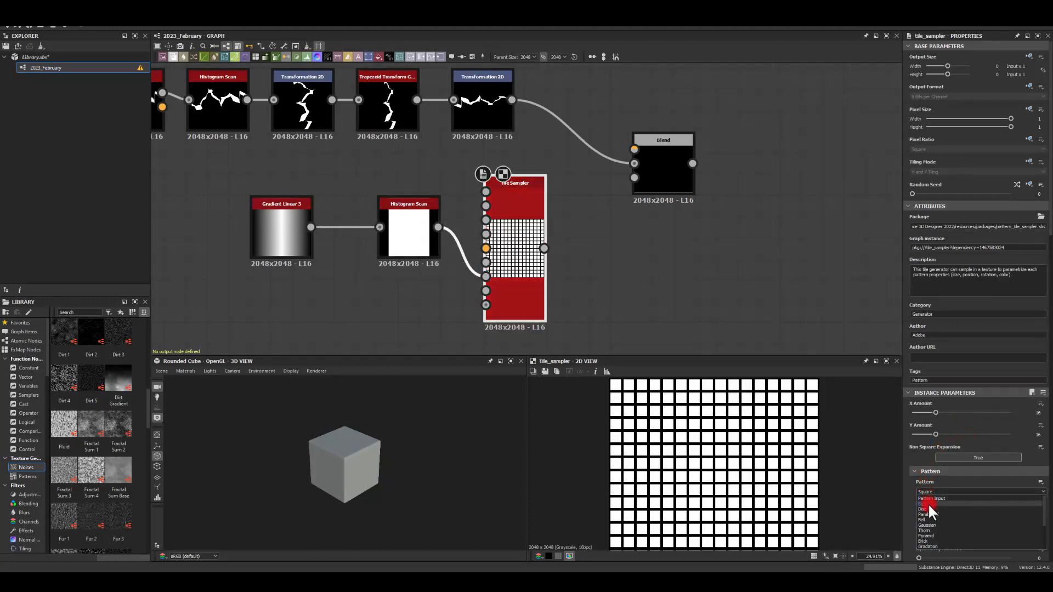
pyautogui.click(927, 508)
# Step: Set the Tile Sampler's scale to about 2.53, scale random to 0.6 and position random to 10
pyautogui.scroll(-3, 918, 457)
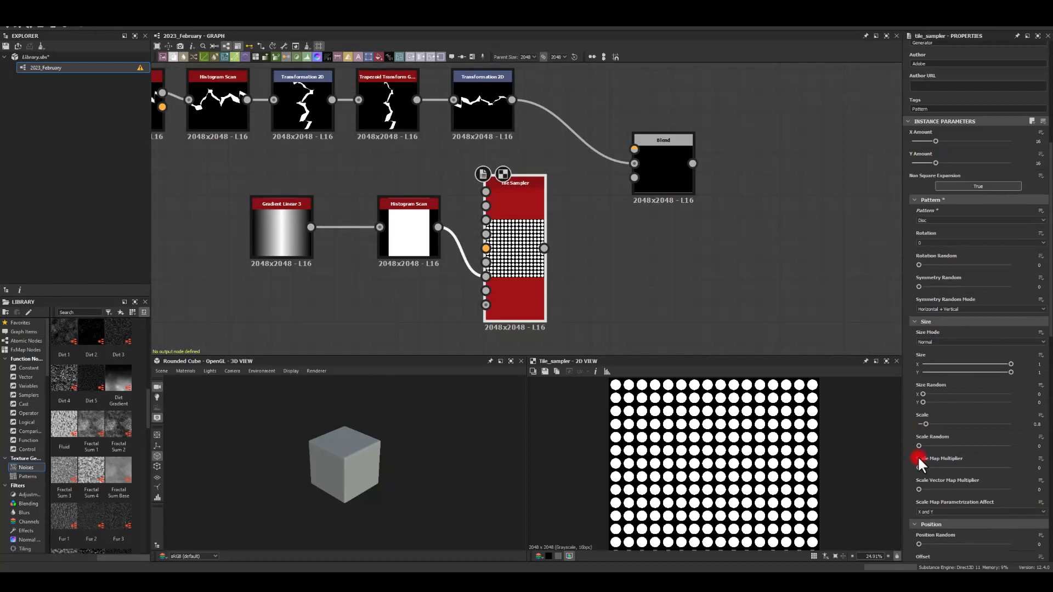
pyautogui.moveTo(925, 424); pyautogui.dragTo(973, 452)
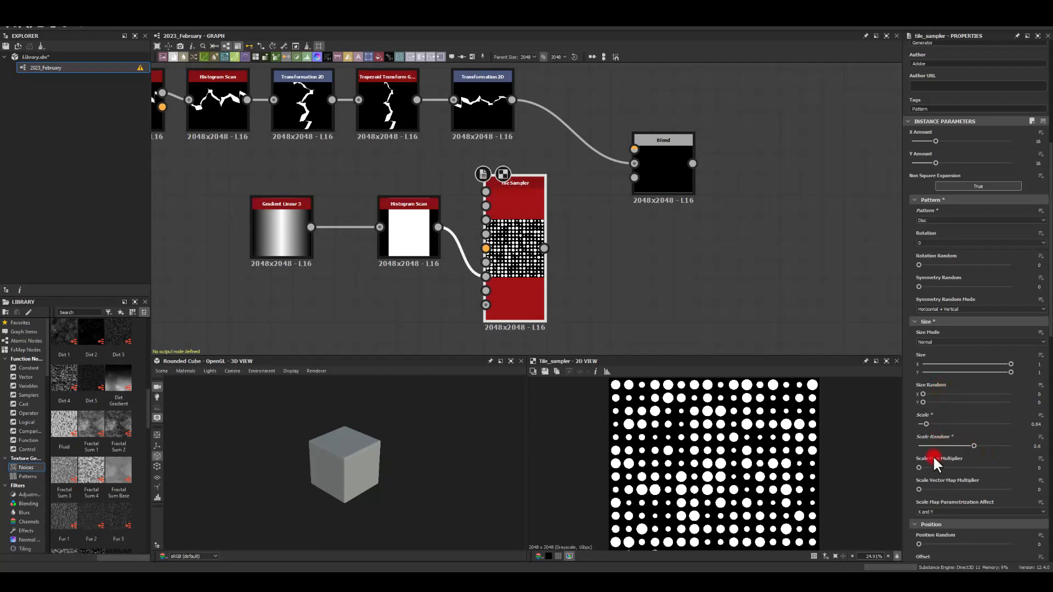
pyautogui.scroll(-3, 935, 443)
pyautogui.moveTo(917, 420); pyautogui.dragTo(1021, 424)
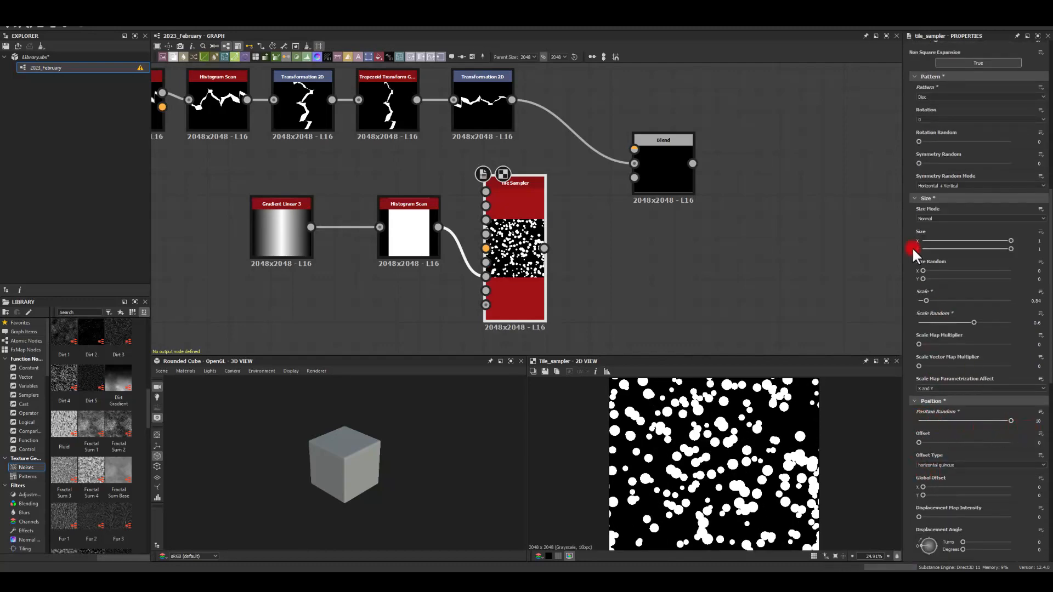
pyautogui.moveTo(926, 299); pyautogui.dragTo(940, 296)
# Step: Set the Tile Sampler's mask map threshold to 1 and turn on mask map invert
pyautogui.scroll(-9, 938, 412)
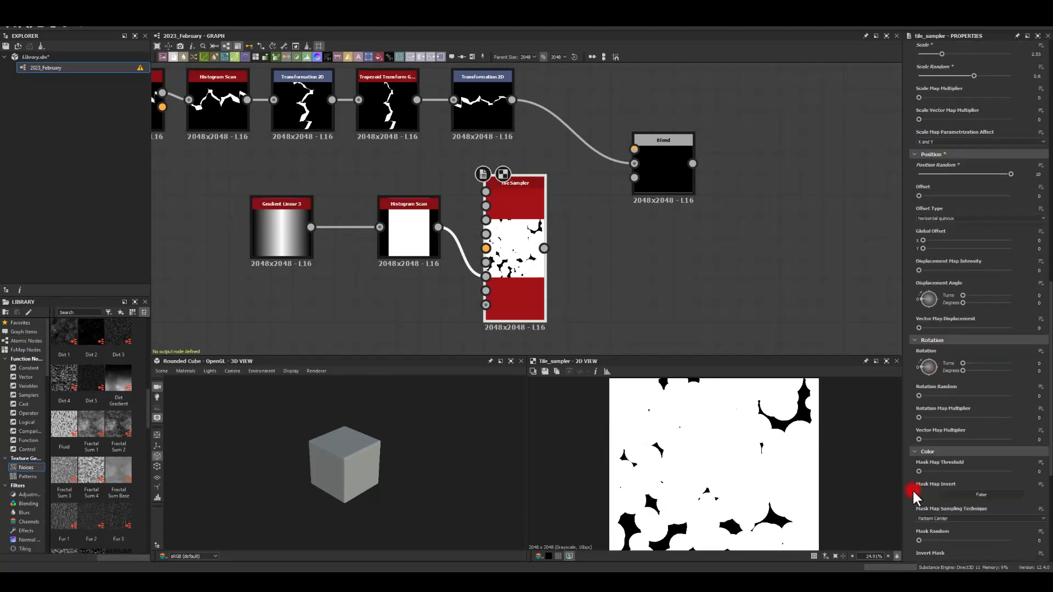
pyautogui.moveTo(918, 348); pyautogui.dragTo(1011, 349)
pyautogui.click(980, 370)
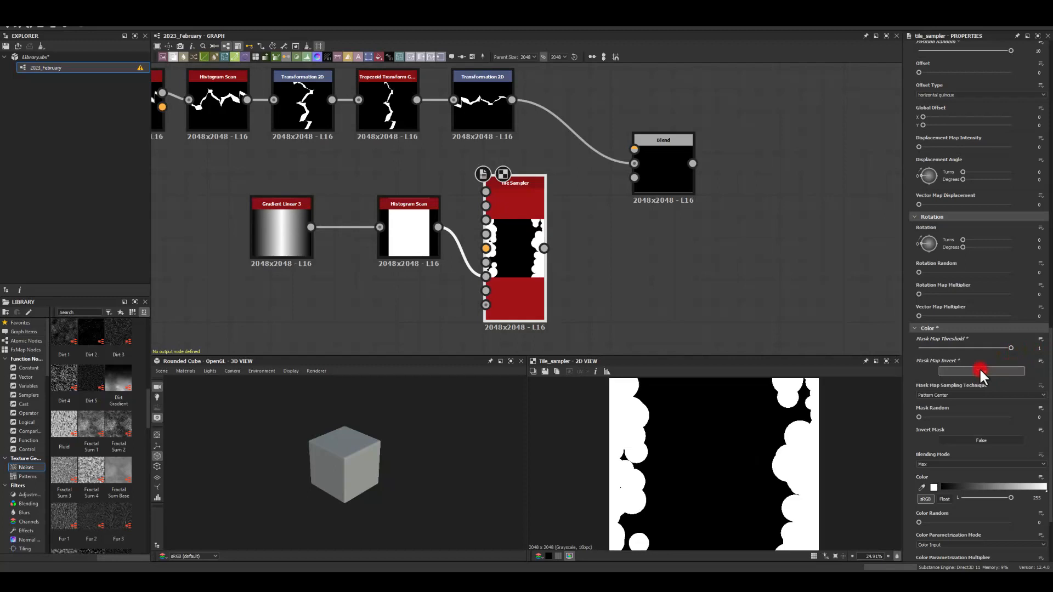
# Step: Connect the Tile Sampler to the Blend's foreground input and set the blending mode to Subtract
pyautogui.moveTo(598, 248); pyautogui.dragTo(561, 278, button='middle')
pyautogui.moveTo(505, 278); pyautogui.dragTo(596, 192)
pyautogui.click(621, 188)
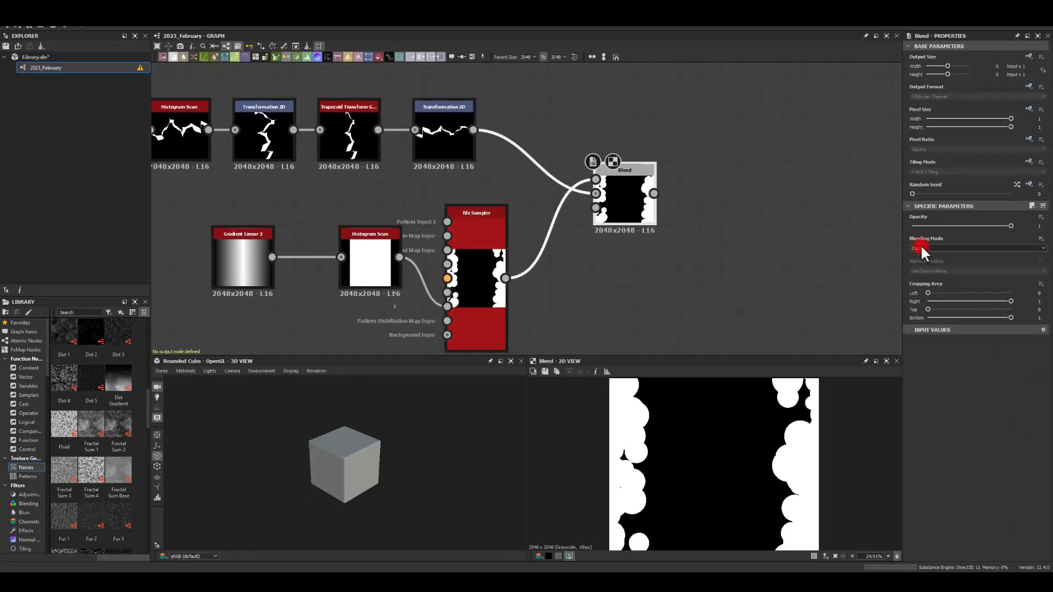
pyautogui.click(920, 247)
pyautogui.click(917, 262)
# Step: Set the position of the Histogram Scan feeding the Tile Sampler to about 0.91
pyautogui.moveTo(742, 260); pyautogui.dragTo(724, 264, button='middle')
pyautogui.click(357, 267)
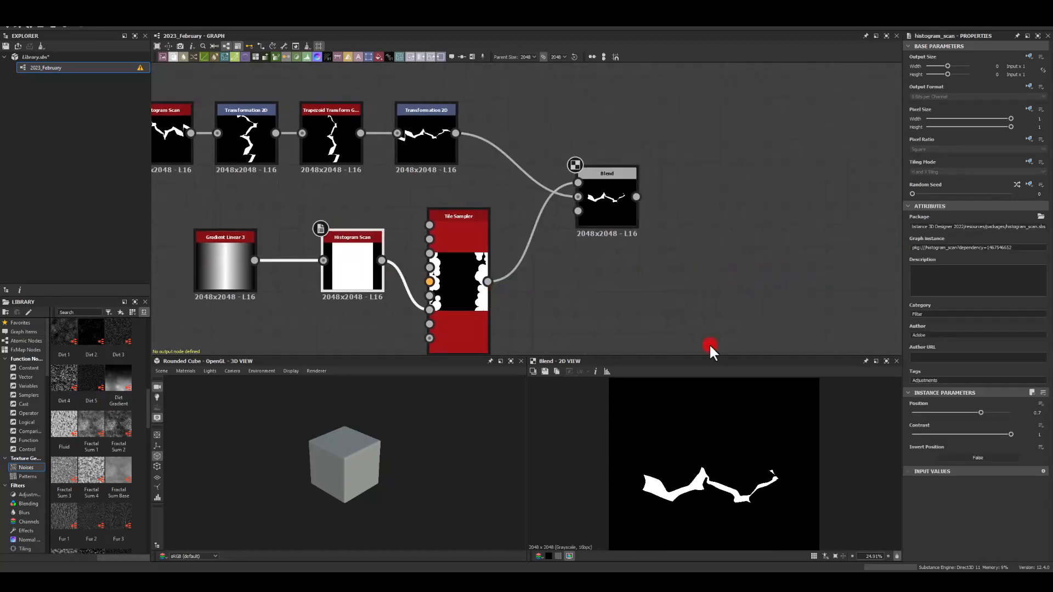
pyautogui.moveTo(981, 413); pyautogui.dragTo(1003, 413)
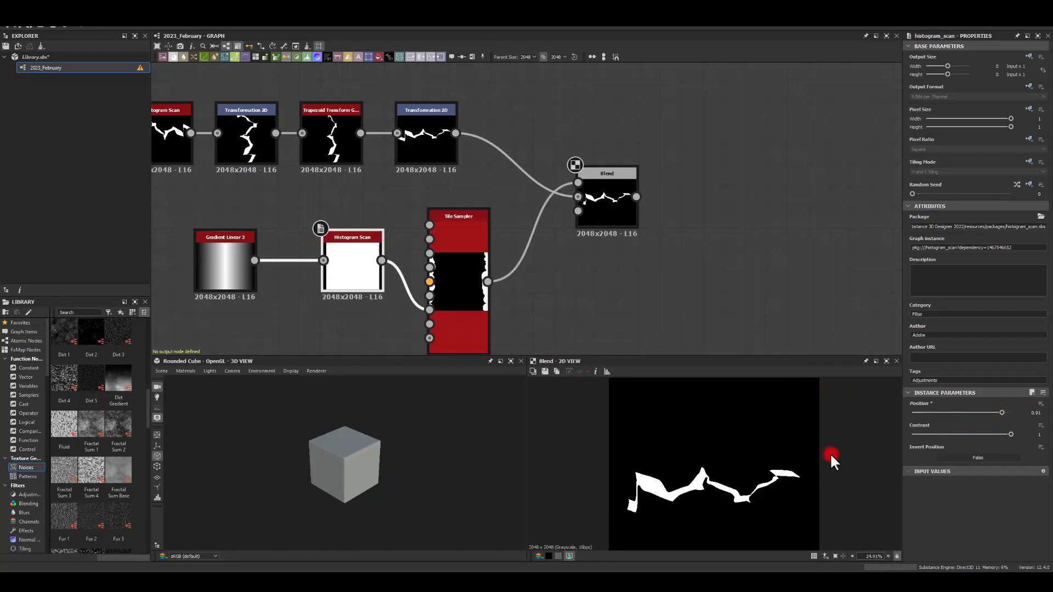
# Step: Add a Shape Mapper node after the Blend and line it up with the Blend
pyautogui.moveTo(643, 232); pyautogui.dragTo(450, 251, button='middle')
pyautogui.moveTo(405, 216); pyautogui.dragTo(489, 191)
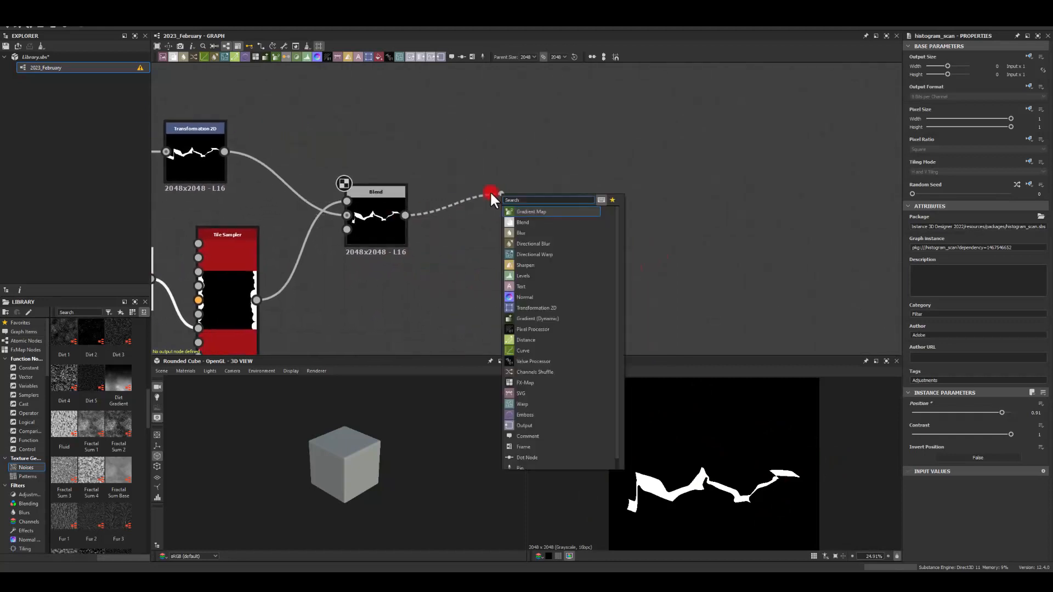
pyautogui.write('shape')
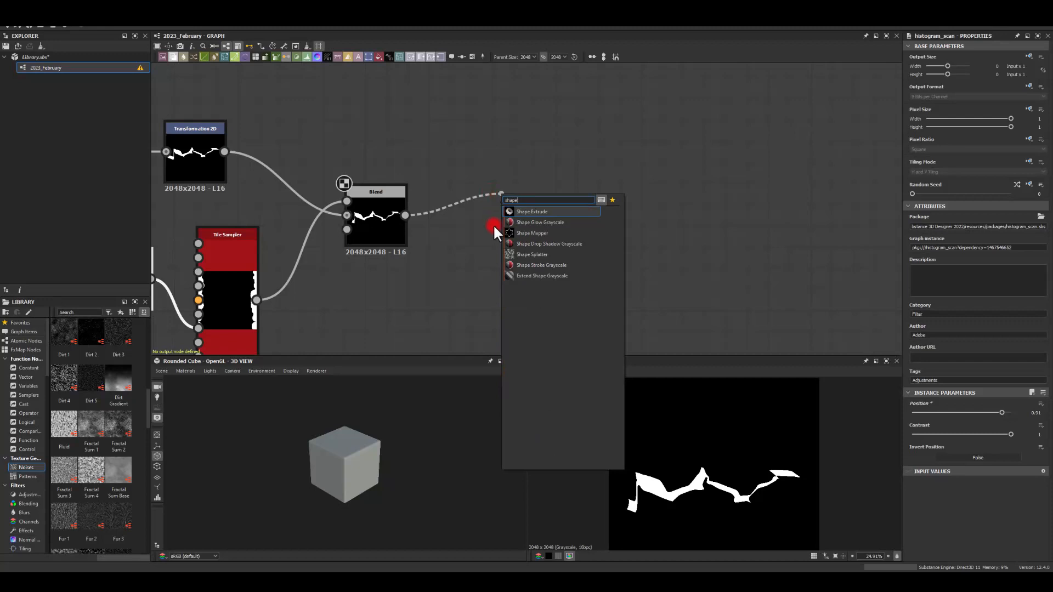
pyautogui.write(' mapper')
pyautogui.press('Return')
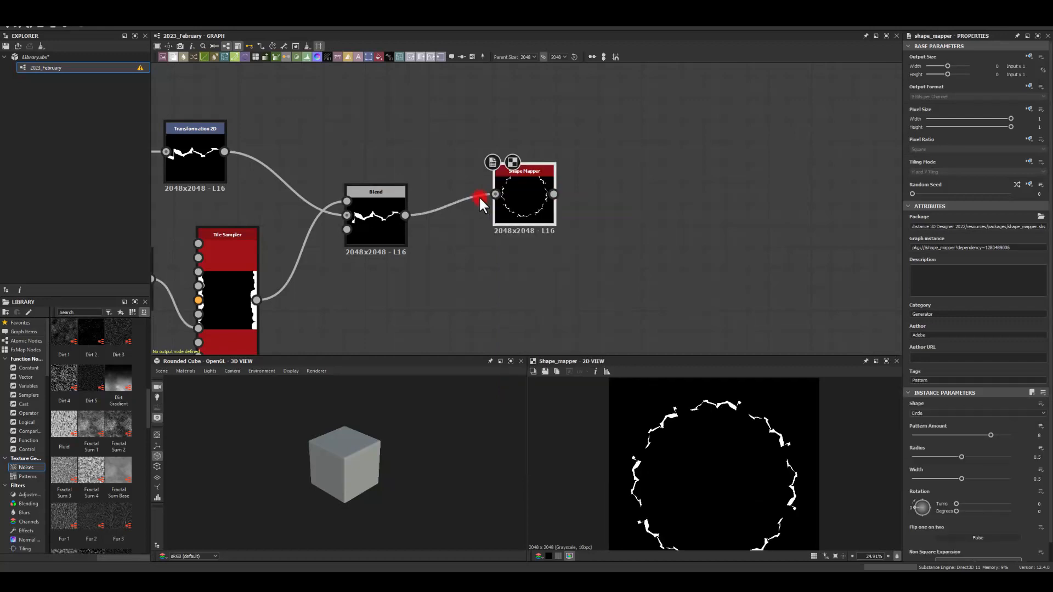
pyautogui.moveTo(513, 193); pyautogui.dragTo(494, 214)
pyautogui.moveTo(648, 250); pyautogui.dragTo(635, 242, button='middle')
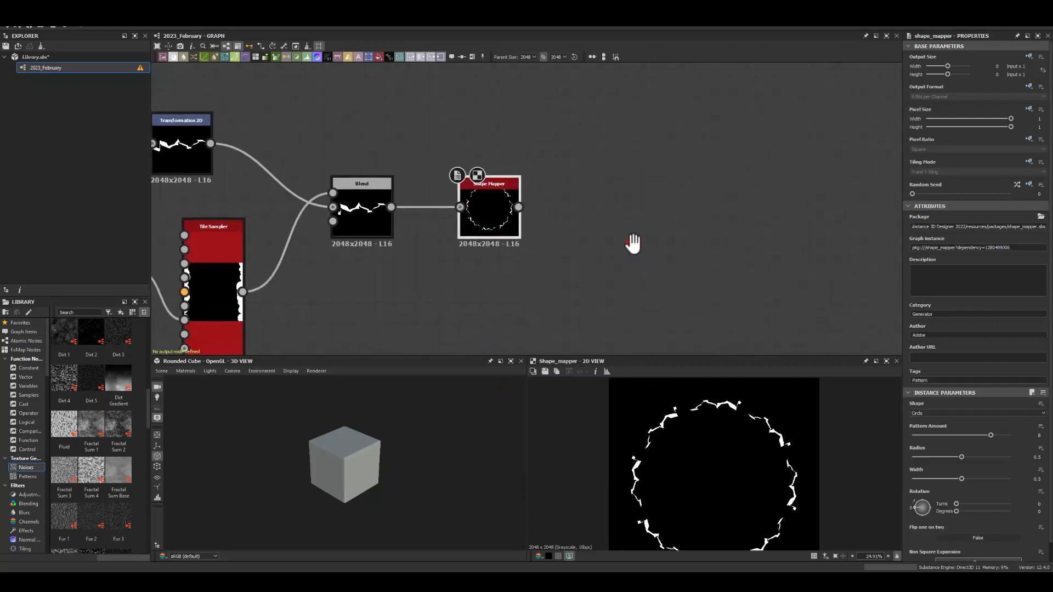
# Step: Set the Shape Mapper's pattern amount to 3, radius to 0 and width to 1
pyautogui.moveTo(937, 433)
pyautogui.mouseDown()
pyautogui.moveTo(923, 436)
pyautogui.moveTo(939, 435)
pyautogui.mouseUp()
pyautogui.moveTo(612, 283); pyautogui.dragTo(597, 259, button='middle')
pyautogui.scroll(1, 585, 190)
pyautogui.scroll(-1, 993, 489)
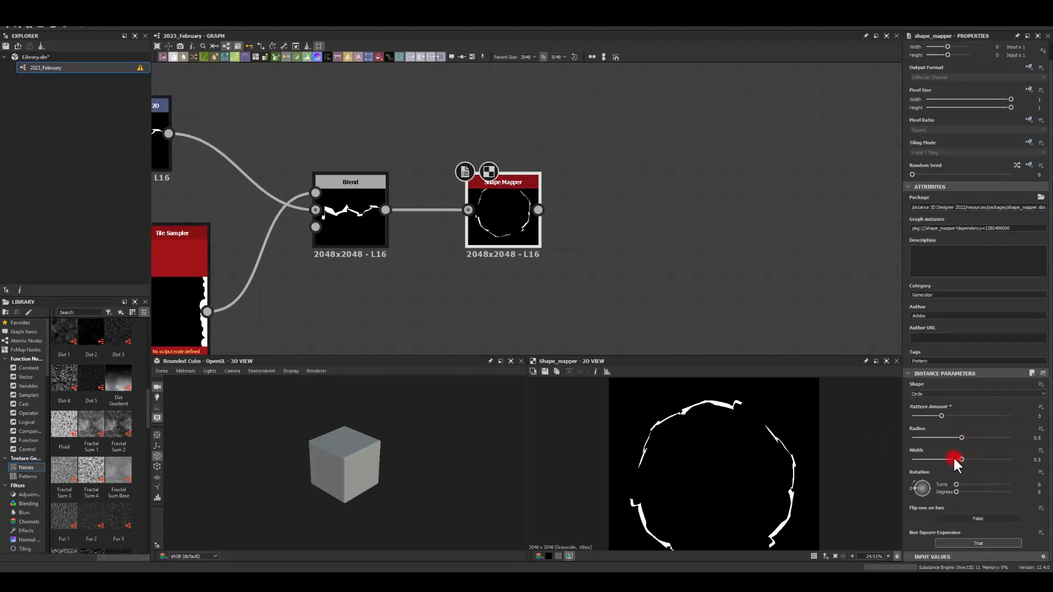
pyautogui.moveTo(961, 437); pyautogui.dragTo(1015, 473)
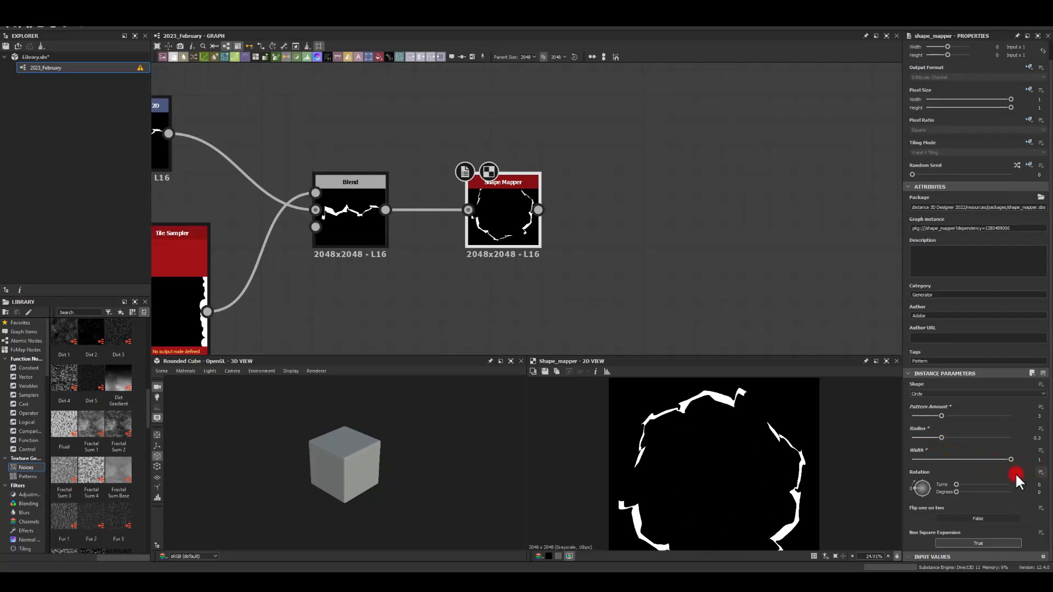
pyautogui.moveTo(956, 492)
pyautogui.mouseDown()
pyautogui.moveTo(965, 490)
pyautogui.moveTo(957, 492)
pyautogui.mouseUp()
pyautogui.moveTo(937, 428); pyautogui.dragTo(900, 436)
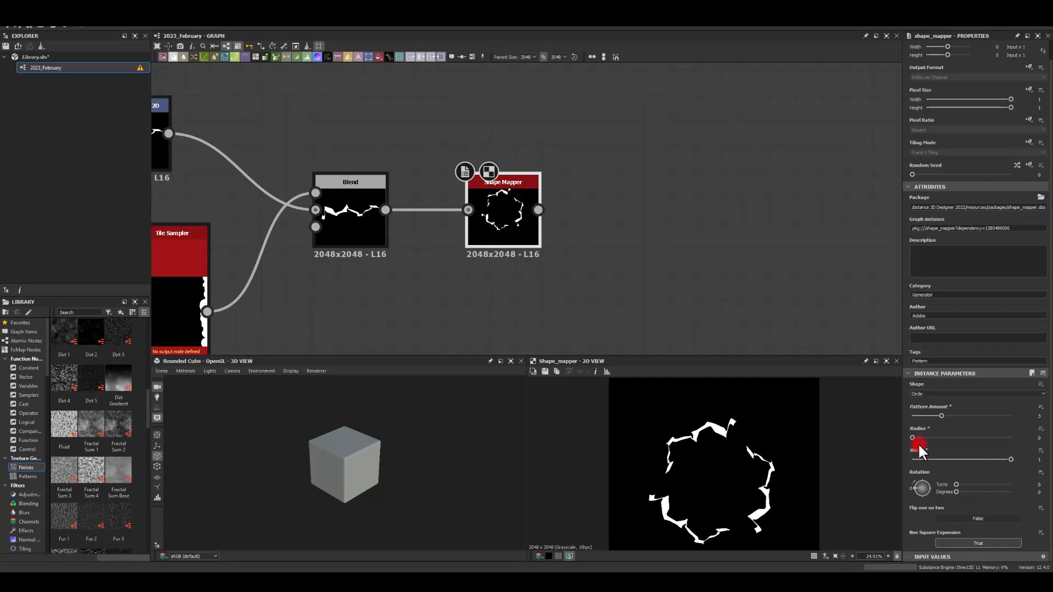
# Step: Try to raise the Shape Mapper's width to 2
pyautogui.click(1012, 460)
pyautogui.moveTo(1026, 459); pyautogui.dragTo(1041, 461)
pyautogui.write('2')
pyautogui.moveTo(1011, 460); pyautogui.dragTo(1046, 464)
# Step: Insert a Transformation 2D between the Blend and the Shape Mapper, and preview the Shape Mapper's output
pyautogui.moveTo(524, 224); pyautogui.dragTo(663, 222)
pyautogui.moveTo(385, 208); pyautogui.dragTo(449, 169)
pyautogui.click(463, 187)
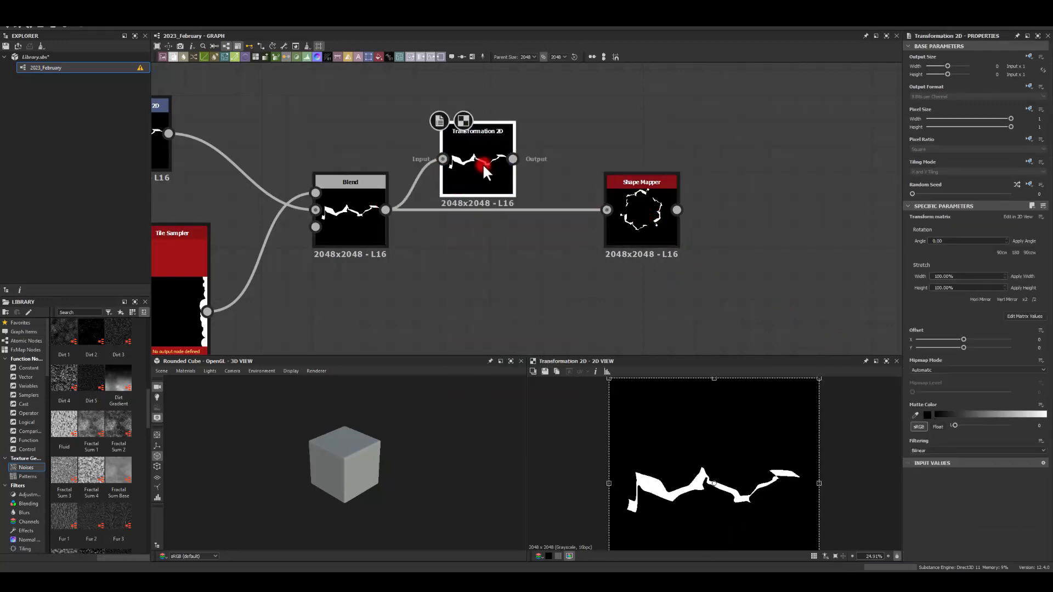
pyautogui.moveTo(579, 189); pyautogui.dragTo(607, 209)
pyautogui.click(631, 209)
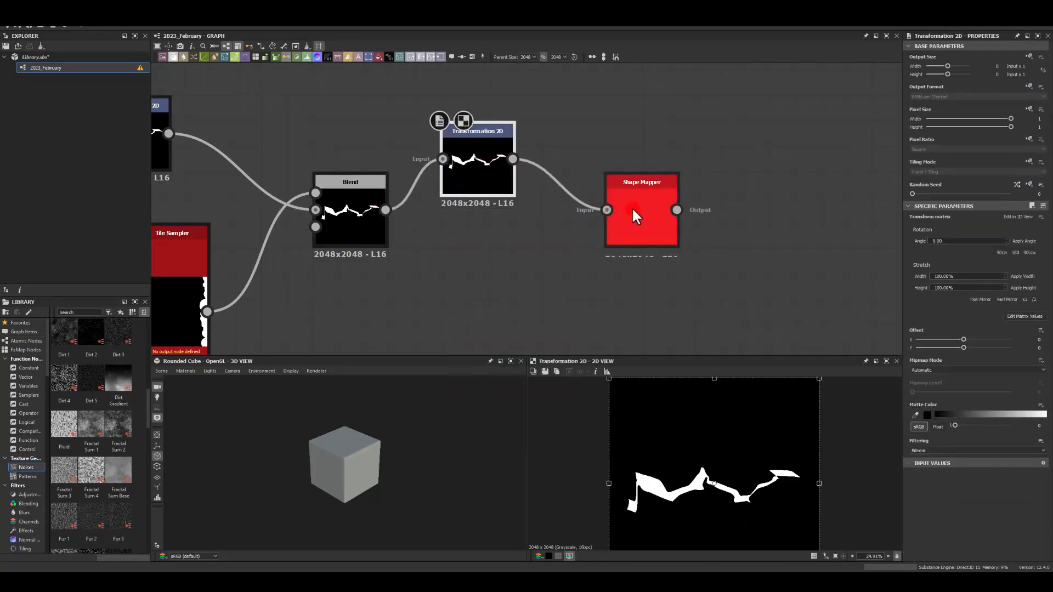
# Step: Set the new Transformation 2D's Y offset to about -0.3 and move the Shape Mapper next to it
pyautogui.click(463, 162)
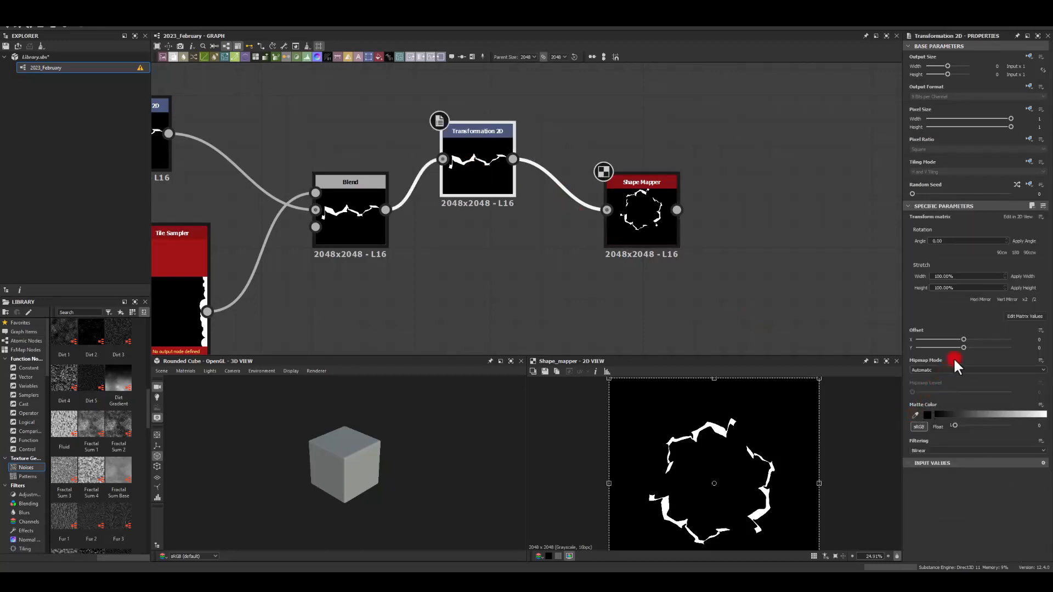
pyautogui.moveTo(964, 348); pyautogui.dragTo(944, 348)
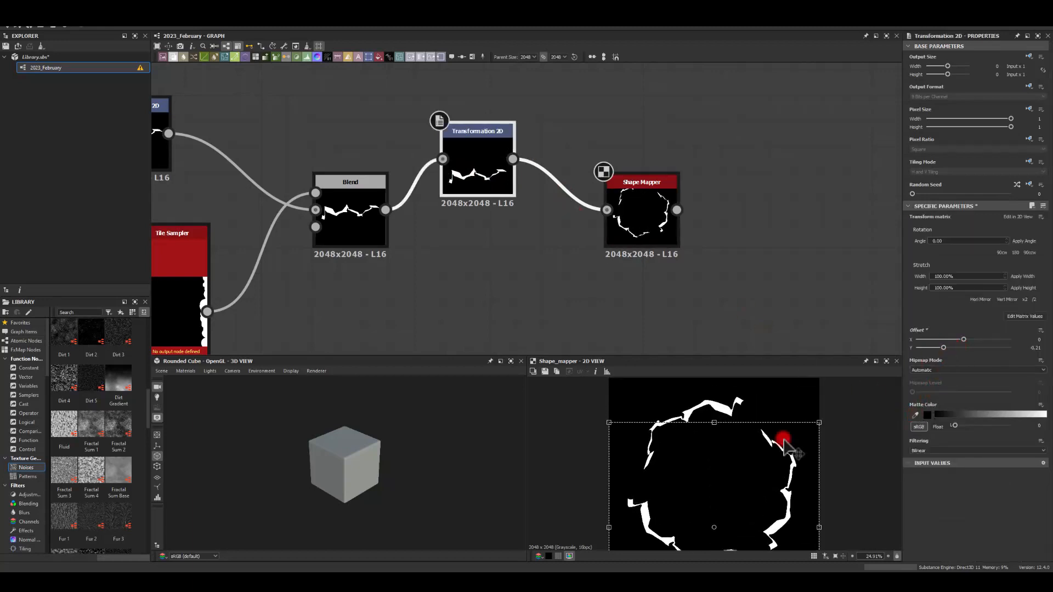
pyautogui.scroll(-3, 682, 470)
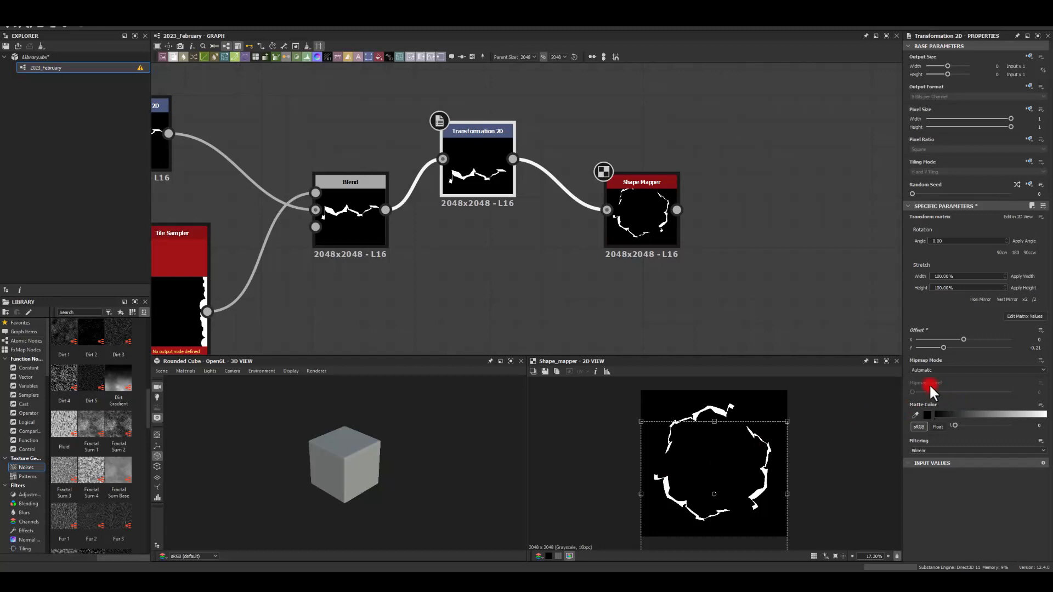
pyautogui.moveTo(942, 348); pyautogui.dragTo(934, 344)
pyautogui.moveTo(666, 219); pyautogui.dragTo(604, 173)
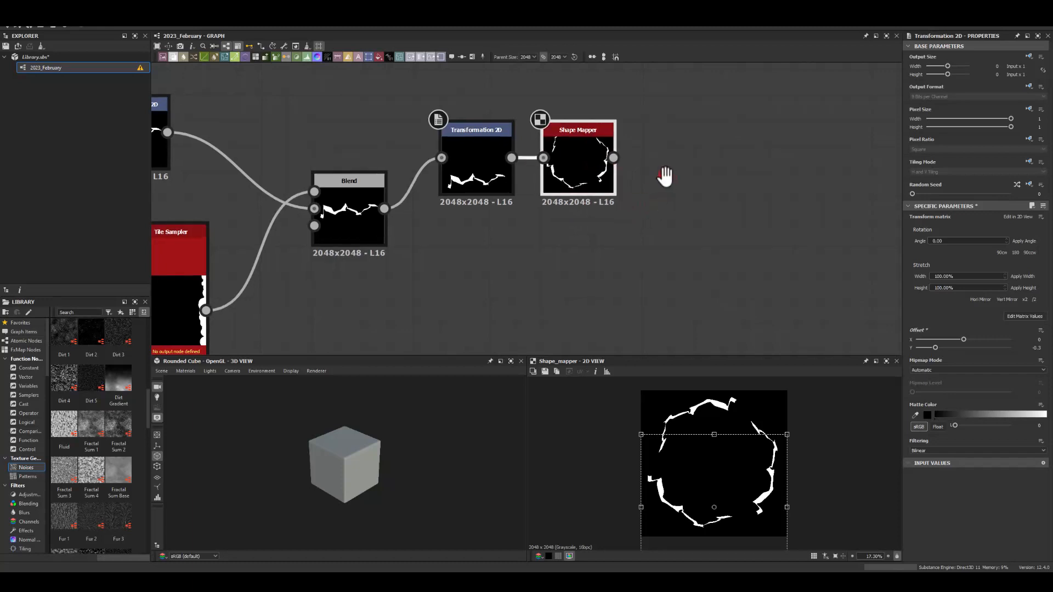
pyautogui.moveTo(666, 177); pyautogui.dragTo(602, 176, button='middle')
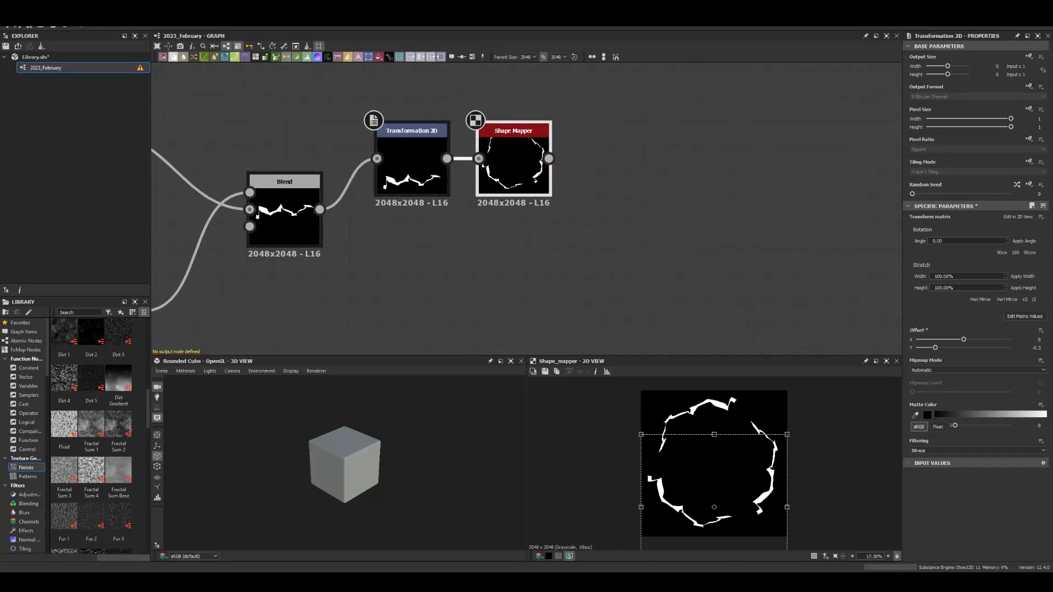
# Step: Set the Shape Mapper's shape to Polygon with 5 segments
pyautogui.click(521, 203)
pyautogui.scroll(-1, 965, 413)
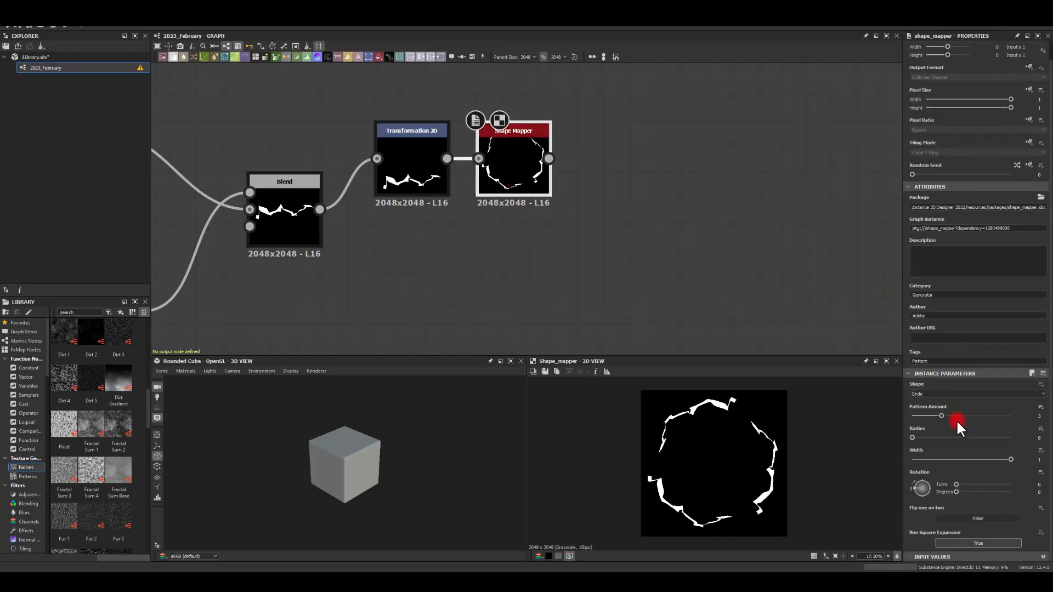
pyautogui.click(921, 394)
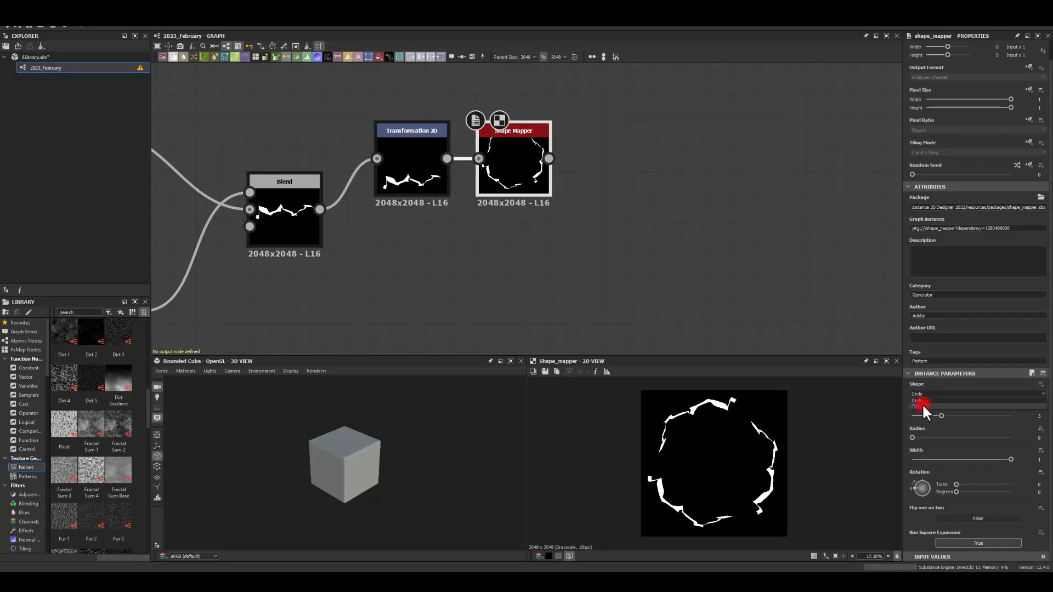
pyautogui.click(922, 403)
pyautogui.moveTo(954, 464); pyautogui.dragTo(923, 454)
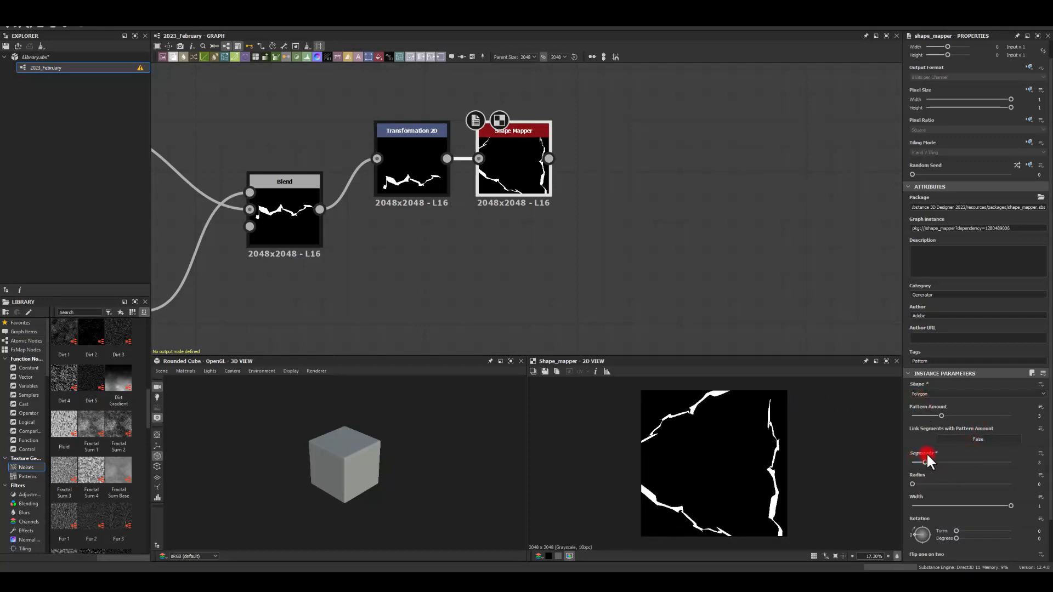
pyautogui.moveTo(926, 452); pyautogui.dragTo(938, 456)
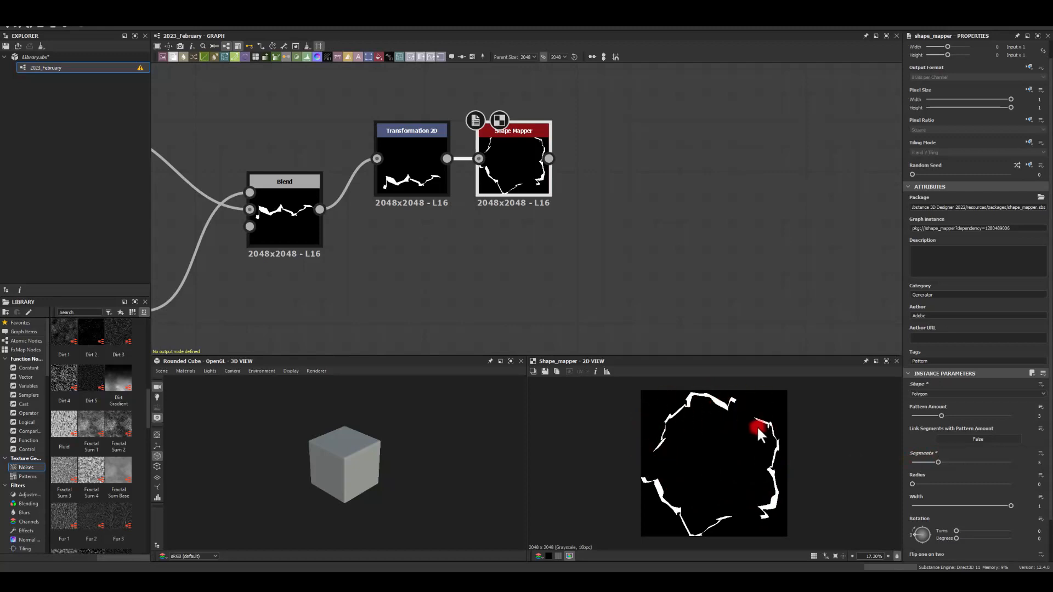
# Step: Set the Y offset of the Transformation 2D feeding the Shape Mapper to about -0.16 and bring up the Shape Mapper's parameters again
pyautogui.click(406, 154)
pyautogui.moveTo(700, 487); pyautogui.dragTo(707, 449)
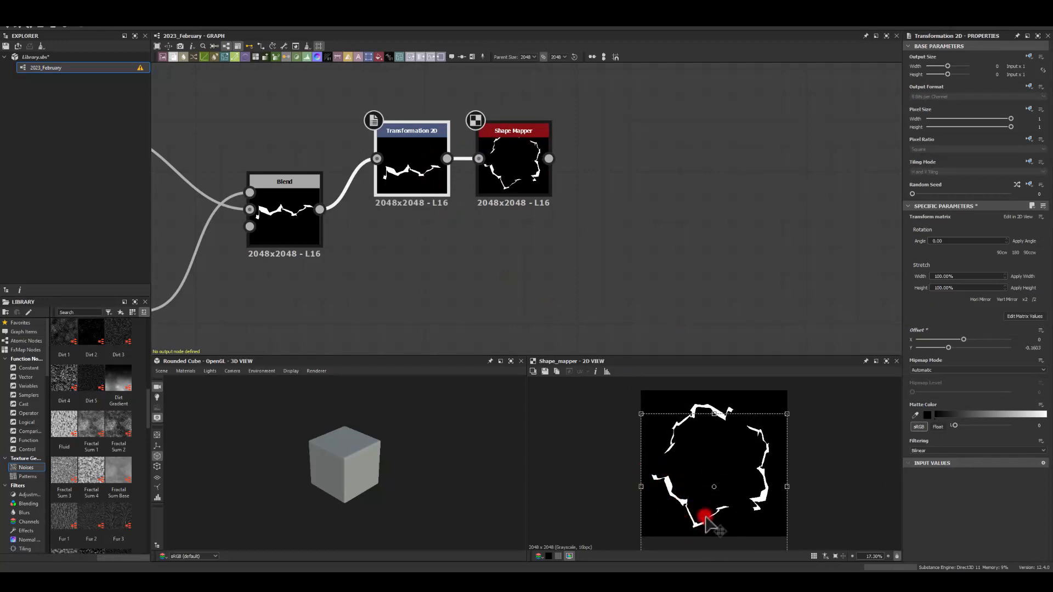
pyautogui.click(497, 134)
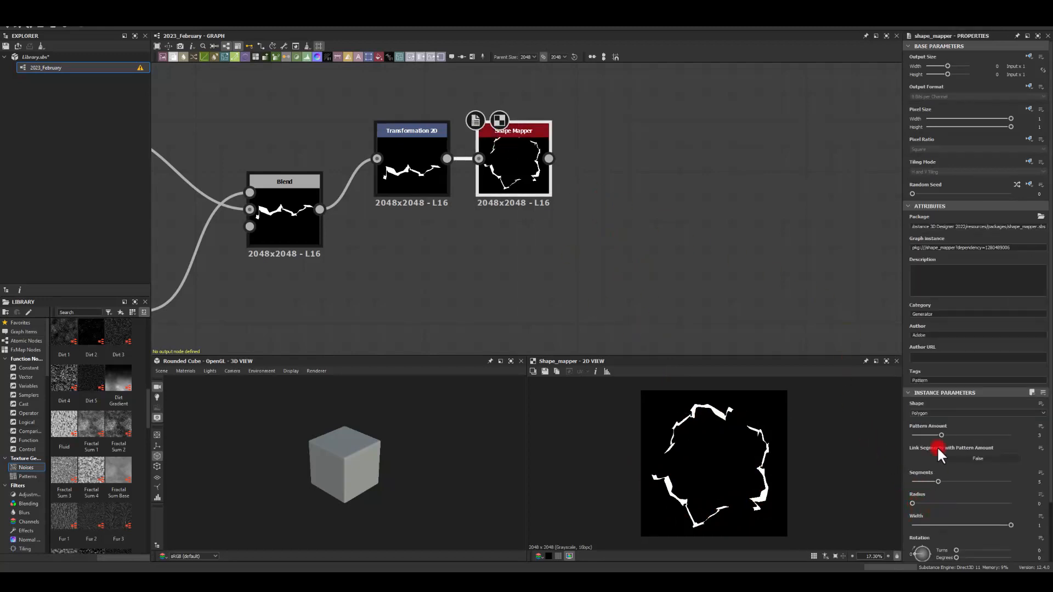
pyautogui.scroll(-1, 931, 512)
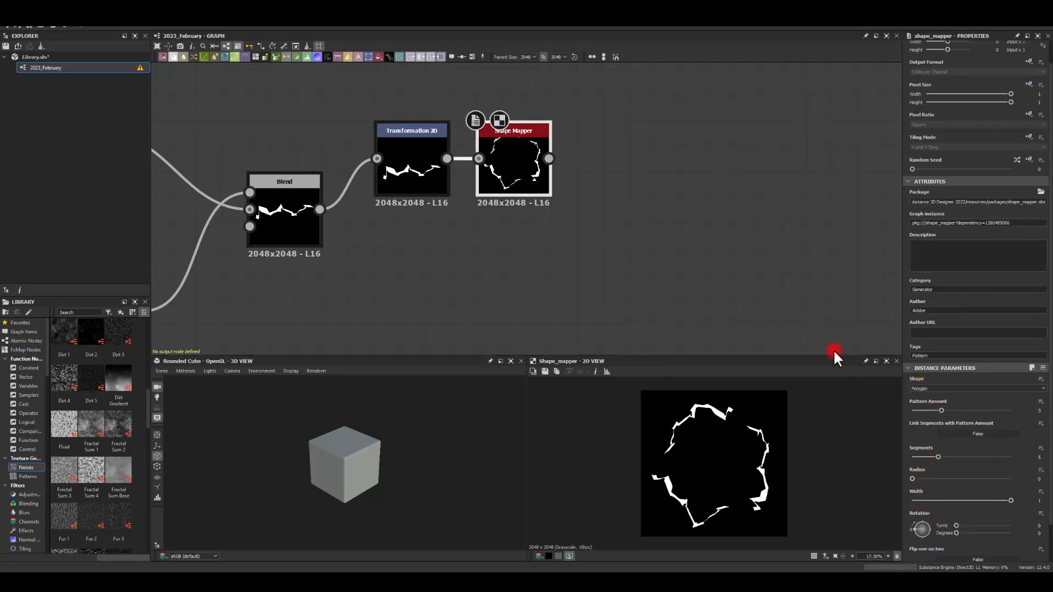
pyautogui.moveTo(628, 181); pyautogui.dragTo(458, 188, button='middle')
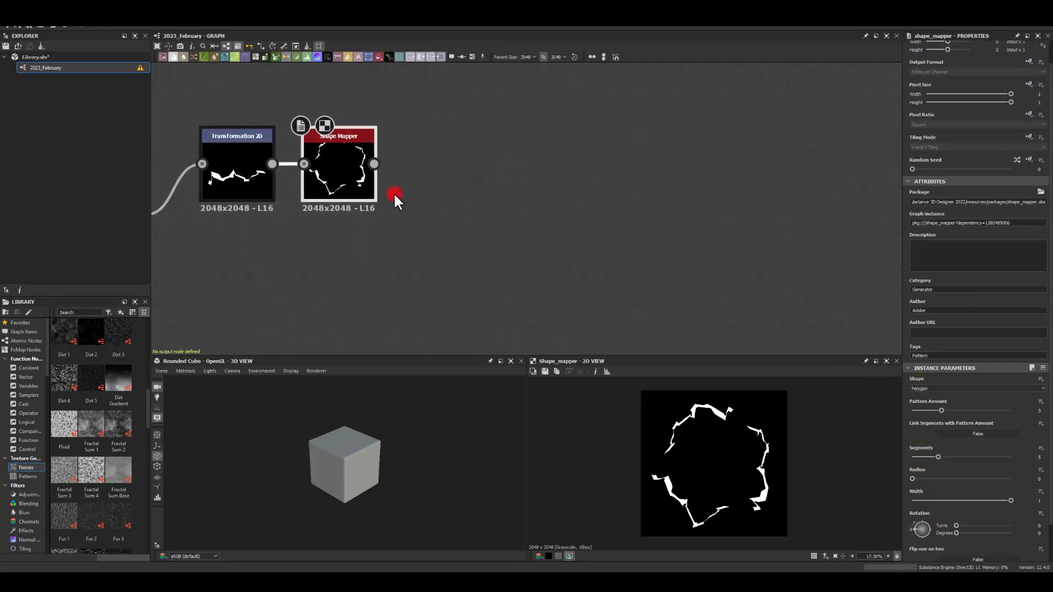
pyautogui.moveTo(524, 172); pyautogui.dragTo(454, 200, button='middle')
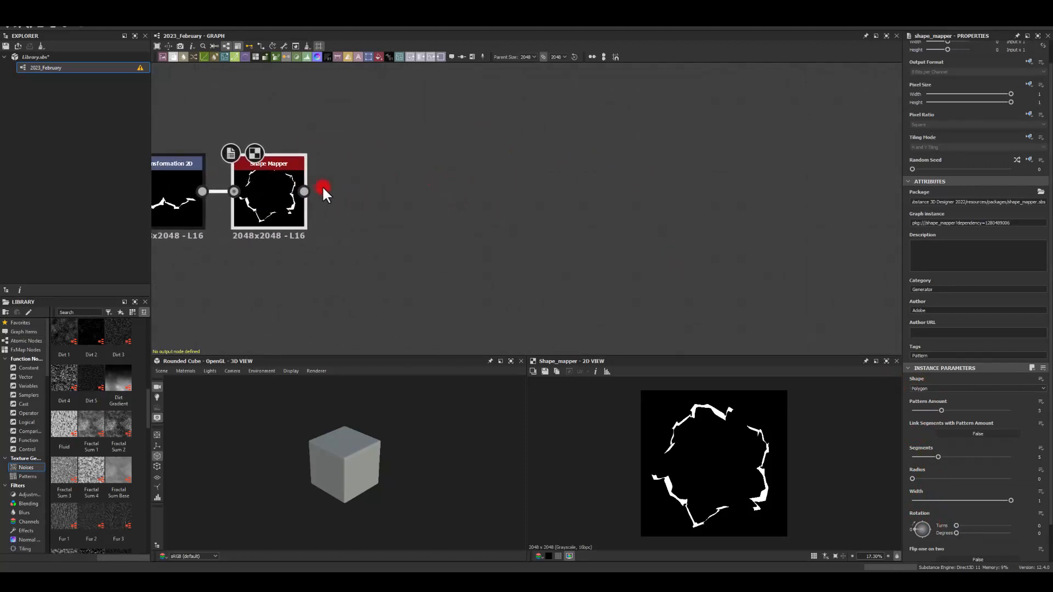
pyautogui.moveTo(305, 191); pyautogui.dragTo(398, 205)
pyautogui.write('grad')
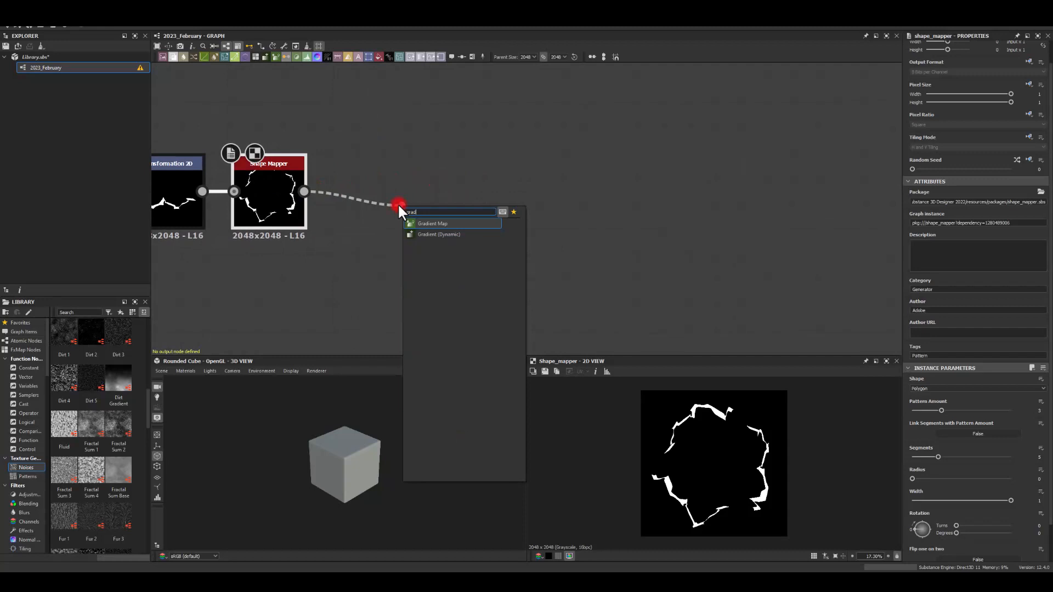
pyautogui.press('Return')
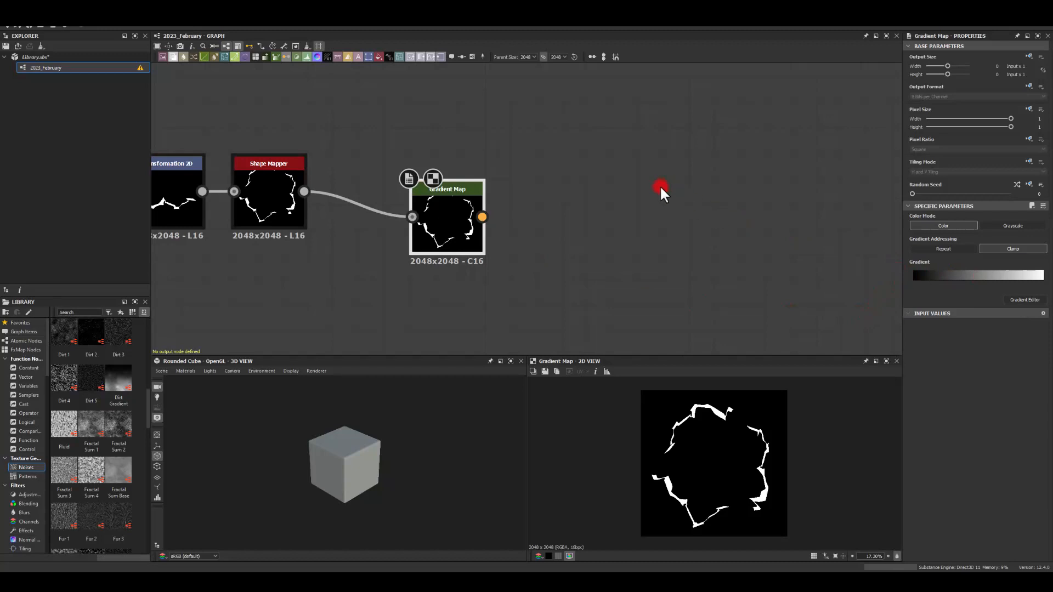
pyautogui.moveTo(442, 219); pyautogui.dragTo(544, 219)
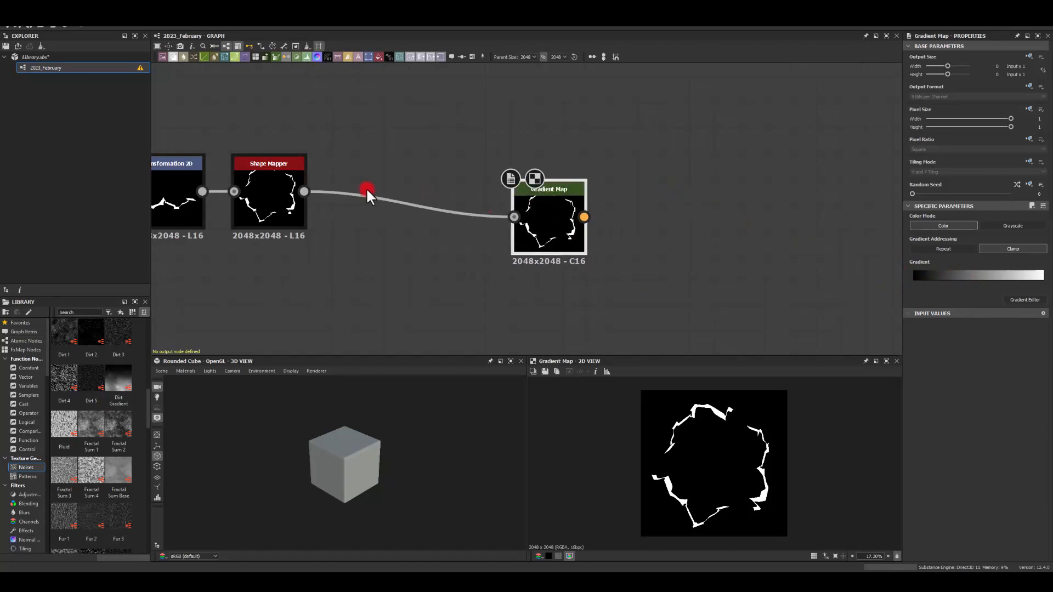
pyautogui.press('Delete')
# Step: Add a Warp node fed by the Shape Mapper's output
pyautogui.moveTo(295, 186); pyautogui.dragTo(443, 199)
pyautogui.write('warp')
pyautogui.press('Return')
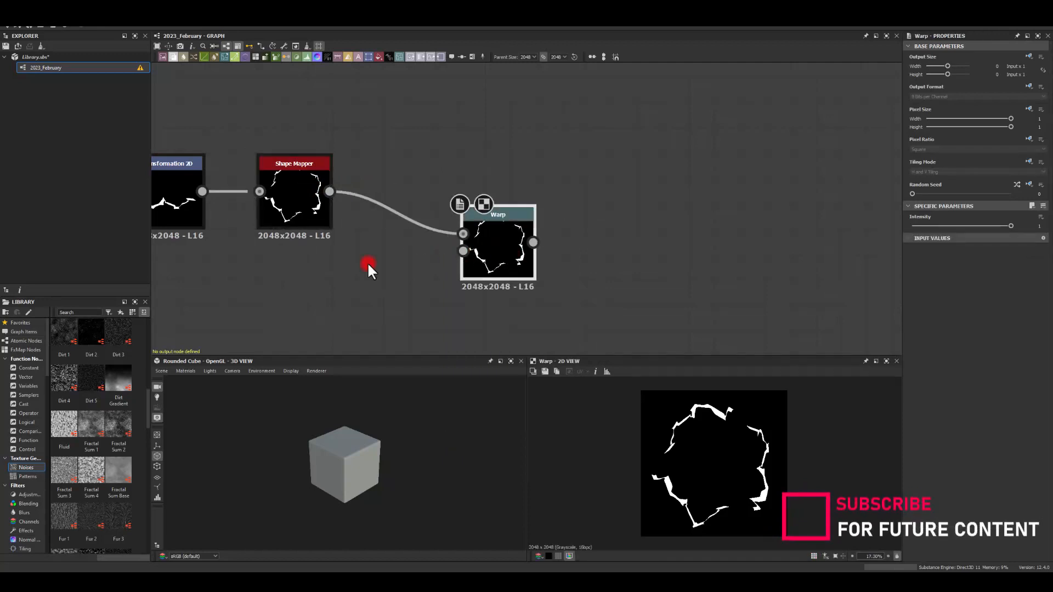
# Step: Add a Cells 1 noise below the Shape Mapper and set its scale to 8
pyautogui.moveTo(447, 252); pyautogui.dragTo(477, 207, button='middle')
pyautogui.click(278, 260)
pyautogui.press('space')
pyautogui.write('cell')
pyautogui.press('Return')
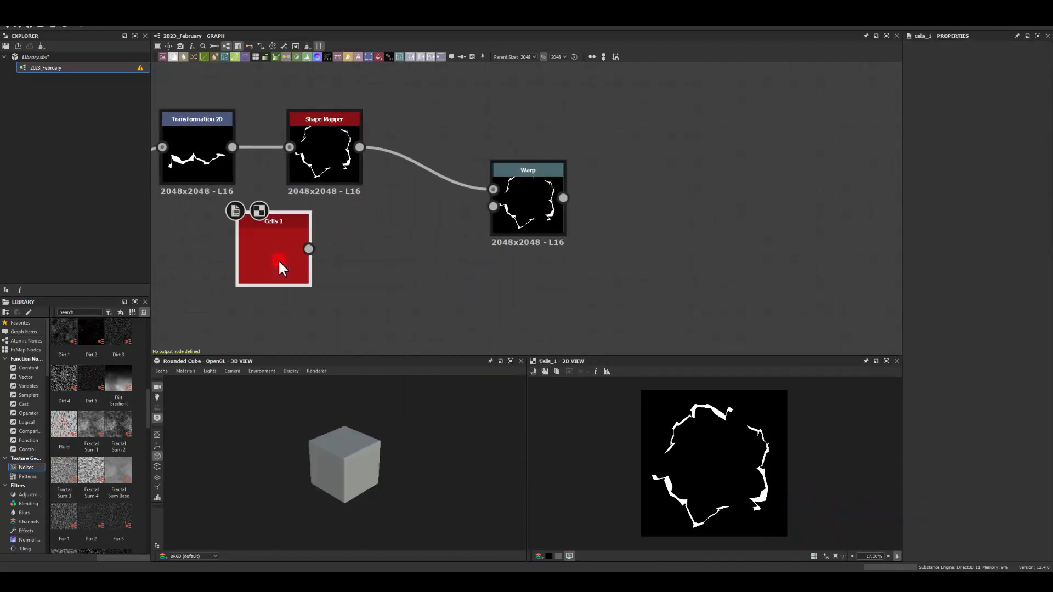
pyautogui.moveTo(910, 409); pyautogui.dragTo(915, 408)
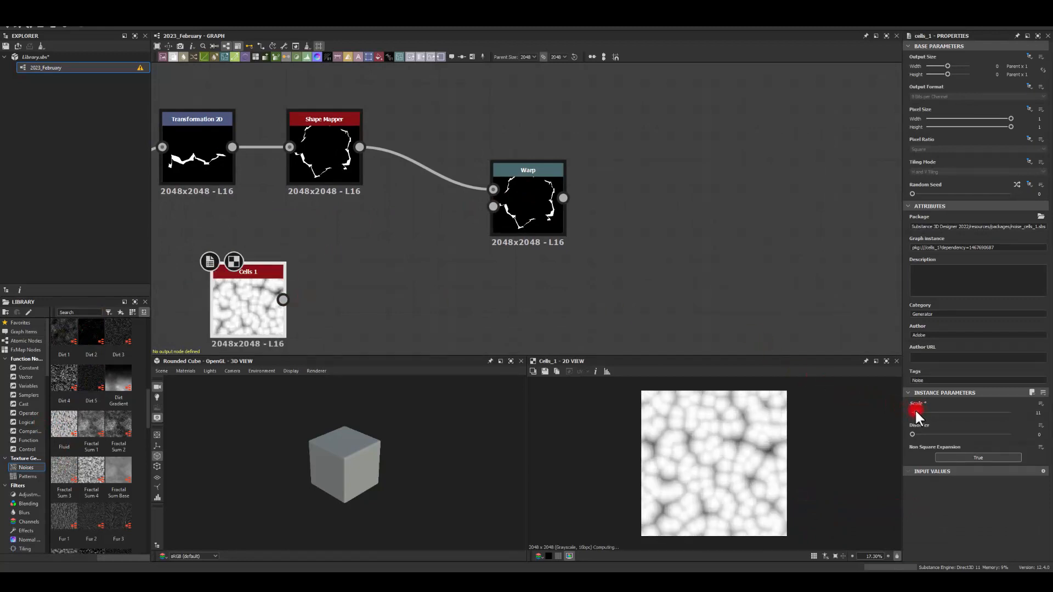
# Step: Add a Blur HQ Grayscale after Cells 1 and connect it to the Warp's gradient input
pyautogui.moveTo(282, 299); pyautogui.dragTo(333, 302)
pyautogui.write('histogram')
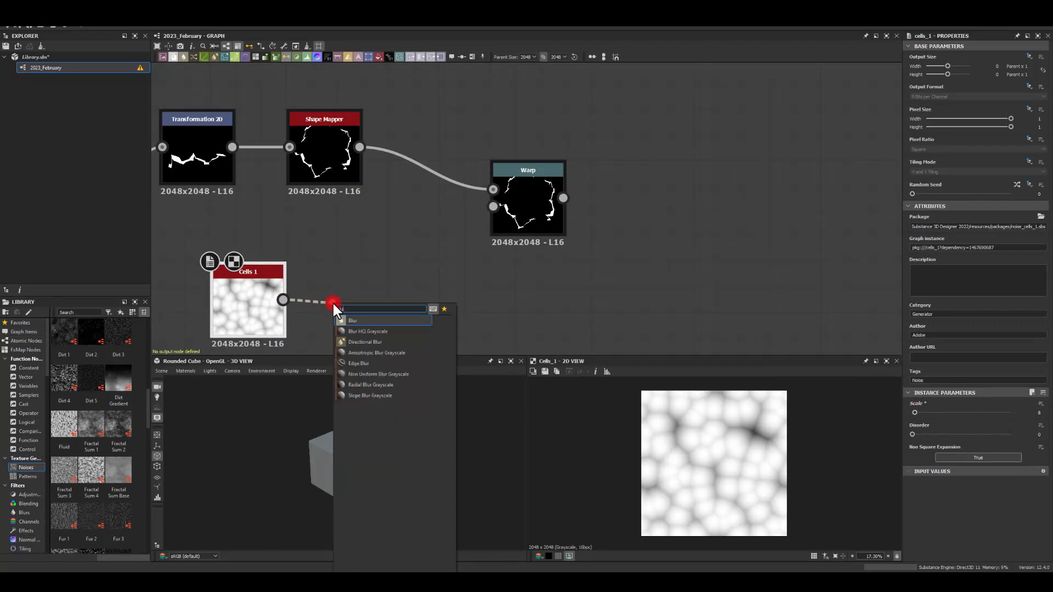
pyautogui.click(364, 331)
pyautogui.moveTo(400, 292); pyautogui.dragTo(494, 207)
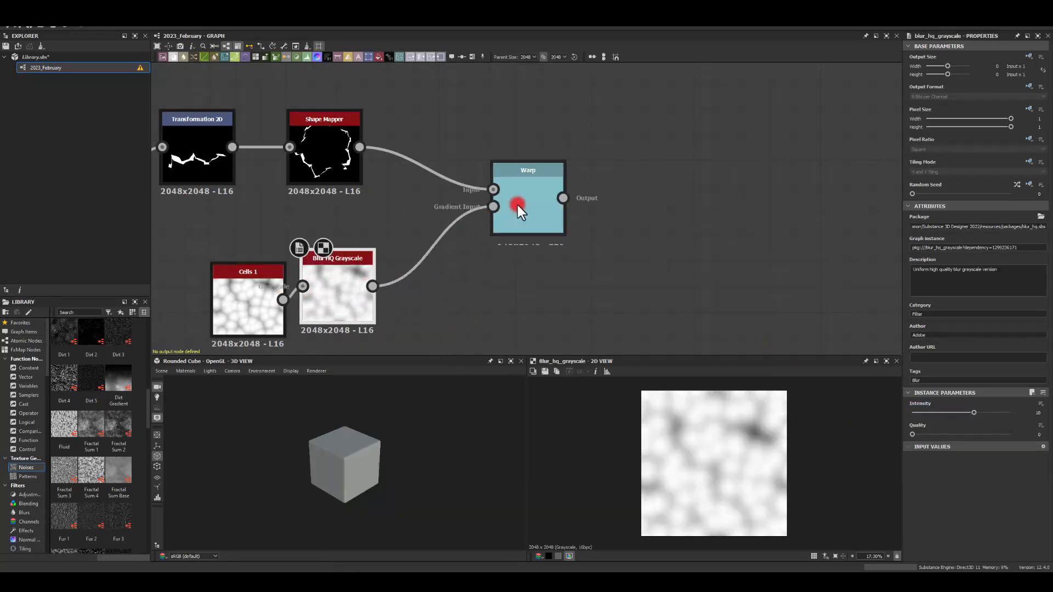
pyautogui.click(517, 203)
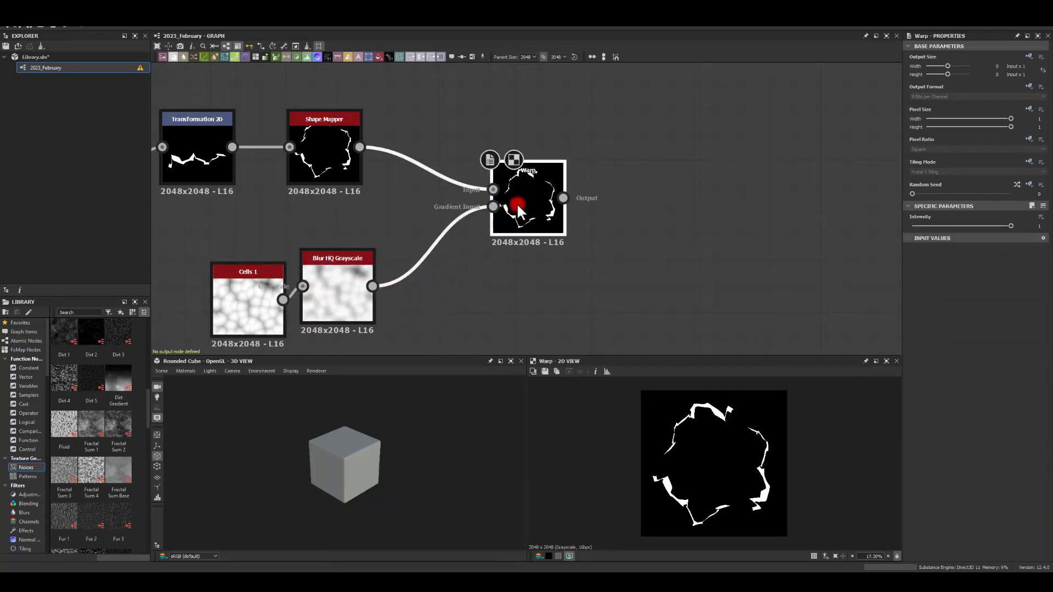
# Step: Try Warp intensities of 5 and about 3.03
pyautogui.doubleClick(1038, 226)
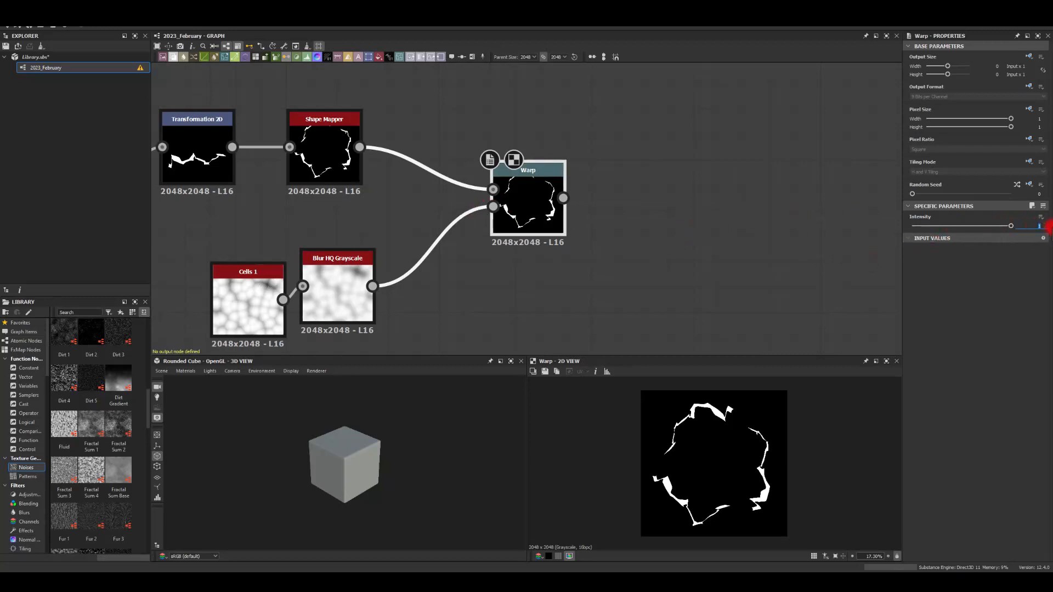
pyautogui.write('5')
pyautogui.press('Return')
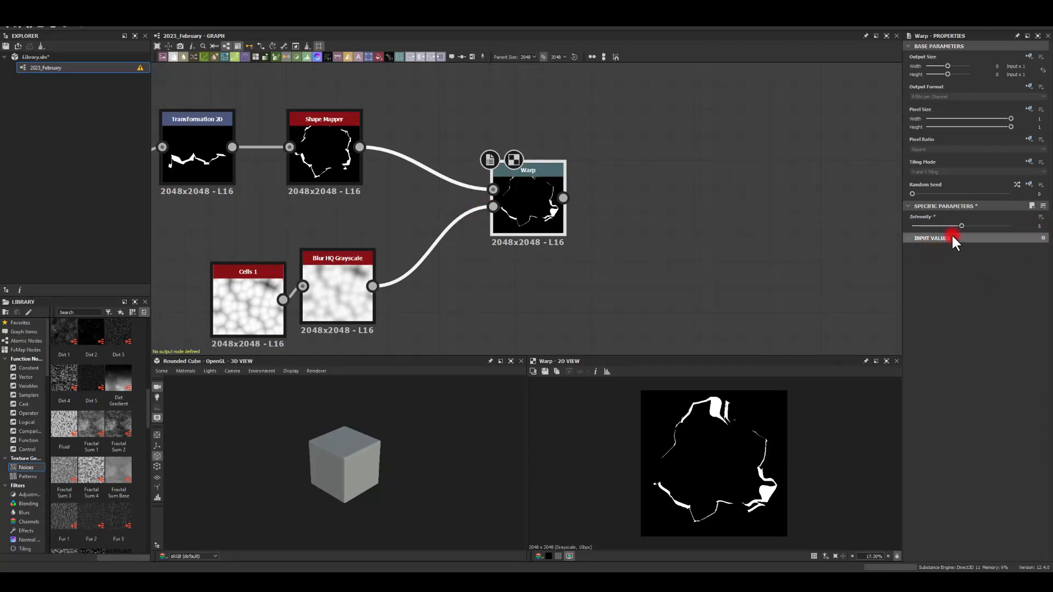
pyautogui.moveTo(962, 223)
pyautogui.mouseDown()
pyautogui.moveTo(886, 222)
pyautogui.moveTo(942, 223)
pyautogui.mouseUp()
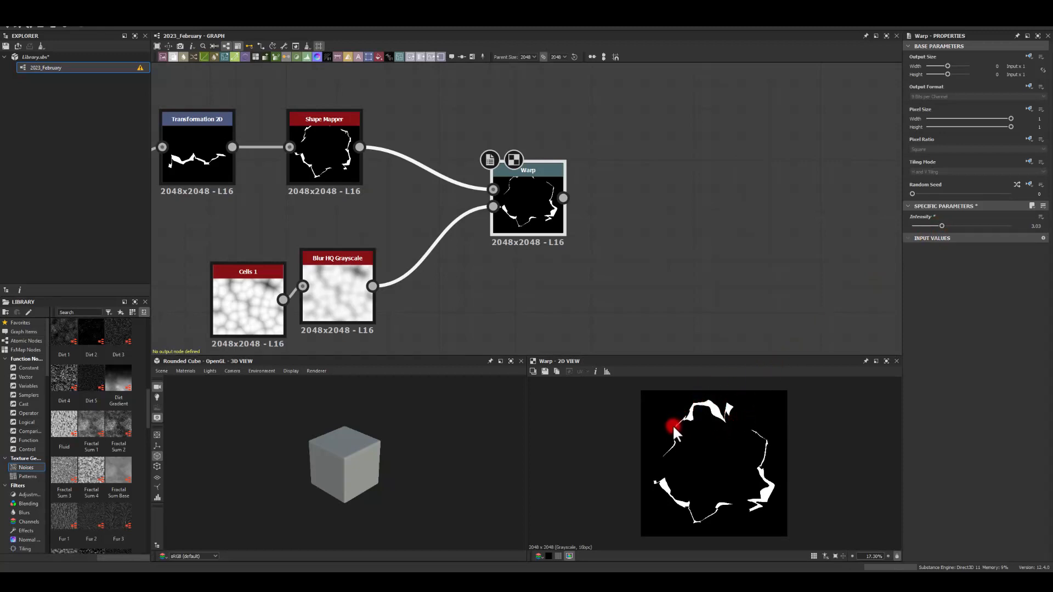
# Step: Line up the Blur HQ Grayscale with Cells 1 and lower its blur intensity
pyautogui.moveTo(348, 301); pyautogui.dragTo(364, 315)
pyautogui.moveTo(960, 410)
pyautogui.mouseDown()
pyautogui.moveTo(876, 410)
pyautogui.moveTo(942, 404)
pyautogui.mouseUp()
pyautogui.click(545, 203)
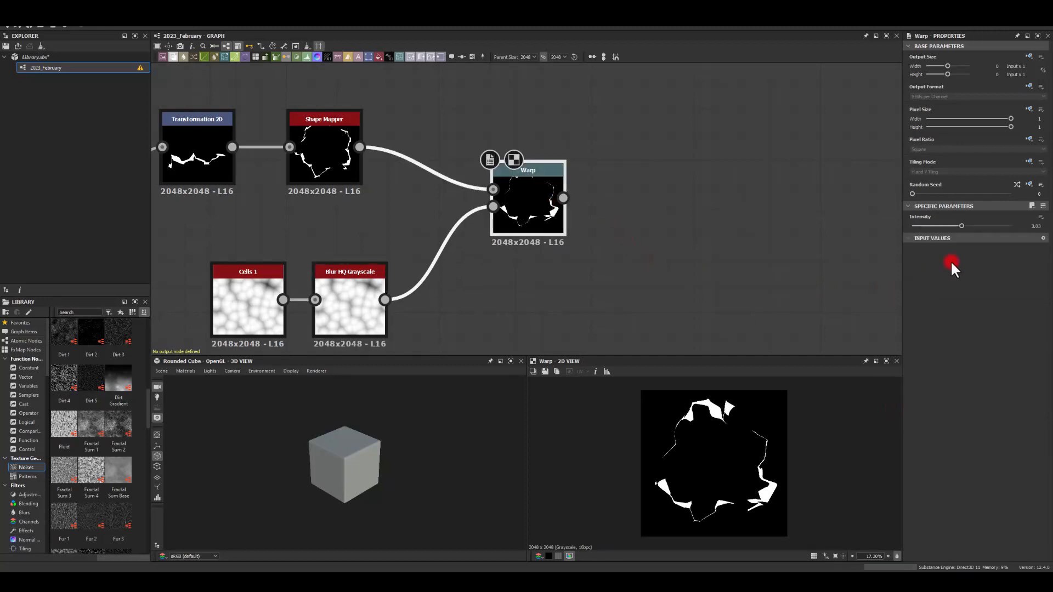
# Step: Set the Warp's intensity to 0.6
pyautogui.moveTo(963, 226); pyautogui.dragTo(921, 226)
pyautogui.doubleClick(1036, 226)
pyautogui.press('BackSpace')
pyautogui.write('.6')
pyautogui.press('Return')
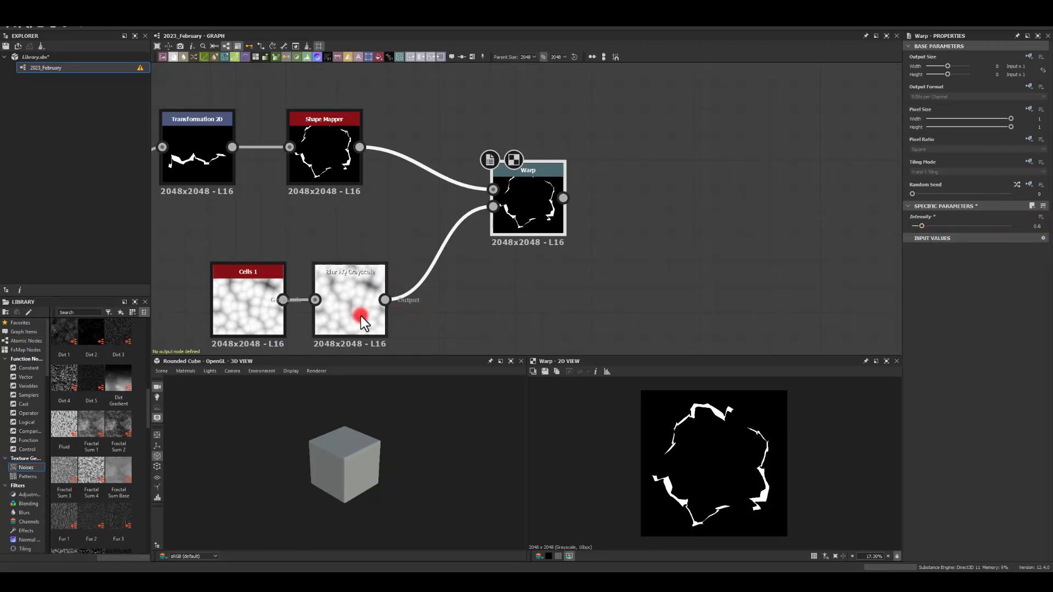
# Step: Set the disorder of Cells 1 to about 0.33 and reposition the Warp node
pyautogui.click(227, 294)
pyautogui.moveTo(914, 433); pyautogui.dragTo(945, 419)
pyautogui.moveTo(616, 238); pyautogui.dragTo(445, 251, button='middle')
pyautogui.moveTo(356, 222); pyautogui.dragTo(330, 237)
pyautogui.moveTo(430, 199); pyautogui.dragTo(384, 202, button='middle')
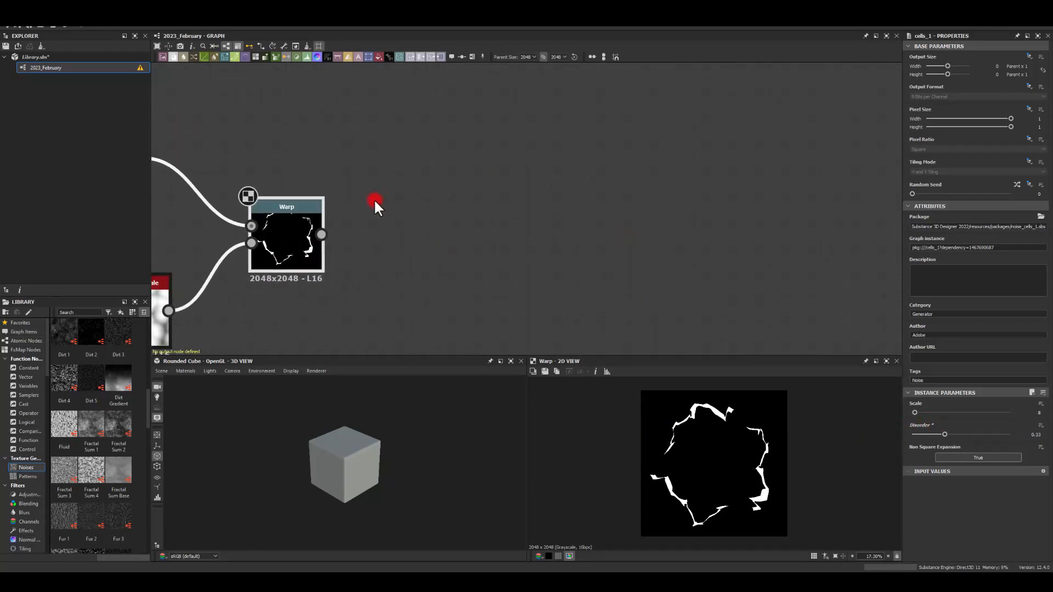
# Step: Add a Bevel after the Warp and set its distance to about -0.08
pyautogui.moveTo(318, 229); pyautogui.dragTo(442, 242)
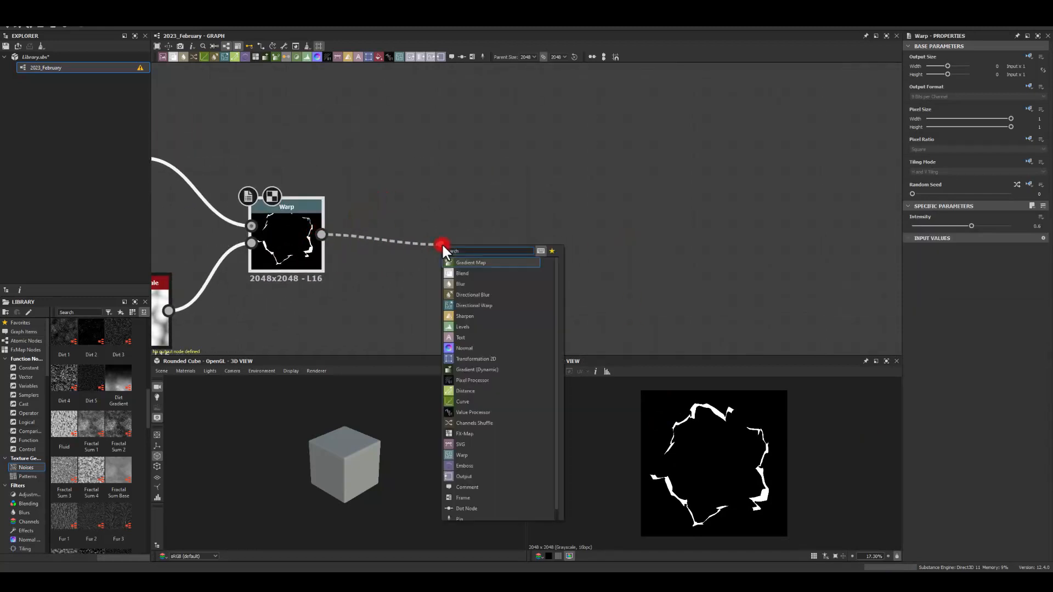
pyautogui.press('Return')
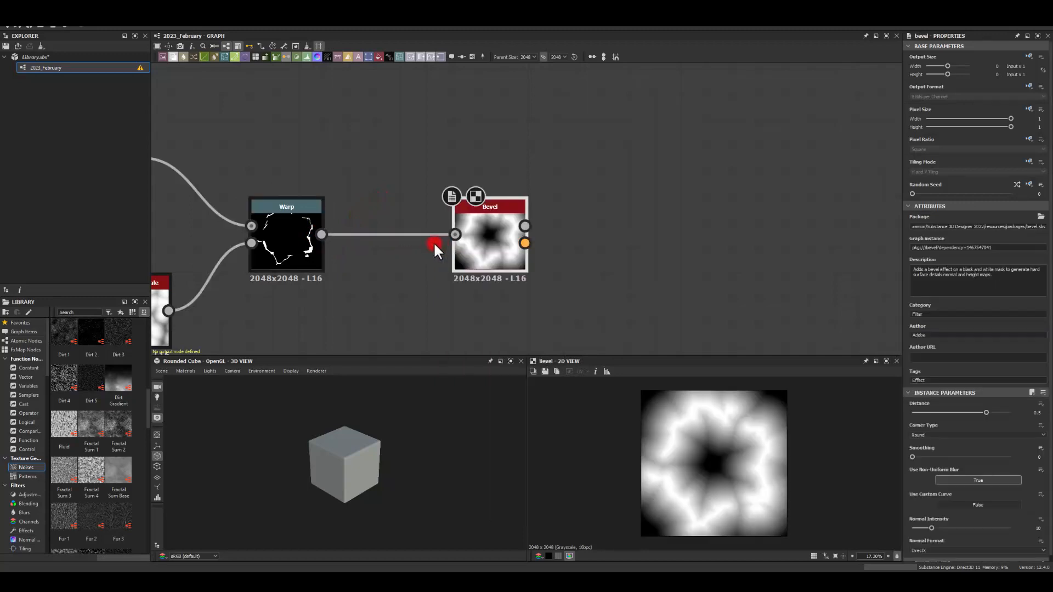
pyautogui.moveTo(988, 414); pyautogui.dragTo(958, 415)
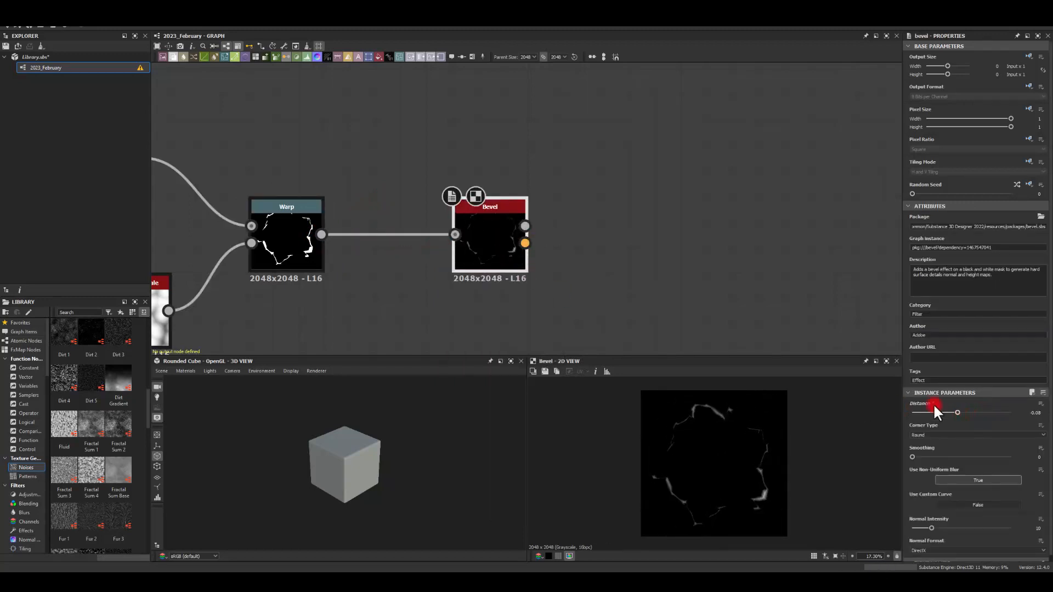
# Step: Add a Histogram Scan on the Bevel's height output with position about 0.78 and contrast about 0.8, placed close to the Bevel
pyautogui.moveTo(525, 226); pyautogui.dragTo(581, 225)
pyautogui.write('scan')
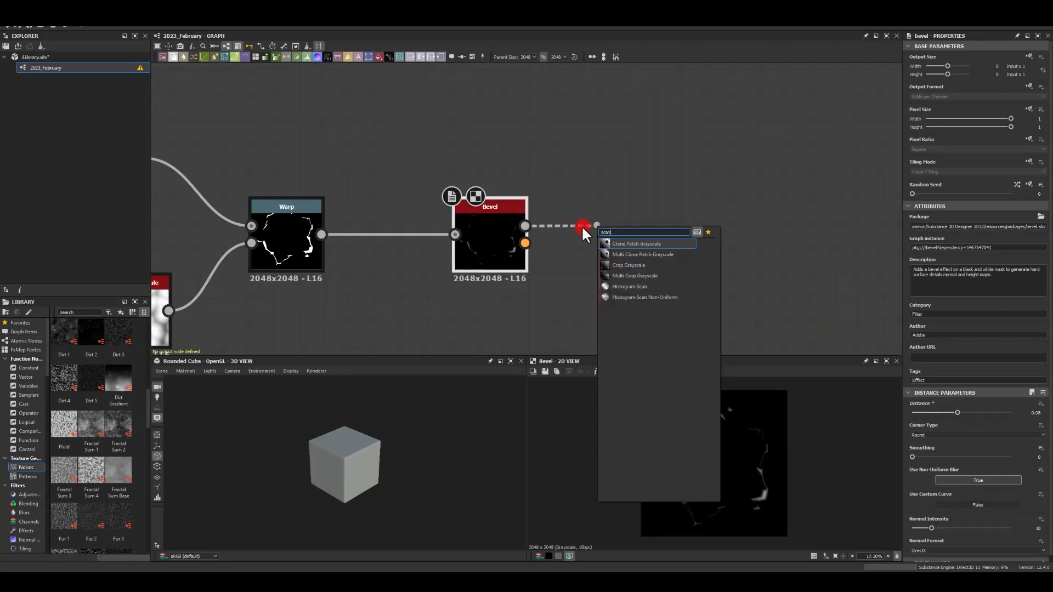
pyautogui.click(603, 285)
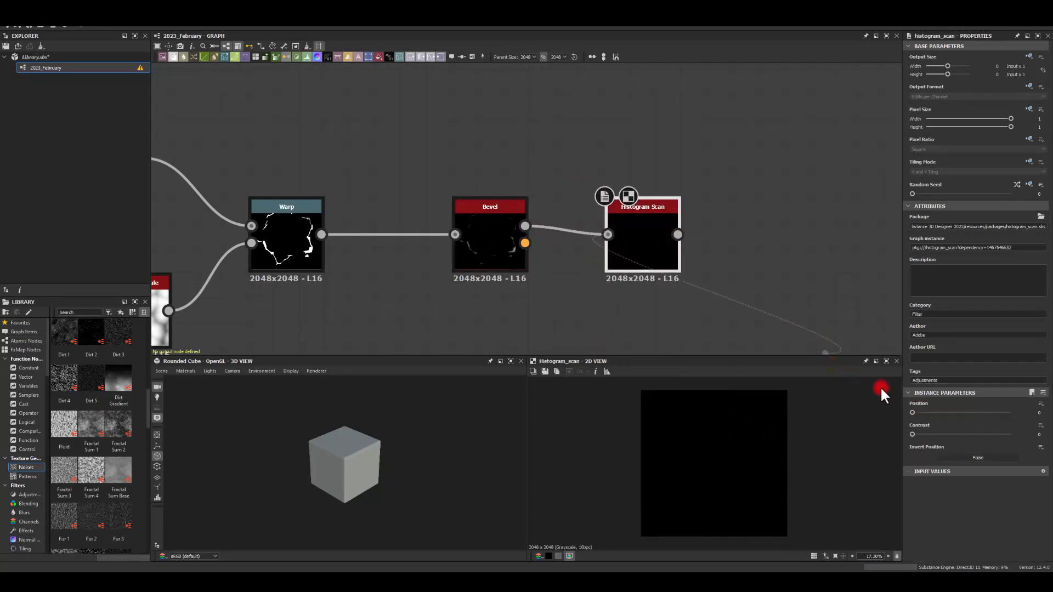
pyautogui.moveTo(907, 412); pyautogui.dragTo(989, 413)
pyautogui.moveTo(912, 434); pyautogui.dragTo(983, 434)
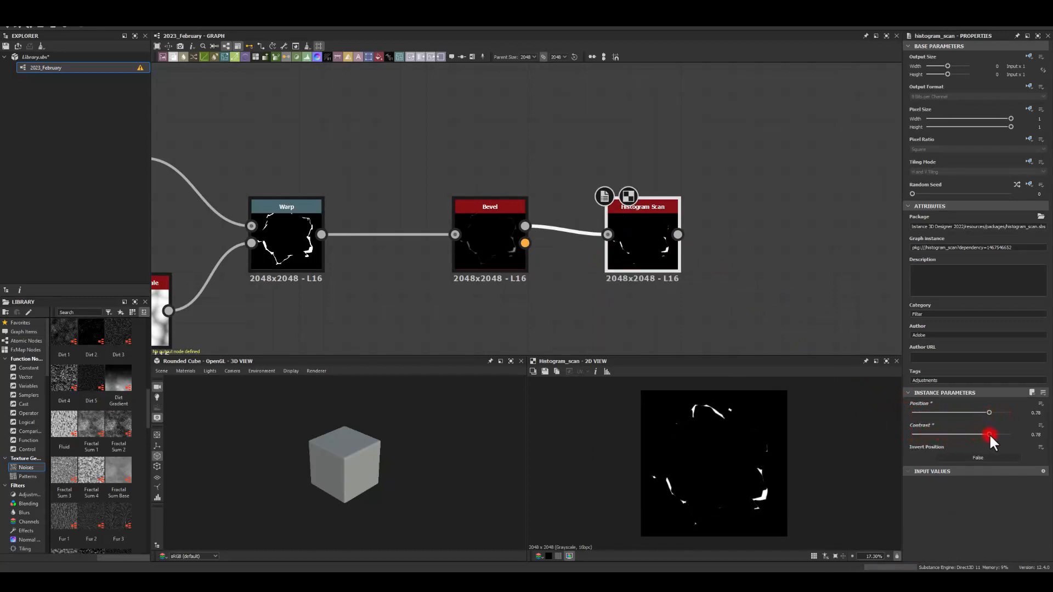
pyautogui.moveTo(647, 228); pyautogui.dragTo(610, 231)
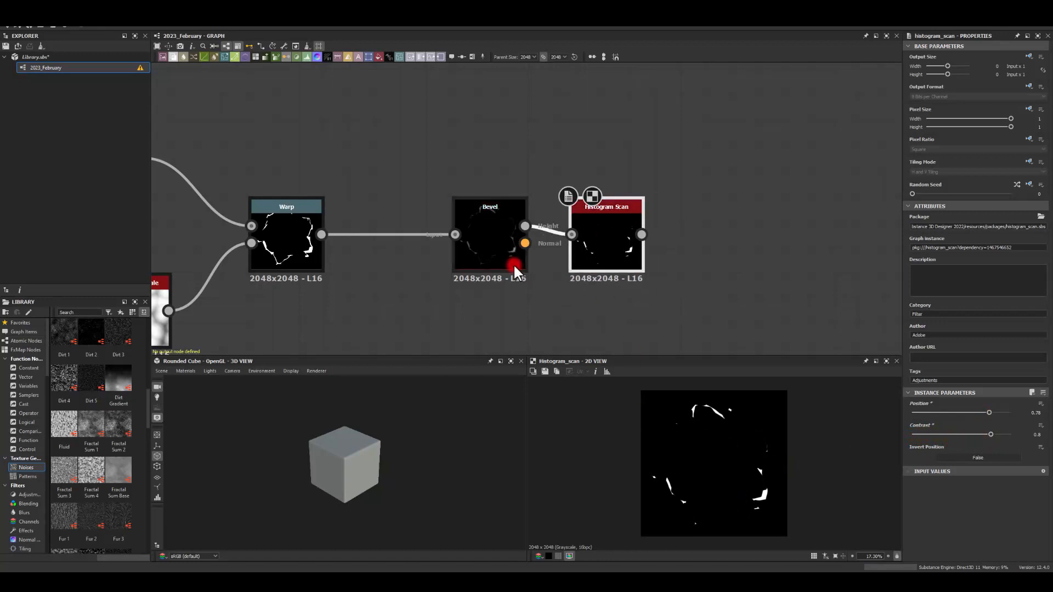
# Step: Branch a Blur HQ Grayscale off the Warp's output and place it below the Bevel
pyautogui.moveTo(511, 265); pyautogui.dragTo(494, 209, button='middle')
pyautogui.moveTo(306, 178); pyautogui.dragTo(429, 254)
pyautogui.write('blur')
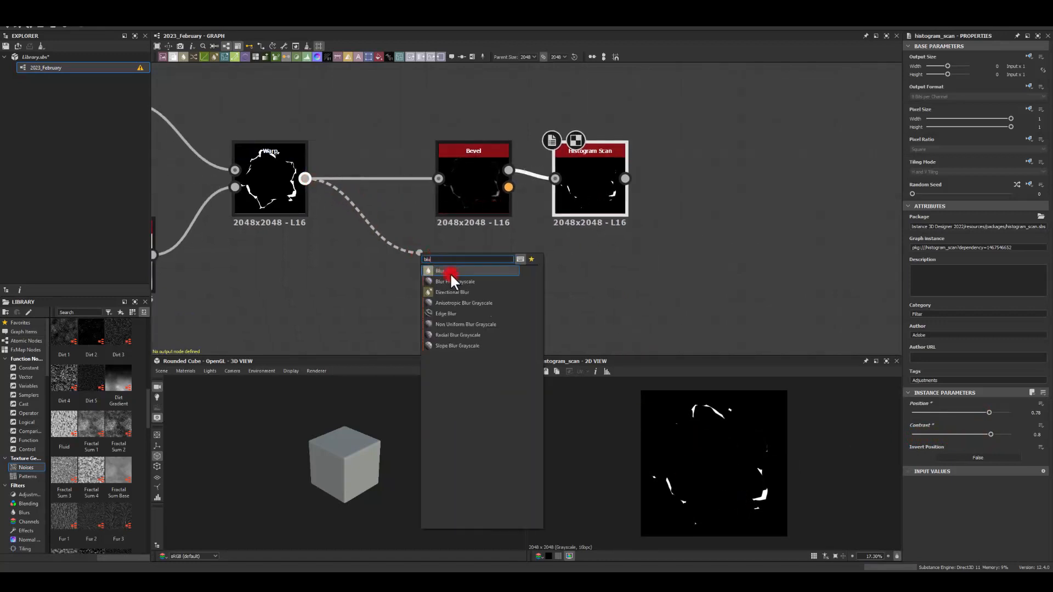
pyautogui.click(449, 282)
pyautogui.moveTo(468, 277); pyautogui.dragTo(483, 303)
# Step: Blend the Histogram Scan as foreground over the blurred Warp as background, using the Add (Linear Dodge) mode
pyautogui.moveTo(598, 245); pyautogui.dragTo(508, 180, button='middle')
pyautogui.moveTo(423, 242); pyautogui.dragTo(581, 211)
pyautogui.click(603, 241)
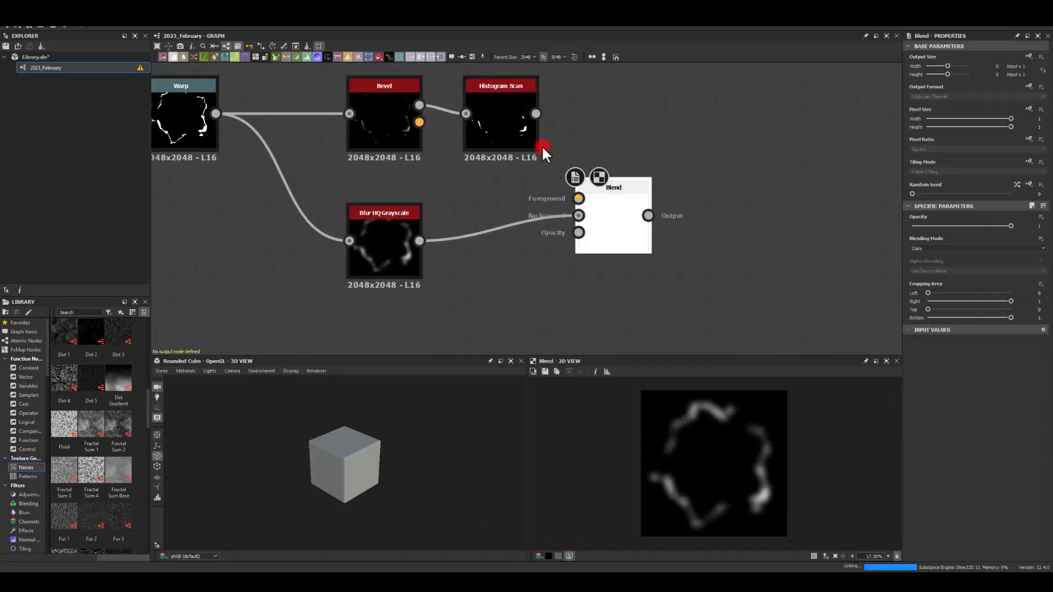
pyautogui.moveTo(536, 114); pyautogui.dragTo(623, 212)
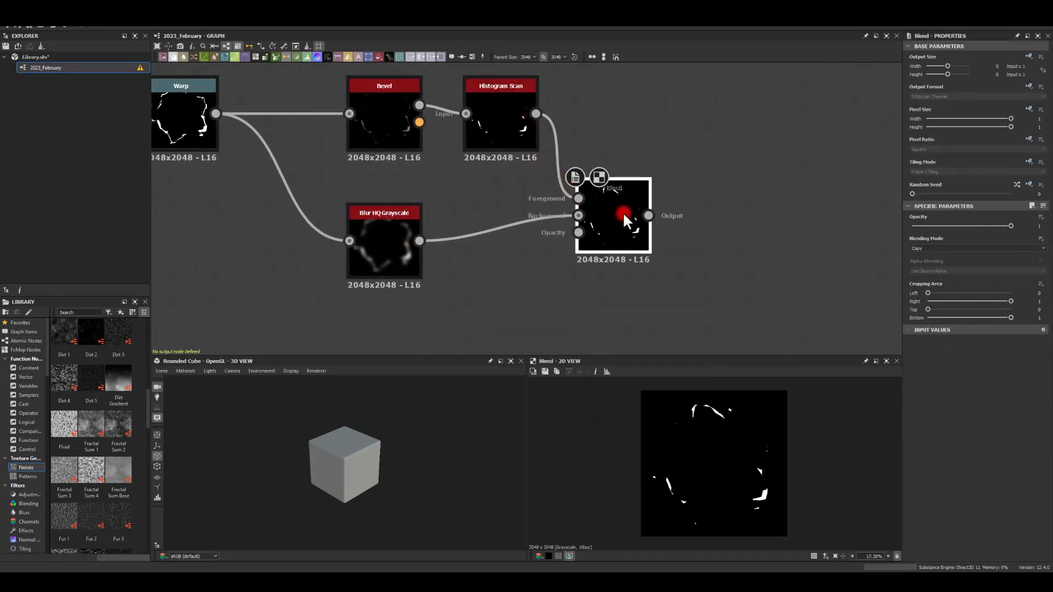
pyautogui.click(919, 248)
pyautogui.click(918, 261)
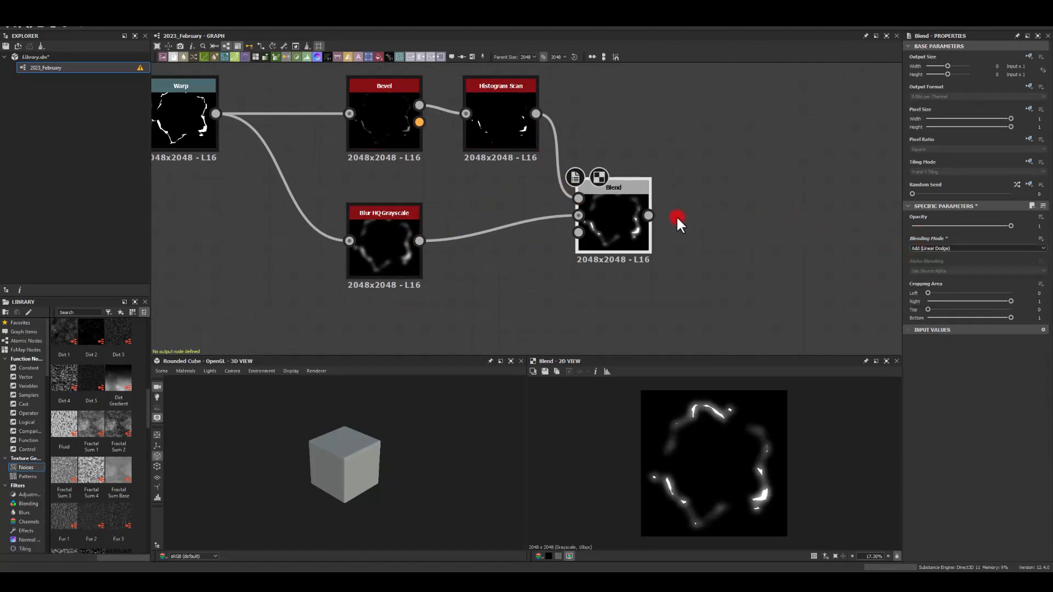
# Step: Add a second Blend with the Warp's output as foreground over the first Blend as background
pyautogui.moveTo(623, 205); pyautogui.dragTo(661, 179)
pyautogui.moveTo(400, 230); pyautogui.dragTo(390, 268)
pyautogui.moveTo(216, 114); pyautogui.dragTo(729, 292)
pyautogui.write('blend')
pyautogui.click(677, 312)
pyautogui.moveTo(686, 191); pyautogui.dragTo(771, 252)
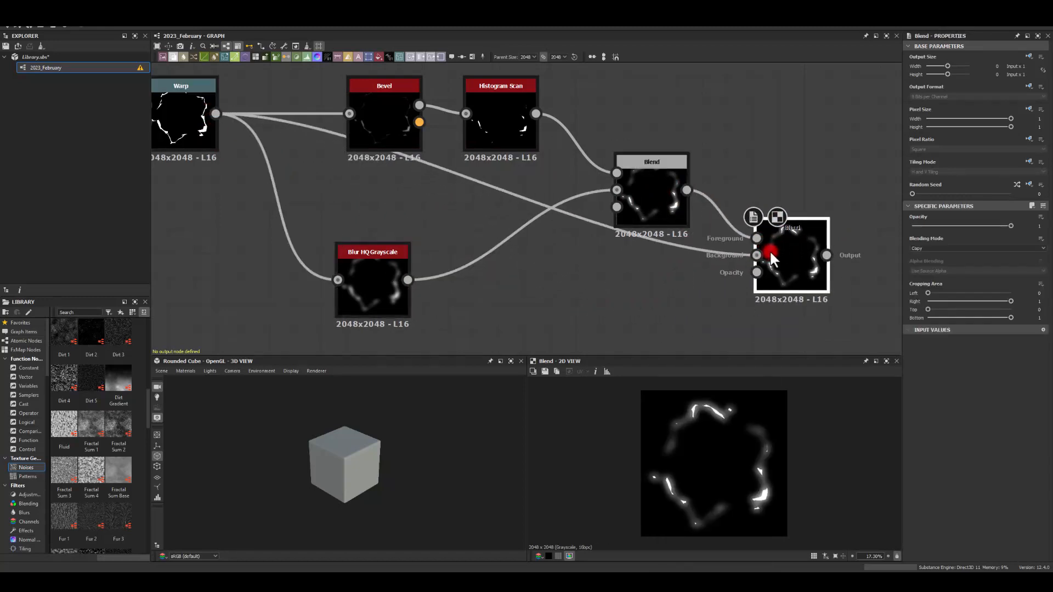
pyautogui.moveTo(215, 114); pyautogui.dragTo(758, 255)
pyautogui.moveTo(686, 191); pyautogui.dragTo(758, 255)
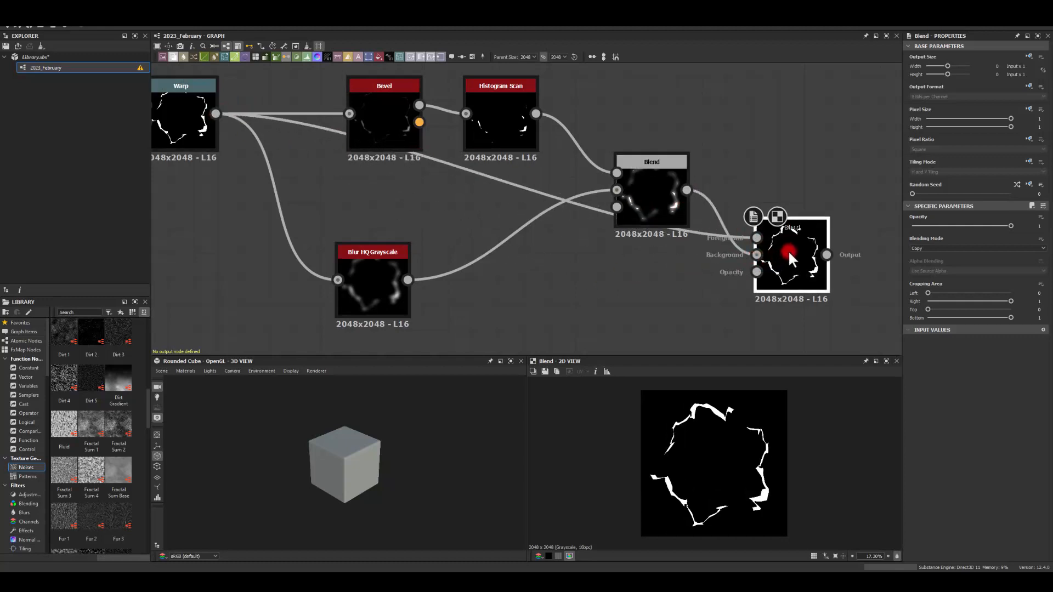
# Step: Lower the second Blend's opacity to about 0.31, keeping the Copy mode, and inspect the lightning up close
pyautogui.click(939, 248)
pyautogui.click(937, 247)
pyautogui.moveTo(995, 221); pyautogui.dragTo(942, 233)
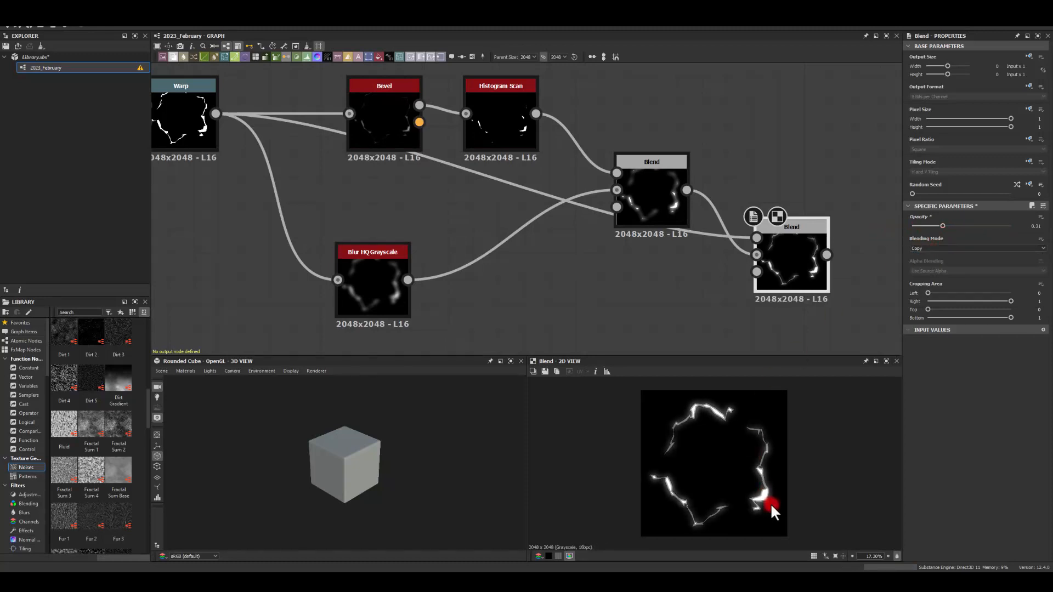
pyautogui.moveTo(700, 356); pyautogui.dragTo(705, 199)
pyautogui.scroll(5, 684, 350)
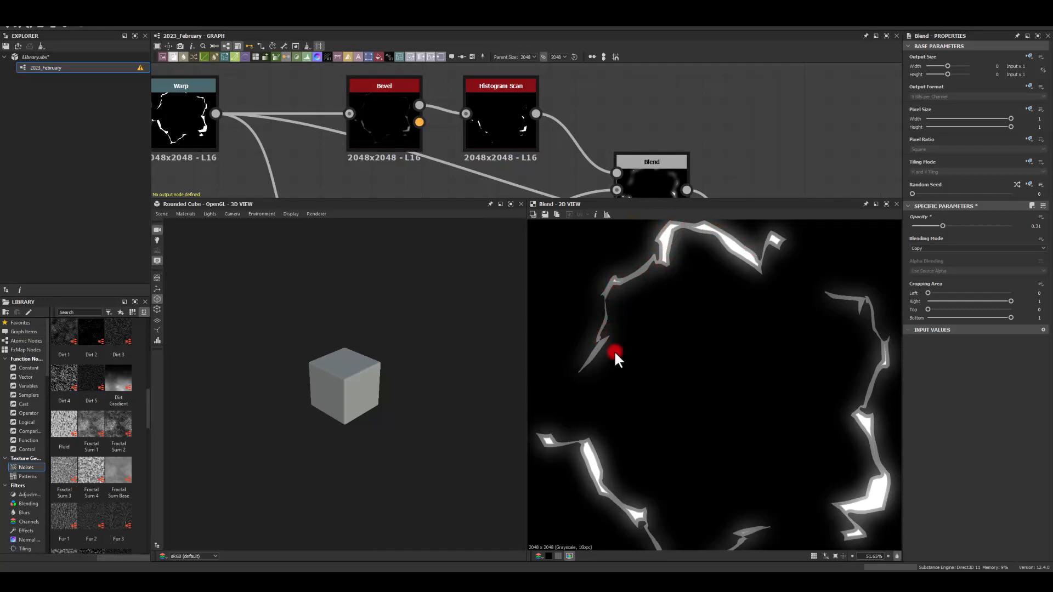
pyautogui.scroll(-4, 607, 302)
pyautogui.scroll(1, 678, 307)
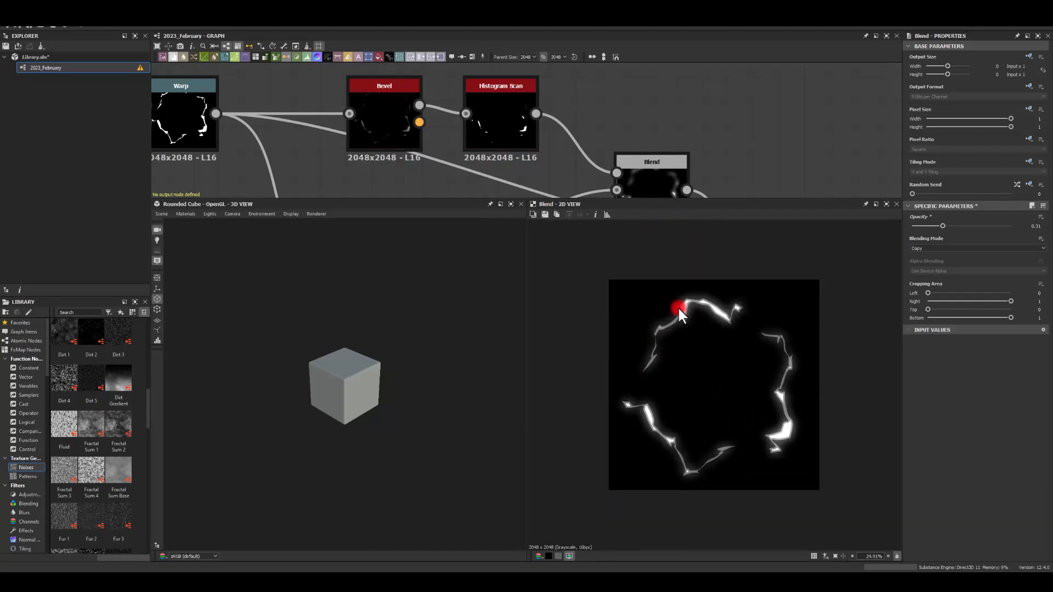
# Step: Add a Gradient Map after the second Blend
pyautogui.moveTo(750, 147); pyautogui.dragTo(598, 67, button='middle')
pyautogui.scroll(-2, 666, 112)
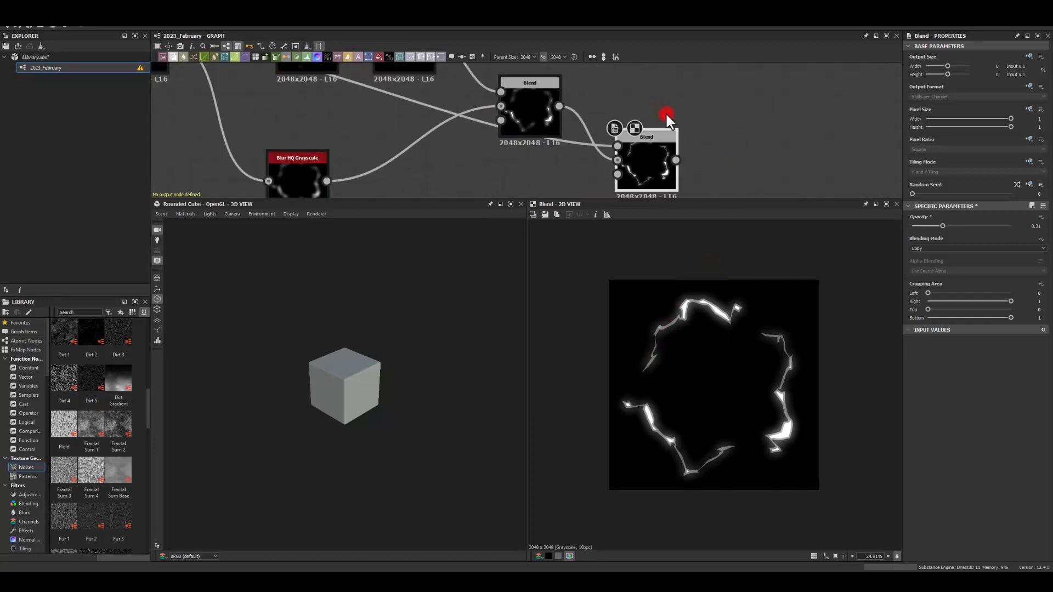
pyautogui.moveTo(611, 198); pyautogui.dragTo(623, 285)
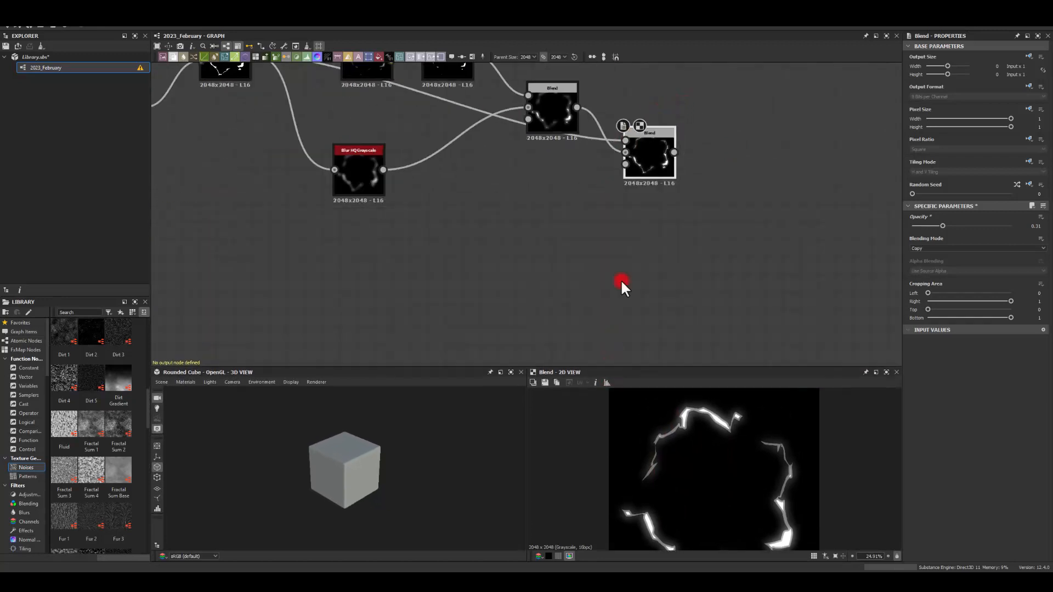
pyautogui.moveTo(653, 202); pyautogui.dragTo(483, 308, button='middle')
pyautogui.moveTo(503, 258); pyautogui.dragTo(575, 219)
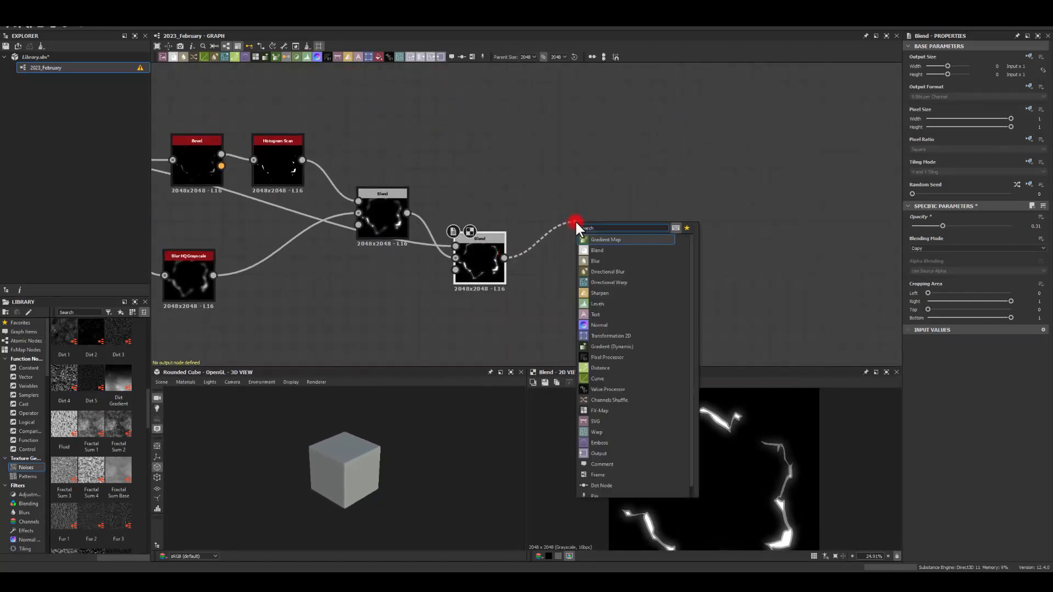
pyautogui.write('gradie')
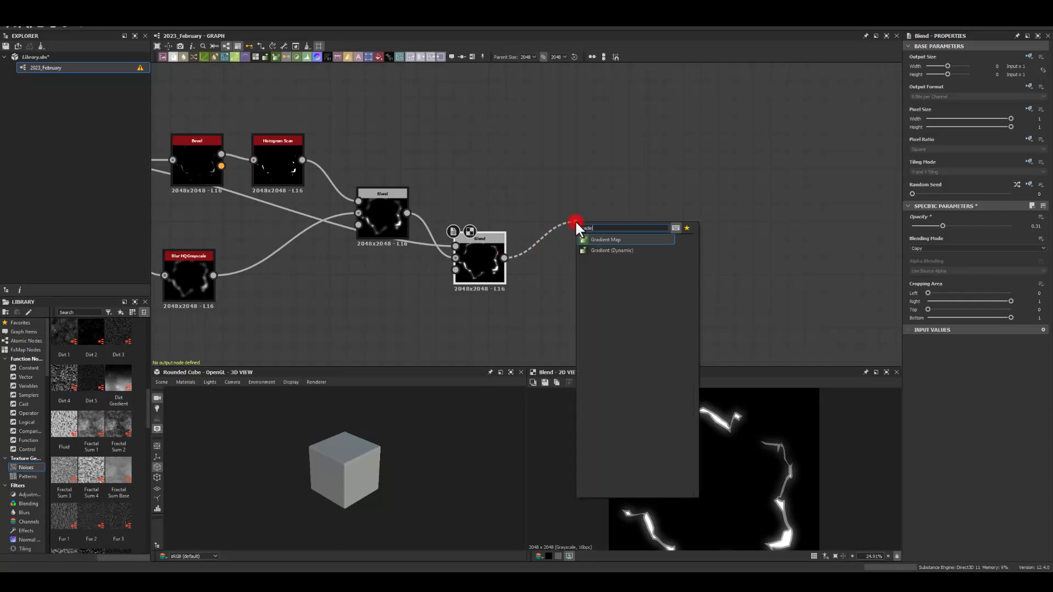
pyautogui.press('Return')
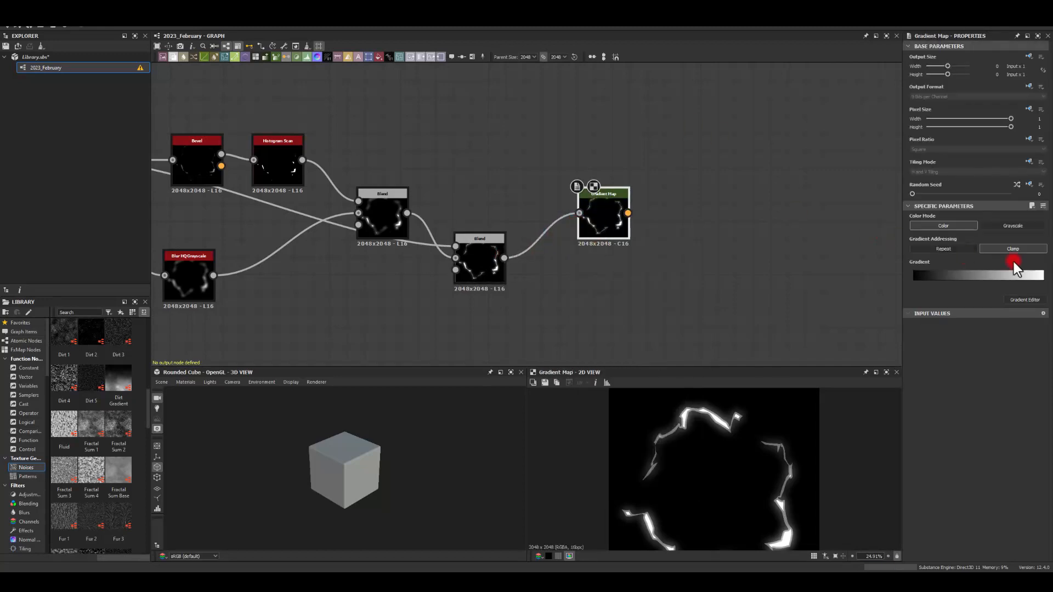
# Step: Give the Gradient Map an extra key near its bright end, coloured violet-blue #5b00ff
pyautogui.moveTo(1007, 281); pyautogui.dragTo(1024, 282)
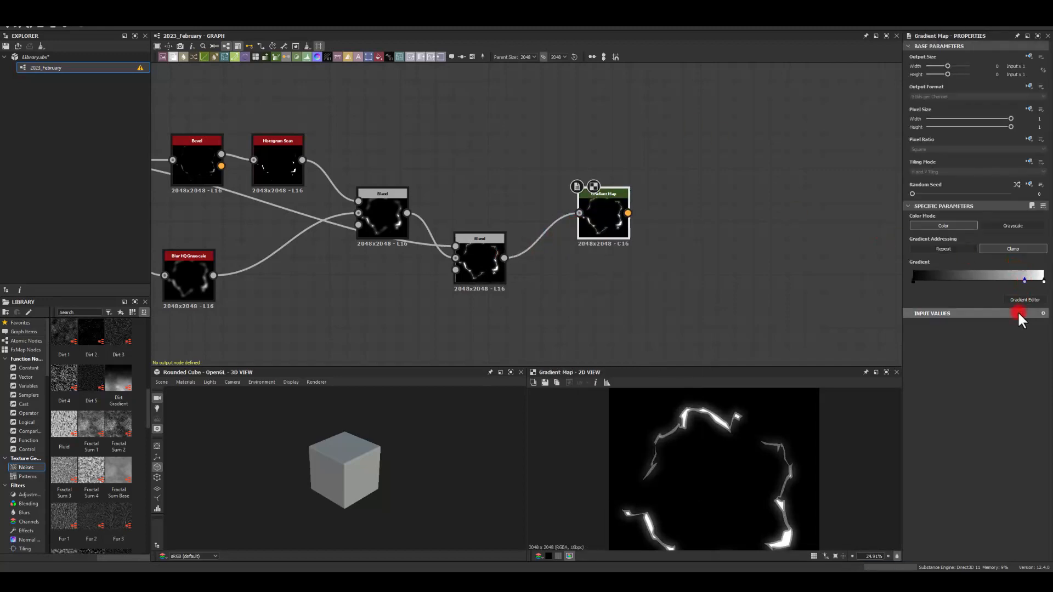
pyautogui.click(1025, 300)
pyautogui.moveTo(297, 182); pyautogui.dragTo(393, 149)
pyautogui.click(529, 170)
pyautogui.moveTo(447, 288); pyautogui.dragTo(467, 241)
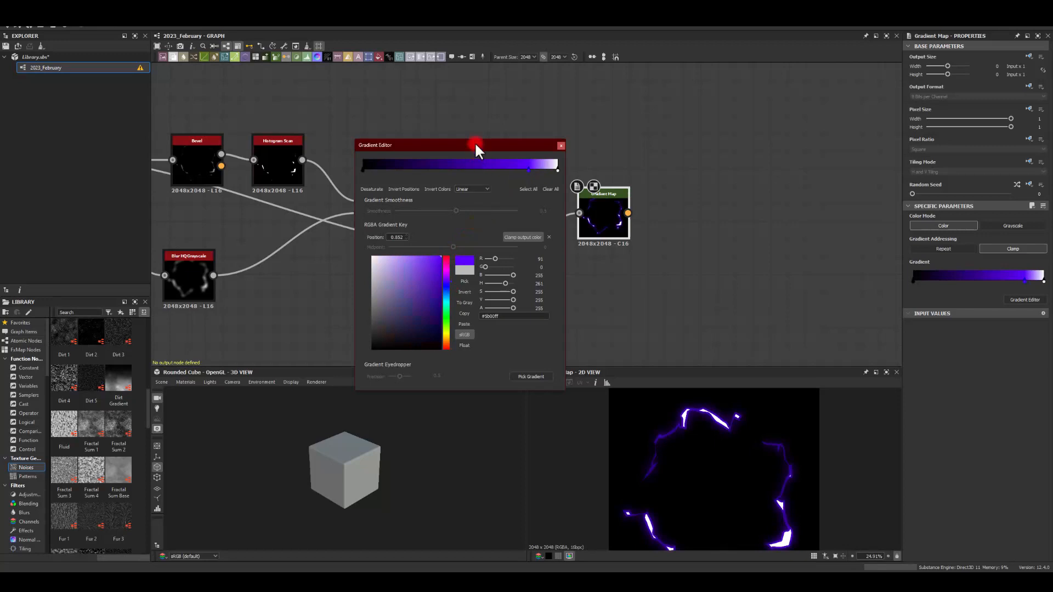
pyautogui.moveTo(475, 142); pyautogui.dragTo(784, 69)
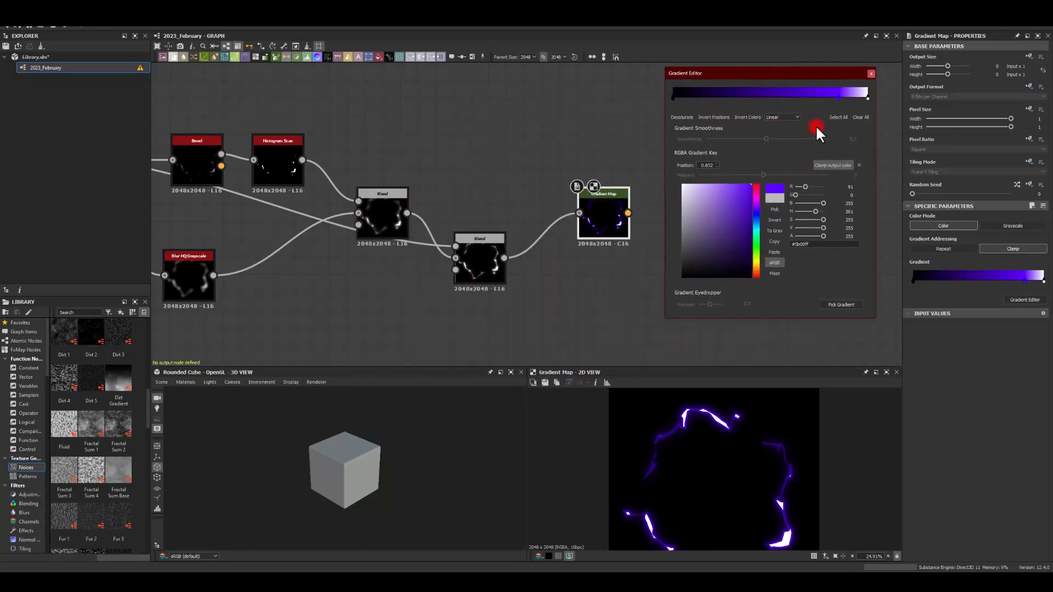
pyautogui.moveTo(836, 97); pyautogui.dragTo(877, 93)
pyautogui.click(871, 73)
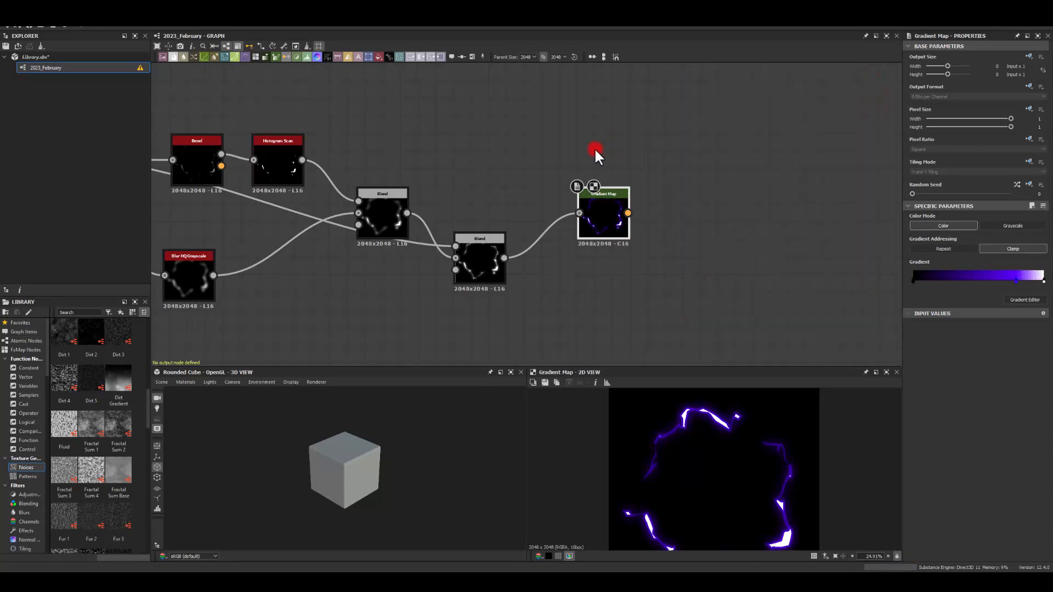
# Step: Insert a Blur HQ Grayscale between the second Blend and the Gradient Map, with intensity 1
pyautogui.moveTo(560, 148); pyautogui.dragTo(494, 125, button='middle')
pyautogui.moveTo(540, 170); pyautogui.dragTo(611, 181)
pyautogui.moveTo(438, 235); pyautogui.dragTo(475, 198)
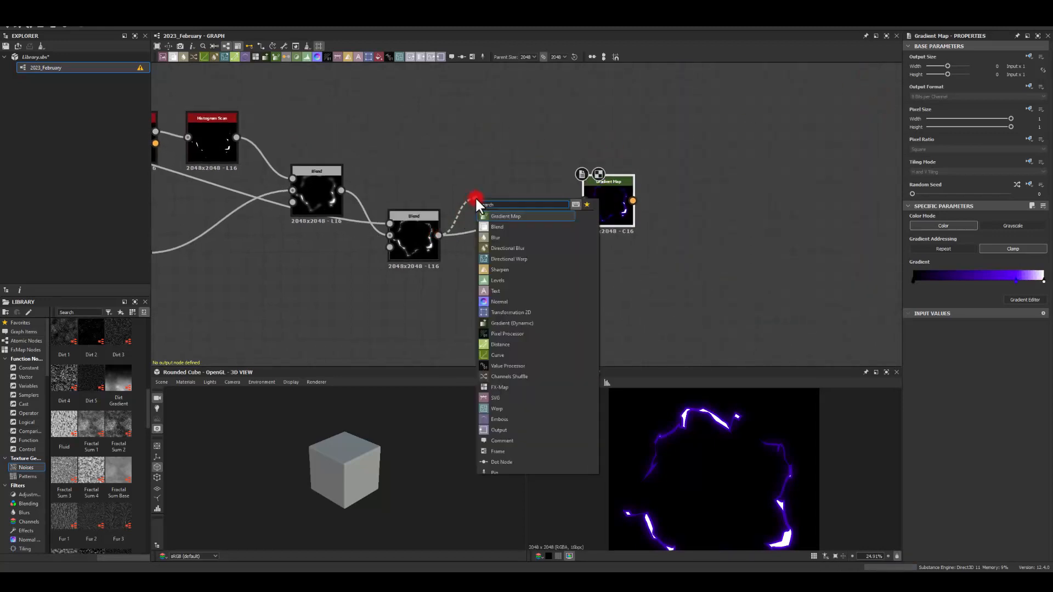
pyautogui.write('bl')
pyautogui.click(498, 227)
pyautogui.moveTo(526, 190); pyautogui.dragTo(602, 207)
pyautogui.click(601, 200)
pyautogui.click(499, 188)
pyautogui.moveTo(974, 412); pyautogui.dragTo(917, 406)
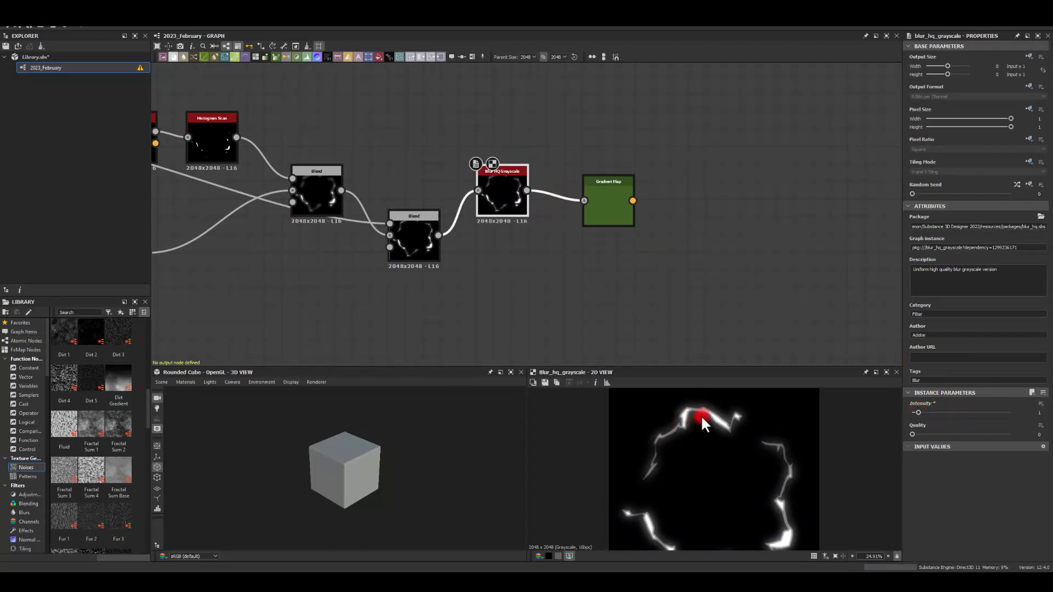
# Step: Shift the violet gradient key to about a third of the ramp and add a Glow after the Gradient Map
pyautogui.click(613, 189)
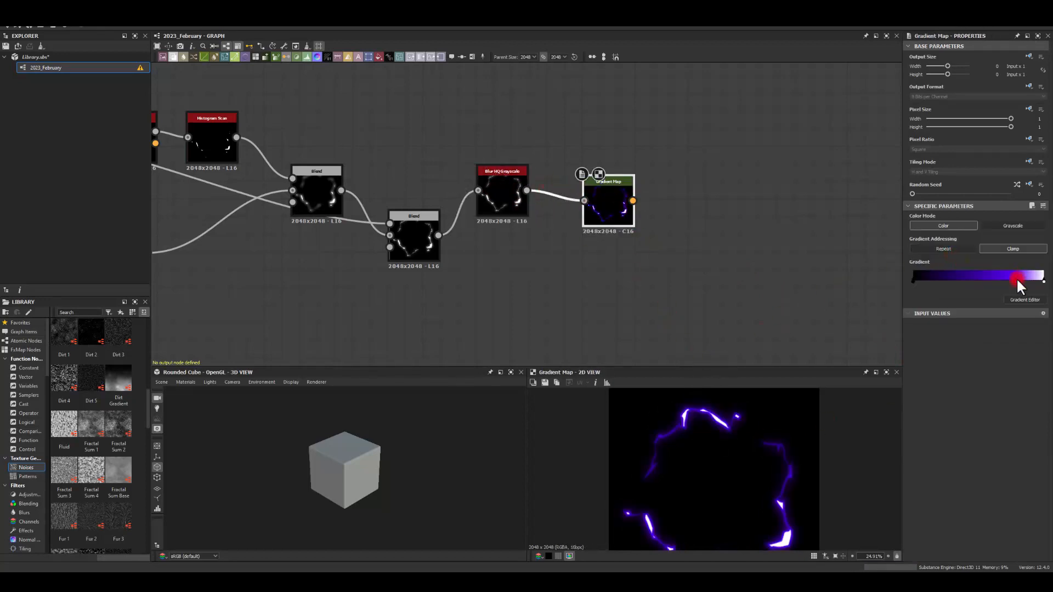
pyautogui.moveTo(1019, 281); pyautogui.dragTo(956, 278)
pyautogui.moveTo(678, 211); pyautogui.dragTo(487, 170, button='middle')
pyautogui.moveTo(445, 166); pyautogui.dragTo(525, 183)
pyautogui.write('glow')
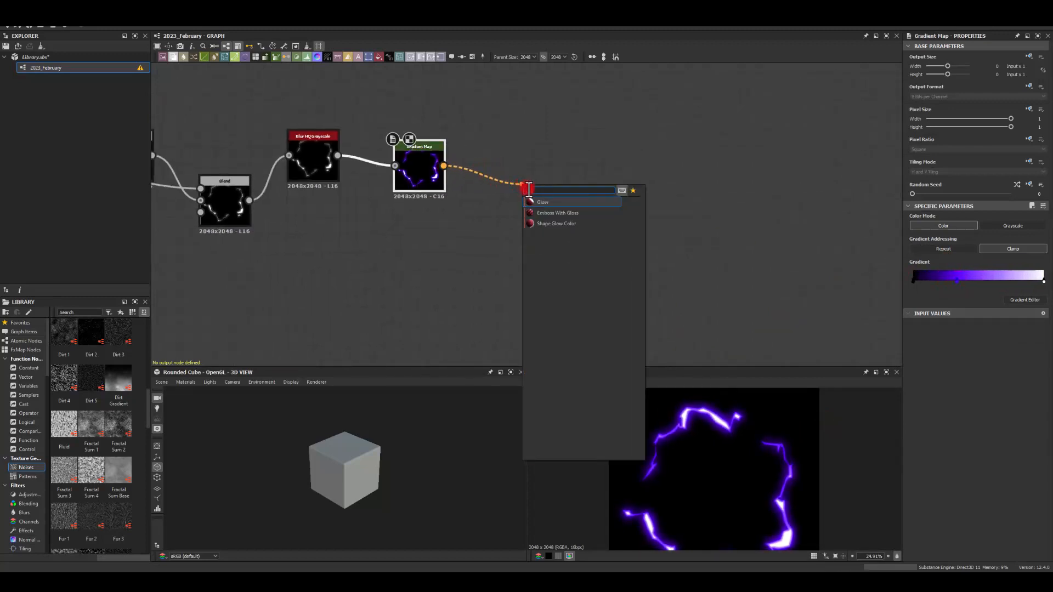
pyautogui.click(538, 198)
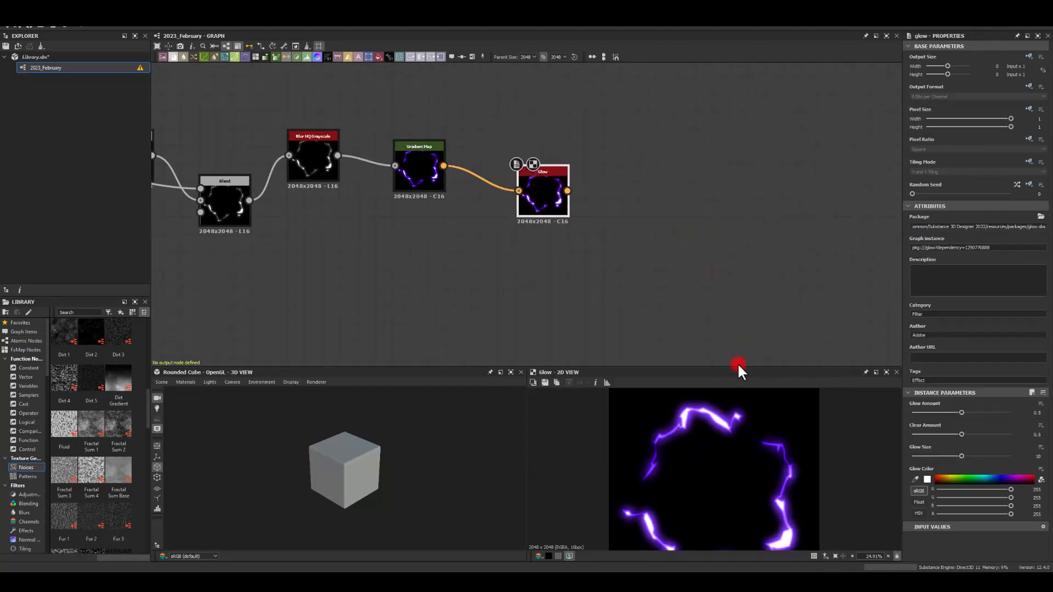
# Step: Set the Glow's clear amount to about 0.44 and its glow color to a saturated blue, about RGB 0, 9, 255
pyautogui.scroll(-2, 737, 455)
pyautogui.moveTo(963, 435)
pyautogui.mouseDown()
pyautogui.moveTo(920, 431)
pyautogui.moveTo(1001, 432)
pyautogui.moveTo(955, 435)
pyautogui.mouseUp()
pyautogui.click(926, 478)
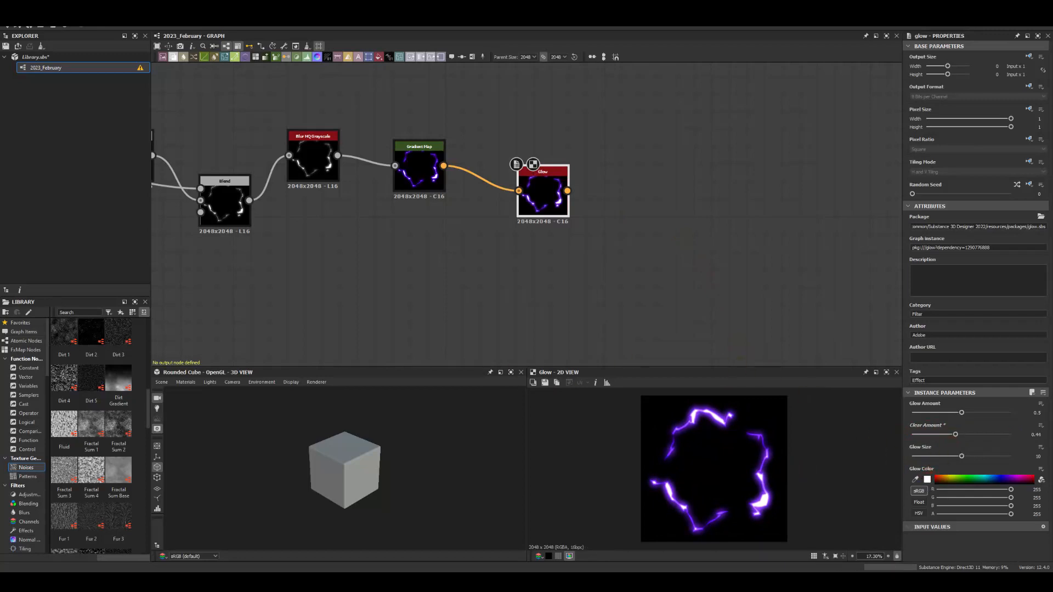
pyautogui.click(538, 234)
pyautogui.moveTo(496, 242); pyautogui.dragTo(556, 202)
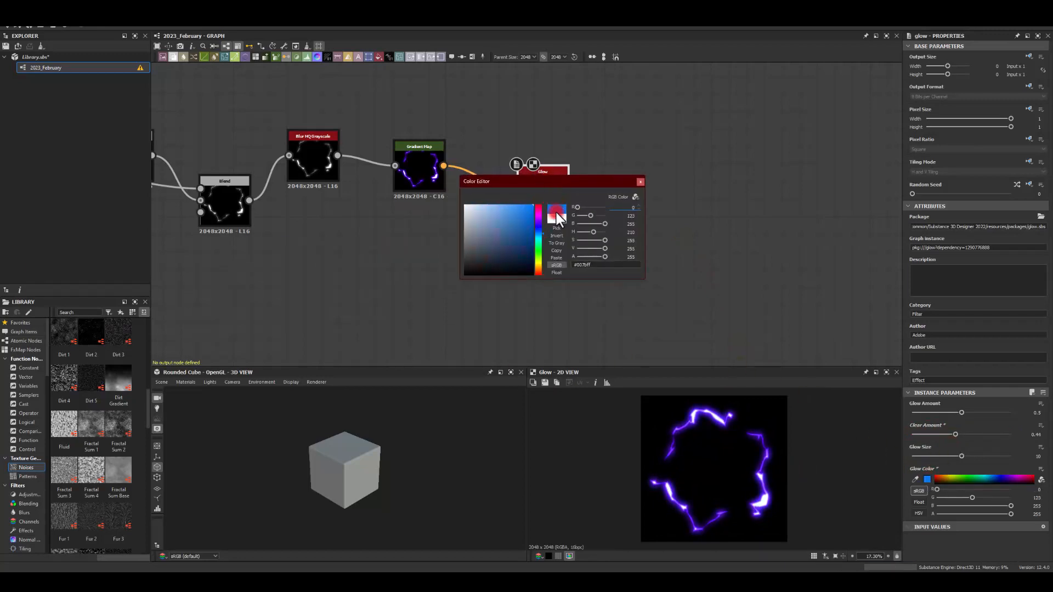
pyautogui.moveTo(543, 249); pyautogui.dragTo(538, 229)
pyautogui.moveTo(527, 177); pyautogui.dragTo(514, 177)
pyautogui.click(622, 180)
# Step: Move the Gradient Map and Glow together below the chain, and align the final Blur HQ Grayscale beside the second Blend
pyautogui.moveTo(562, 203); pyautogui.dragTo(579, 255)
pyautogui.moveTo(416, 162); pyautogui.dragTo(486, 239)
pyautogui.moveTo(464, 172); pyautogui.dragTo(571, 252)
pyautogui.moveTo(558, 229); pyautogui.dragTo(593, 299)
pyautogui.moveTo(324, 155); pyautogui.dragTo(305, 197)
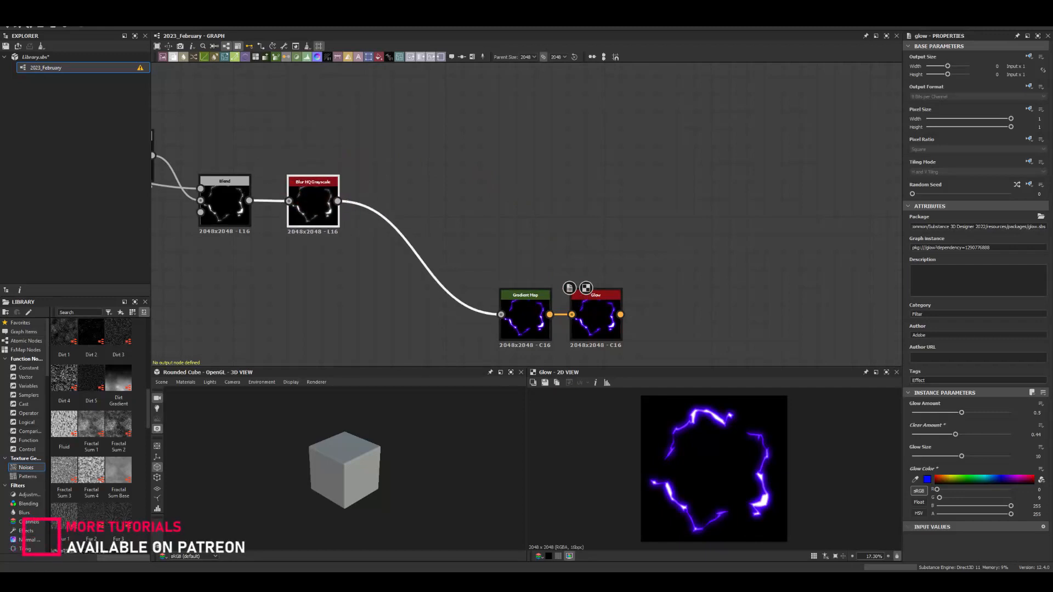
pyautogui.click(314, 212)
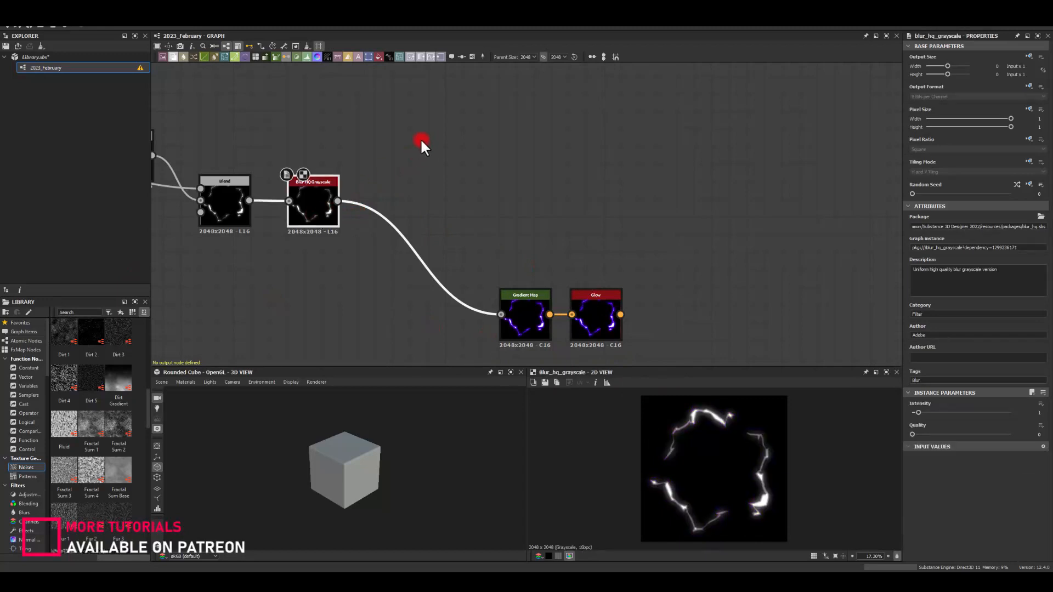
# Step: Add a Shape node above the final blur and set its X size to about 0.3
pyautogui.moveTo(431, 133); pyautogui.dragTo(416, 174, button='middle')
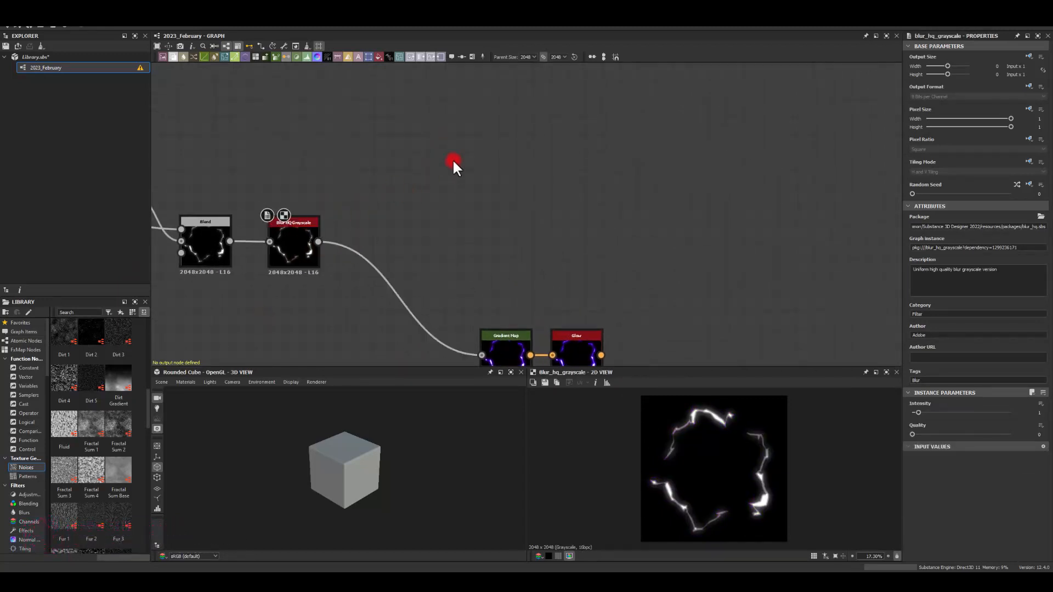
pyautogui.press('space')
pyautogui.write('sha')
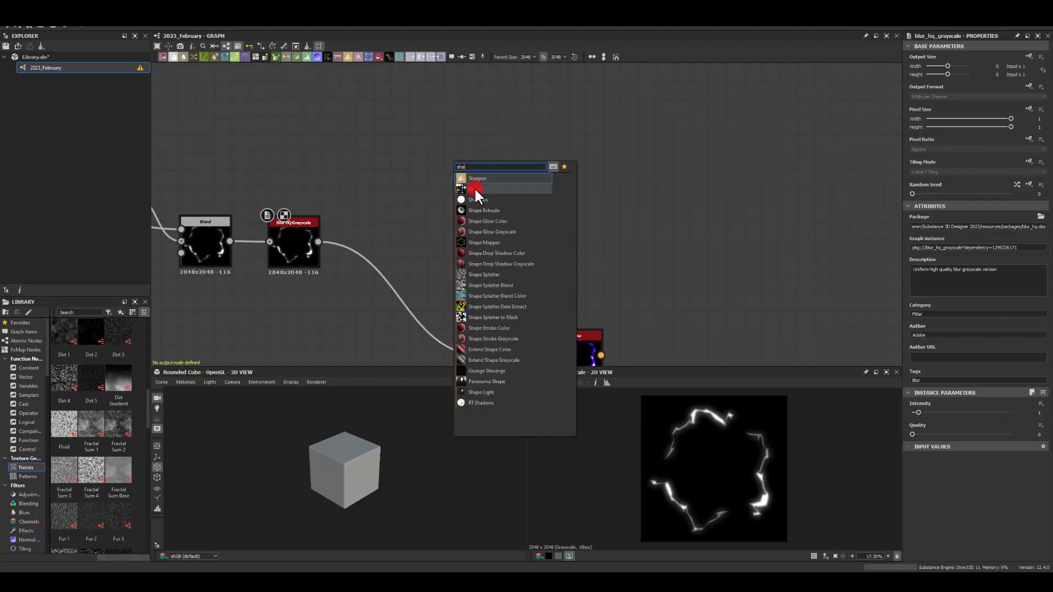
pyautogui.click(474, 189)
pyautogui.moveTo(1008, 496); pyautogui.dragTo(944, 481)
# Step: Add a Shape Mapper after the Shape and set its pattern amount to 1
pyautogui.moveTo(545, 177); pyautogui.dragTo(457, 200, button='middle')
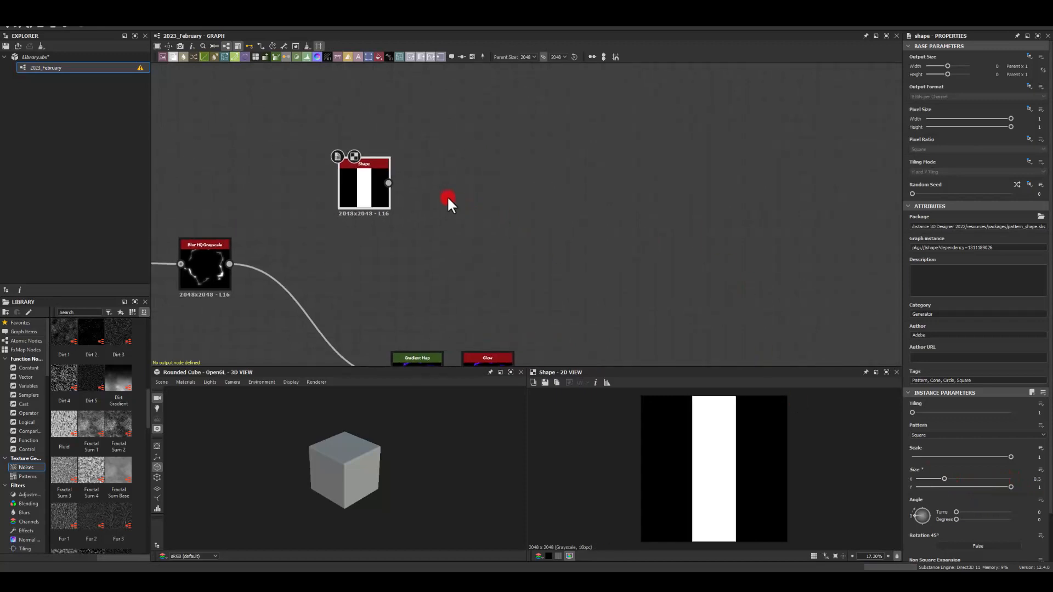
pyautogui.moveTo(388, 183); pyautogui.dragTo(470, 180)
pyautogui.write('shape mapper')
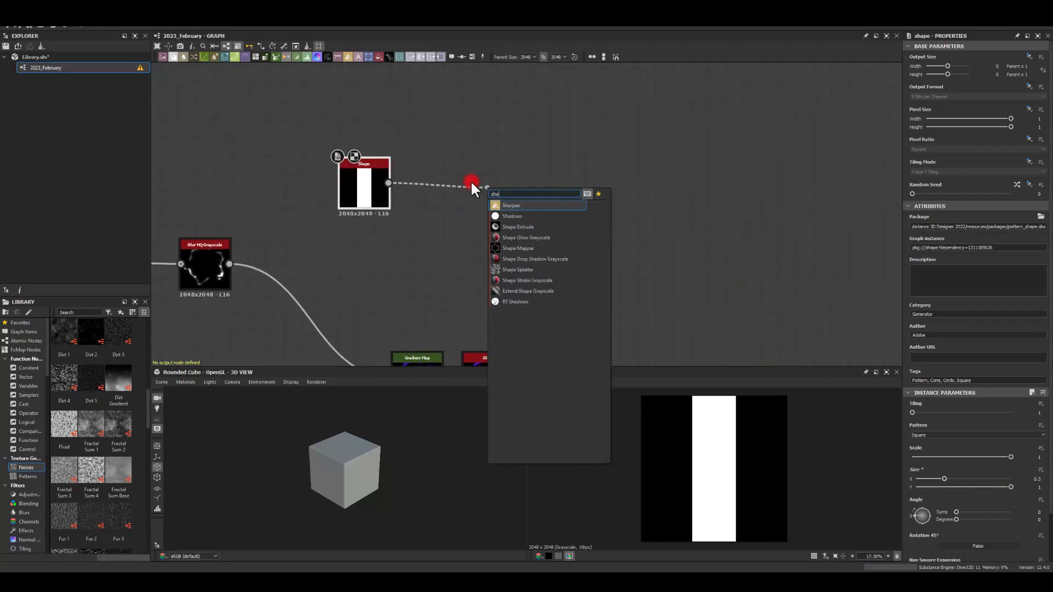
pyautogui.press('Return')
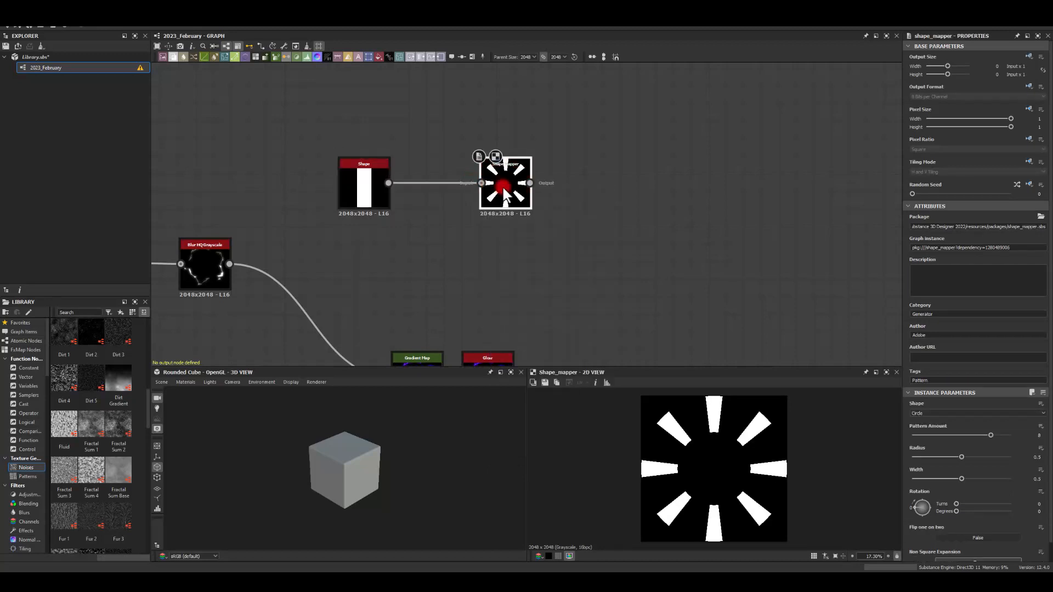
pyautogui.click(919, 436)
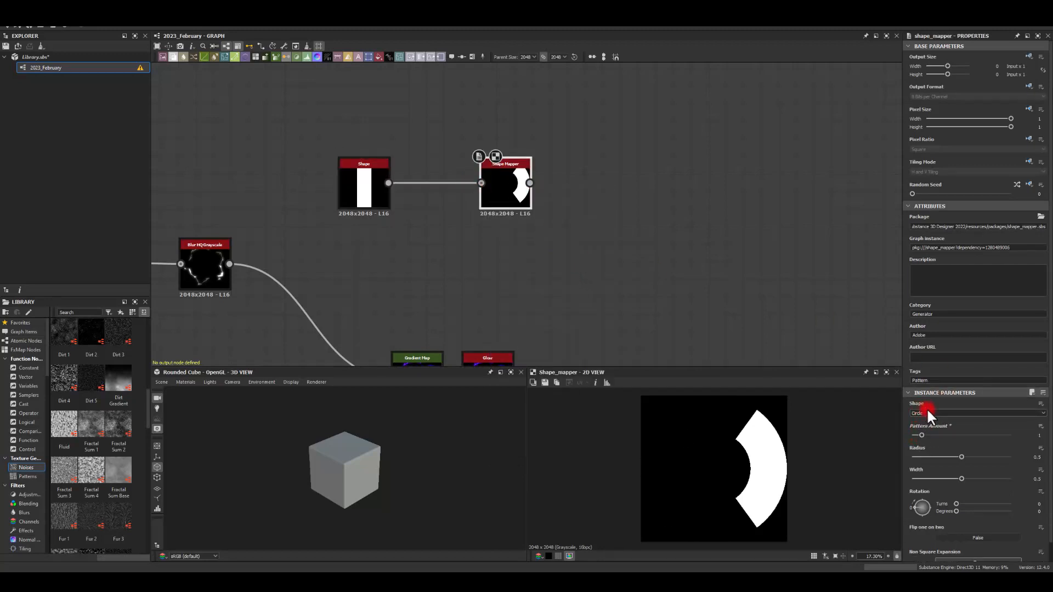
# Step: Set the Shape Mapper's radius to 0, width to 1 and rotation to about 255 degrees
pyautogui.click(370, 182)
pyautogui.click(768, 358)
pyautogui.moveTo(953, 455); pyautogui.dragTo(894, 463)
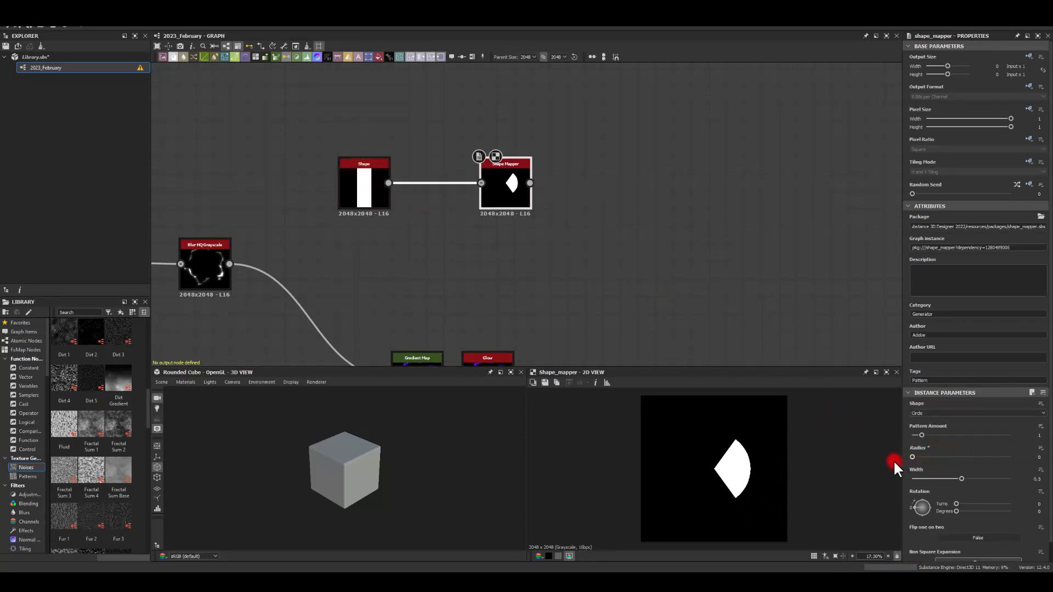
pyautogui.moveTo(961, 478); pyautogui.dragTo(1038, 480)
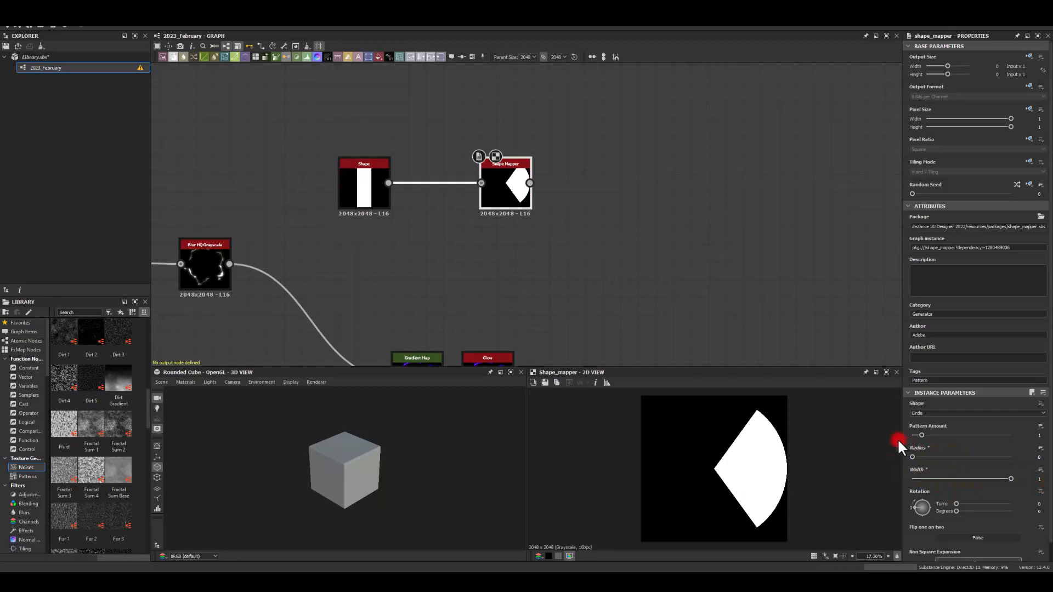
pyautogui.moveTo(957, 509); pyautogui.dragTo(994, 518)
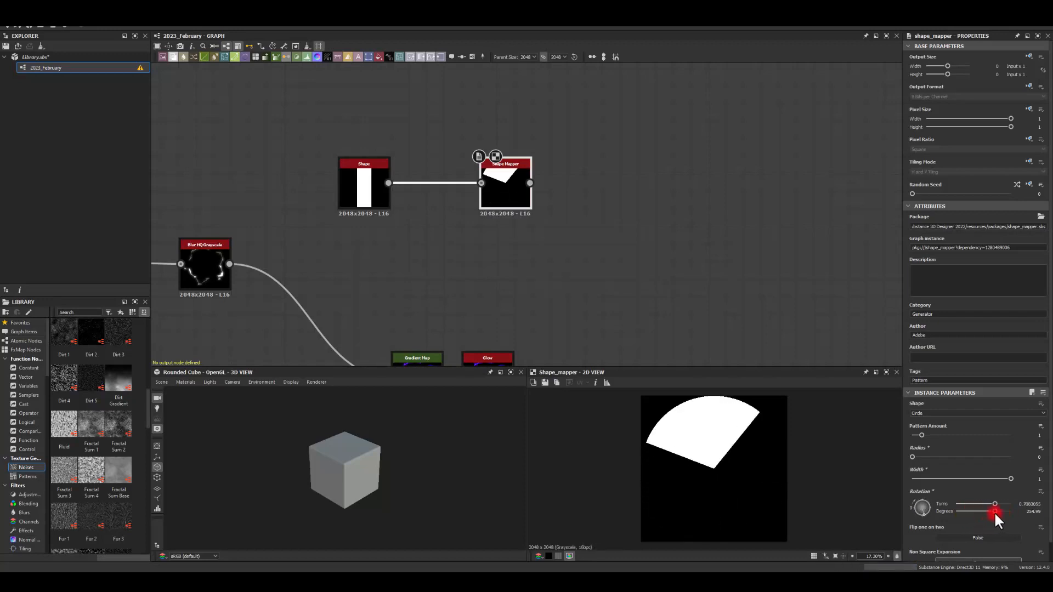
# Step: Move the Shape and Shape Mapper close together above the blurred lightning chain
pyautogui.moveTo(377, 246); pyautogui.dragTo(306, 221, button='middle')
pyautogui.moveTo(298, 161); pyautogui.dragTo(227, 108)
pyautogui.moveTo(430, 158); pyautogui.dragTo(315, 108)
pyautogui.moveTo(303, 192); pyautogui.dragTo(325, 221, button='middle')
# Step: Multiply the blurred lightning as foreground over the Shape Mapper wedge as background in a new Blend
pyautogui.moveTo(357, 135); pyautogui.dragTo(459, 196)
pyautogui.write('blend')
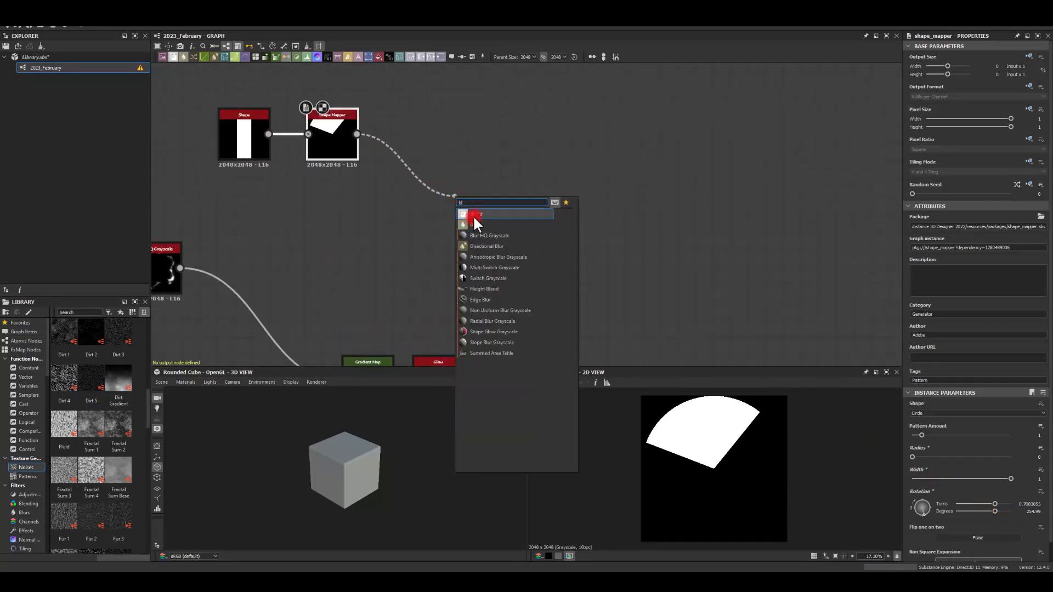
pyautogui.click(473, 215)
pyautogui.click(912, 249)
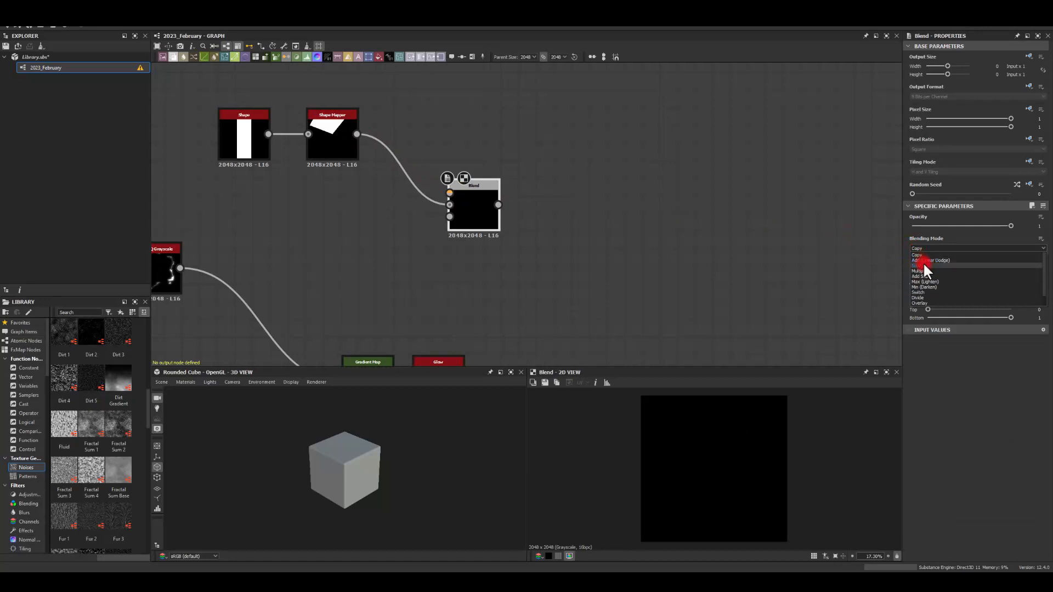
pyautogui.click(924, 270)
pyautogui.moveTo(179, 268); pyautogui.dragTo(452, 194)
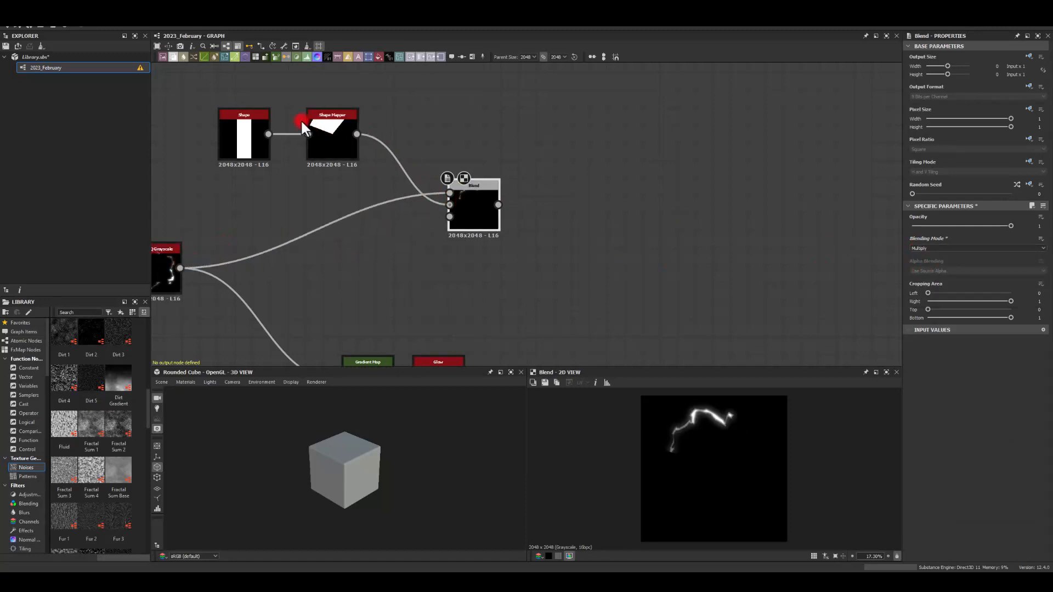
# Step: Add a Blur HQ Grayscale with intensity 1 after the masking Blend and line the two nodes up closely
pyautogui.moveTo(499, 205); pyautogui.dragTo(567, 213)
pyautogui.write('bl')
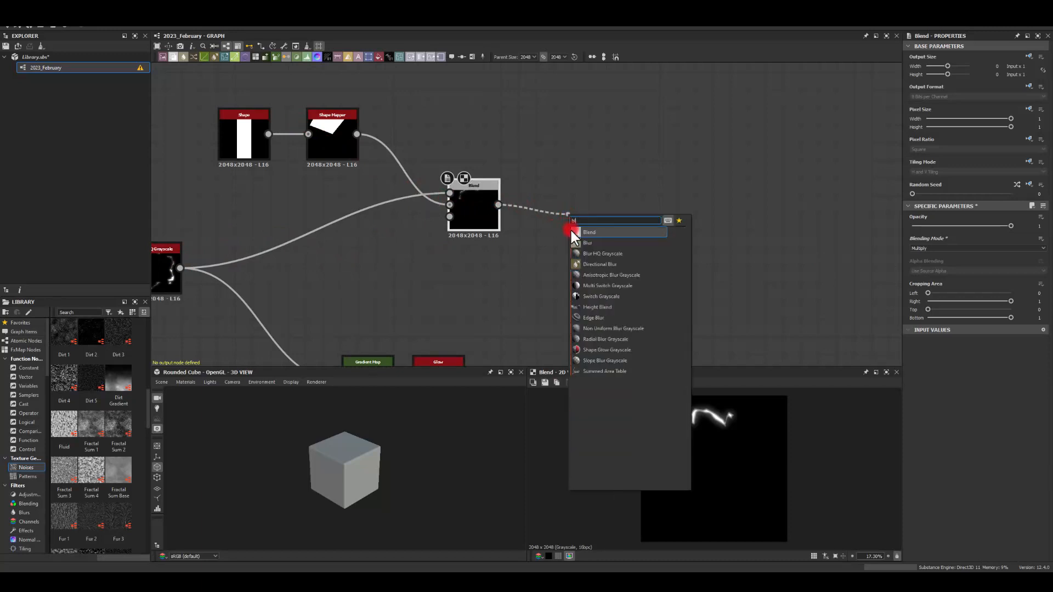
pyautogui.click(591, 253)
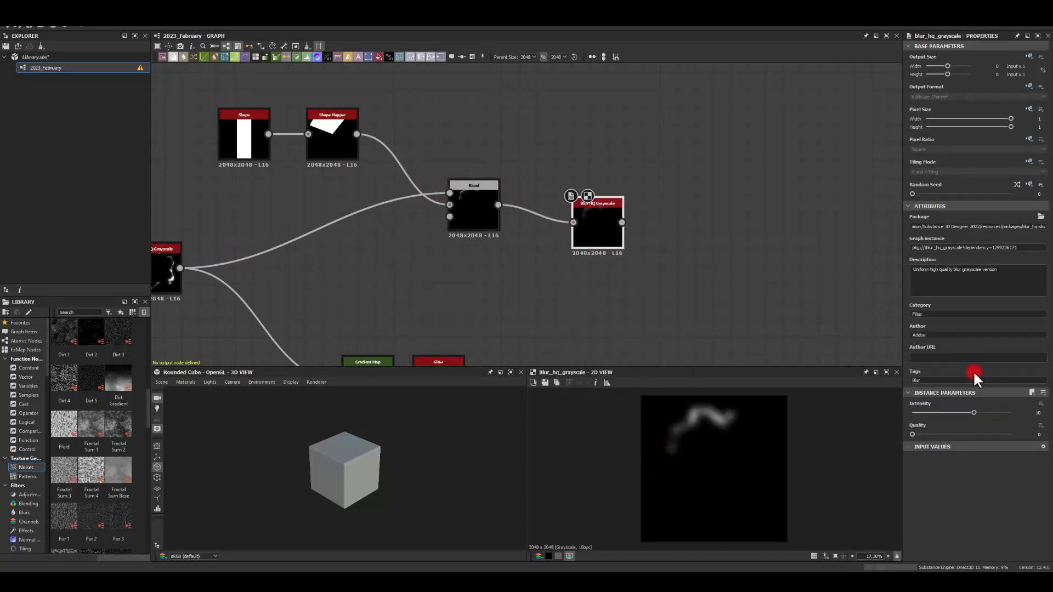
pyautogui.moveTo(968, 413); pyautogui.dragTo(916, 410)
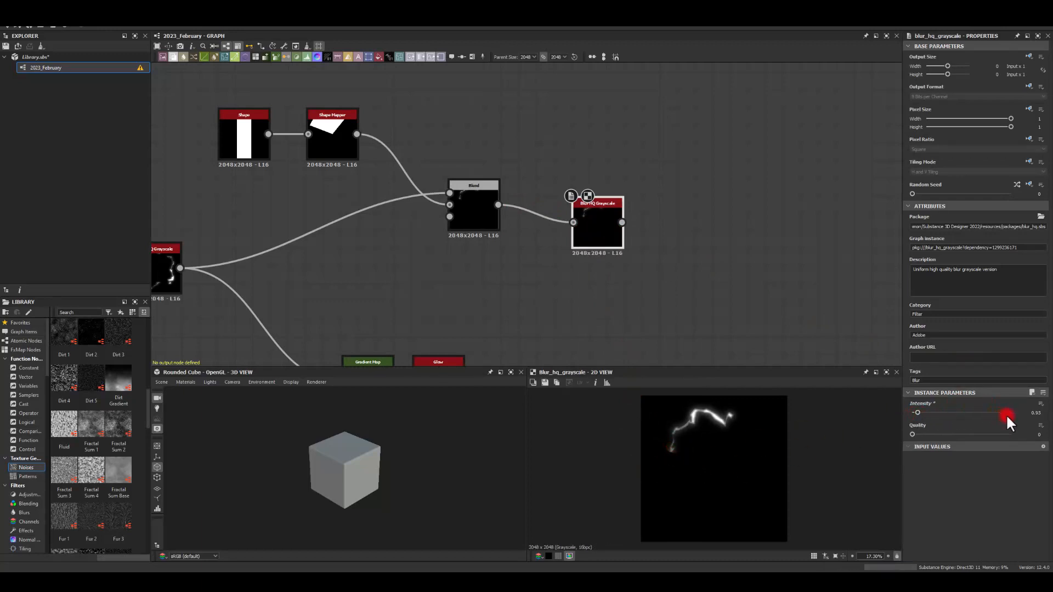
pyautogui.moveTo(1006, 413); pyautogui.dragTo(1035, 412)
pyautogui.doubleClick(1037, 413)
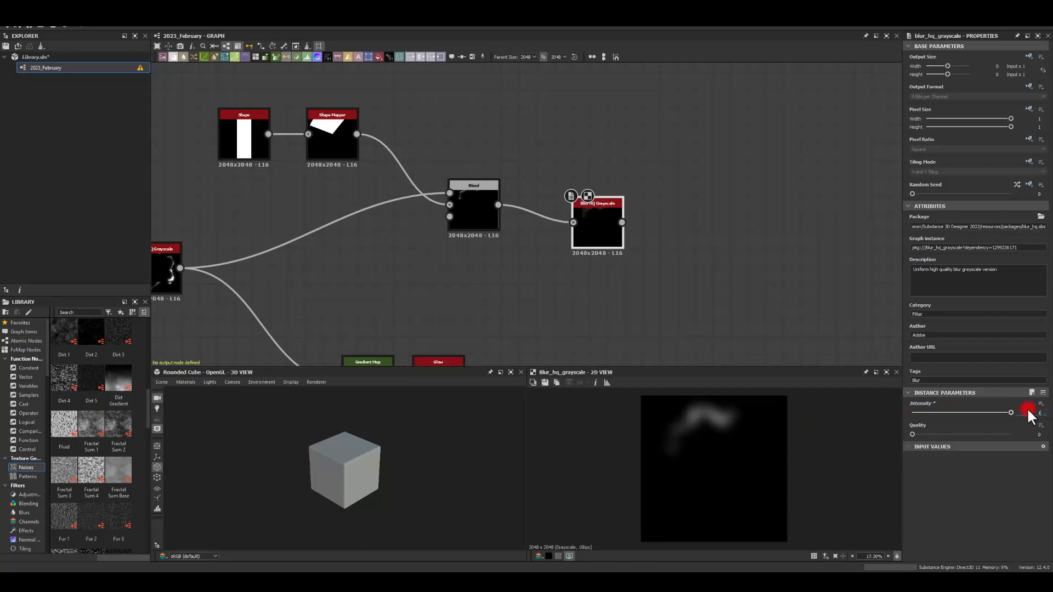
pyautogui.write('1')
pyautogui.press('Return')
pyautogui.moveTo(627, 230); pyautogui.dragTo(577, 208, button='middle')
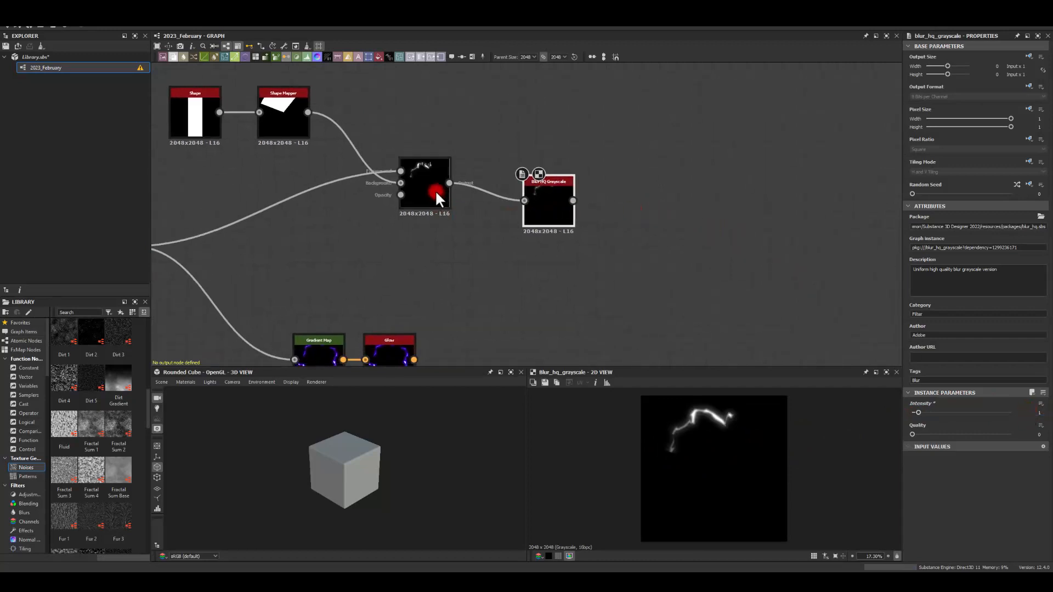
pyautogui.moveTo(435, 190); pyautogui.dragTo(417, 190)
pyautogui.moveTo(558, 205); pyautogui.dragTo(485, 189)
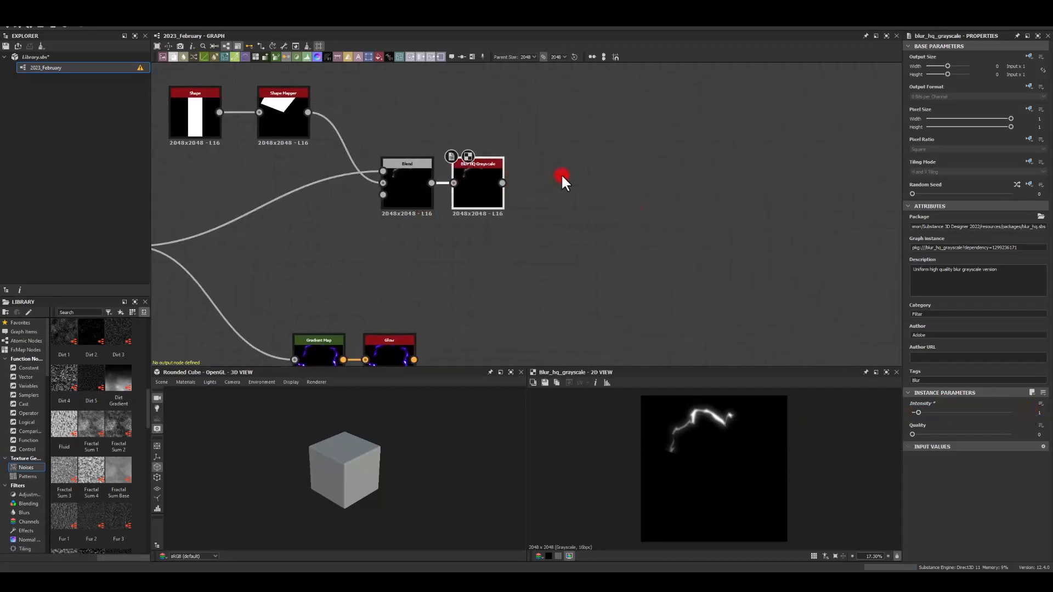
# Step: Move the Gradient Map and Glow further along, feed them the blurred segment, and preview the Glow
pyautogui.moveTo(561, 176); pyautogui.dragTo(615, 180, button='middle')
pyautogui.moveTo(481, 323); pyautogui.dragTo(790, 245)
pyautogui.moveTo(557, 189); pyautogui.dragTo(703, 258)
pyautogui.click(799, 259)
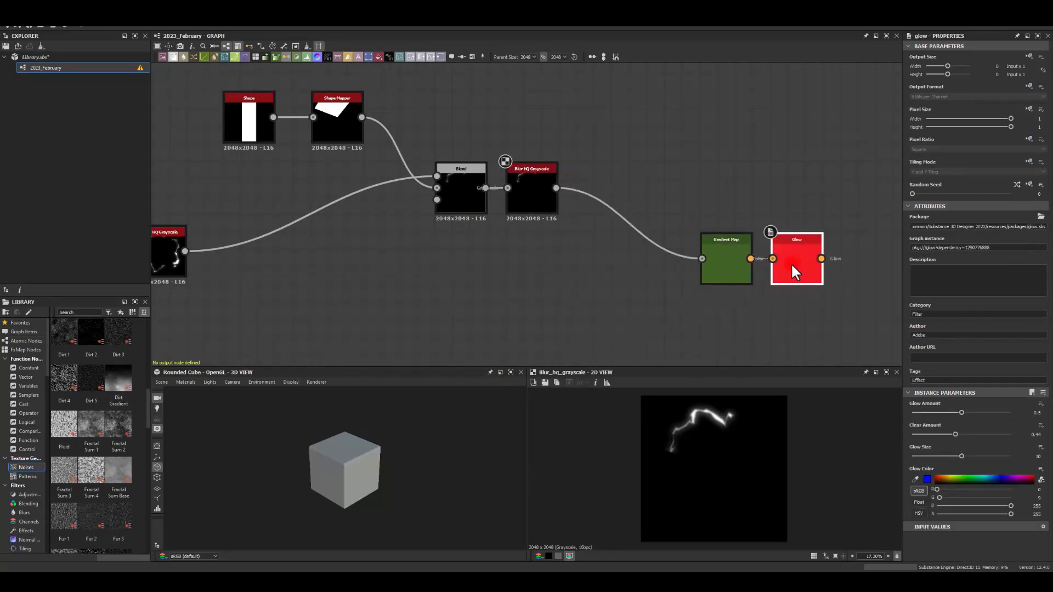
pyautogui.doubleClick(794, 261)
# Step: Set the Shape Mapper's rotation to about 242 degrees
pyautogui.scroll(-2, 549, 290)
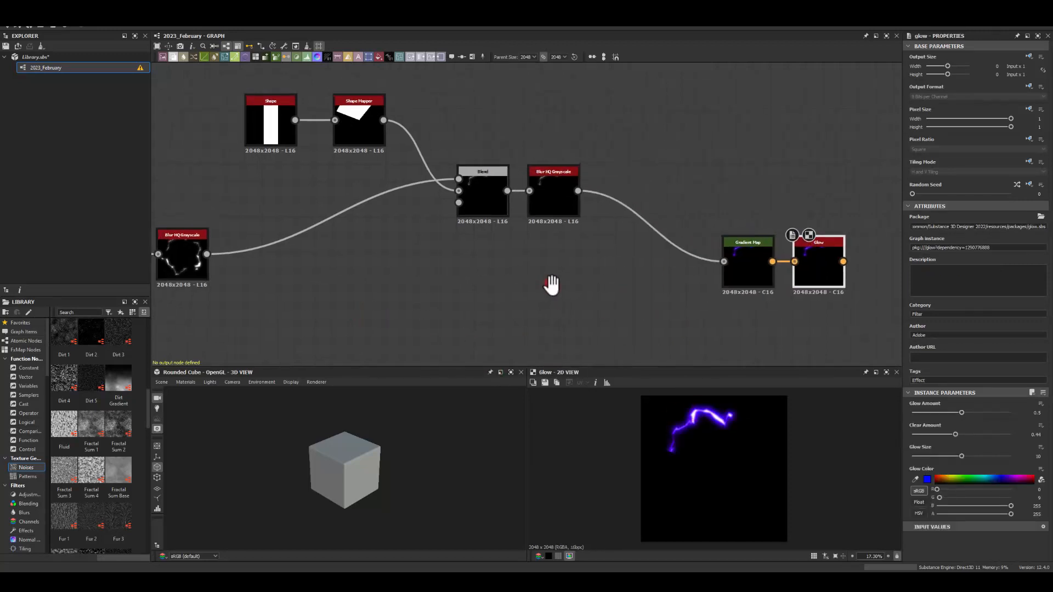
pyautogui.click(392, 144)
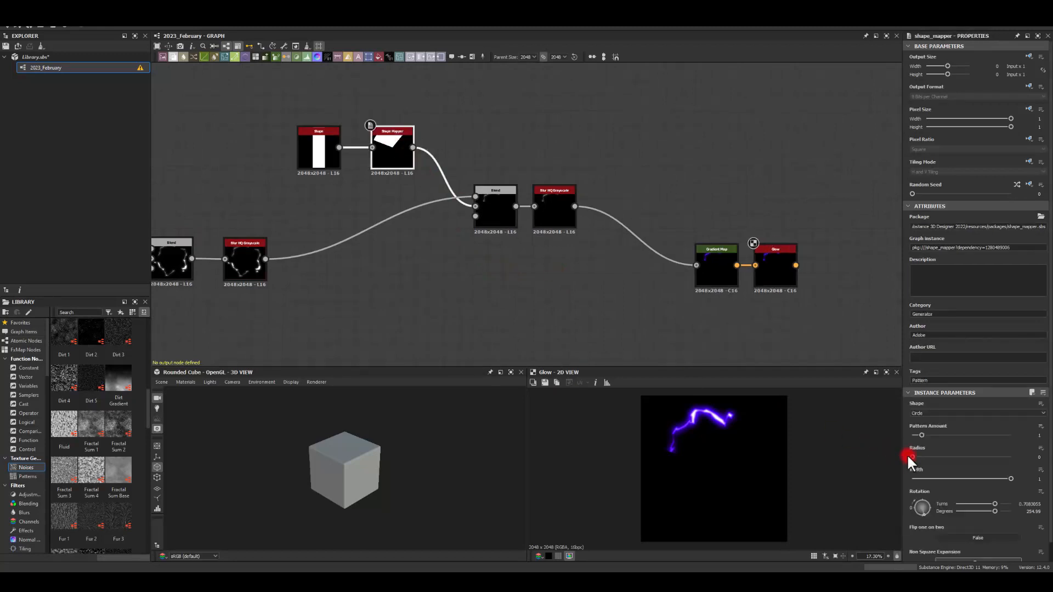
pyautogui.moveTo(995, 511)
pyautogui.mouseDown()
pyautogui.moveTo(983, 512)
pyautogui.moveTo(992, 509)
pyautogui.mouseUp()
# Step: Add a Transformation 2D after the segment's Blur HQ Grayscale and preview it
pyautogui.moveTo(688, 229); pyautogui.dragTo(578, 271, button='middle')
pyautogui.moveTo(464, 249); pyautogui.dragTo(553, 182)
pyautogui.write('tr')
pyautogui.click(577, 202)
pyautogui.doubleClick(585, 186)
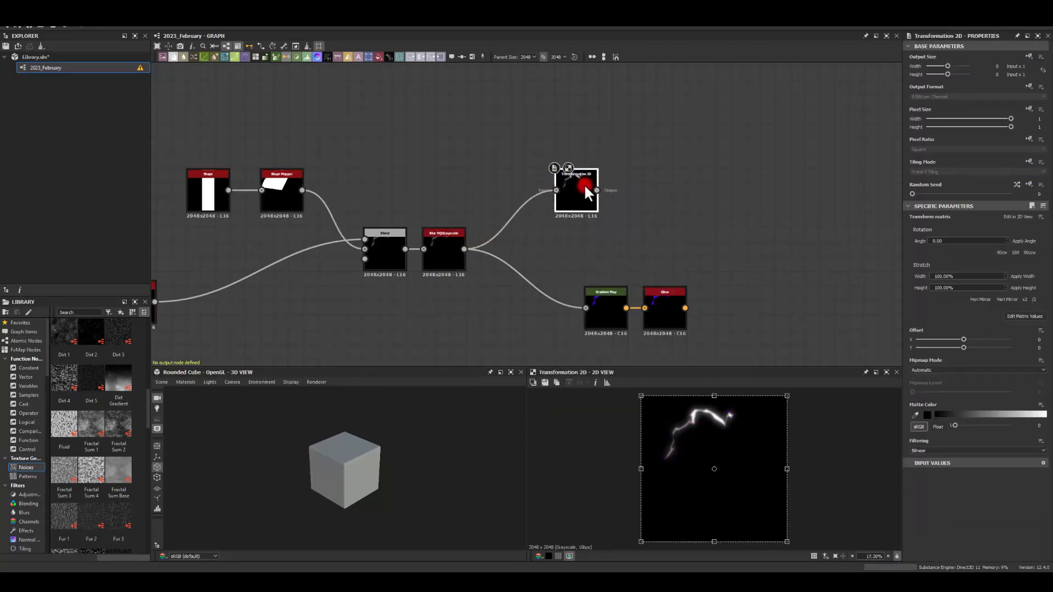
# Step: Rotate and shrink the segment into the image's upper-left area with No Tiling, at an offset of about -0.265, 0.109
pyautogui.moveTo(797, 406); pyautogui.dragTo(692, 396)
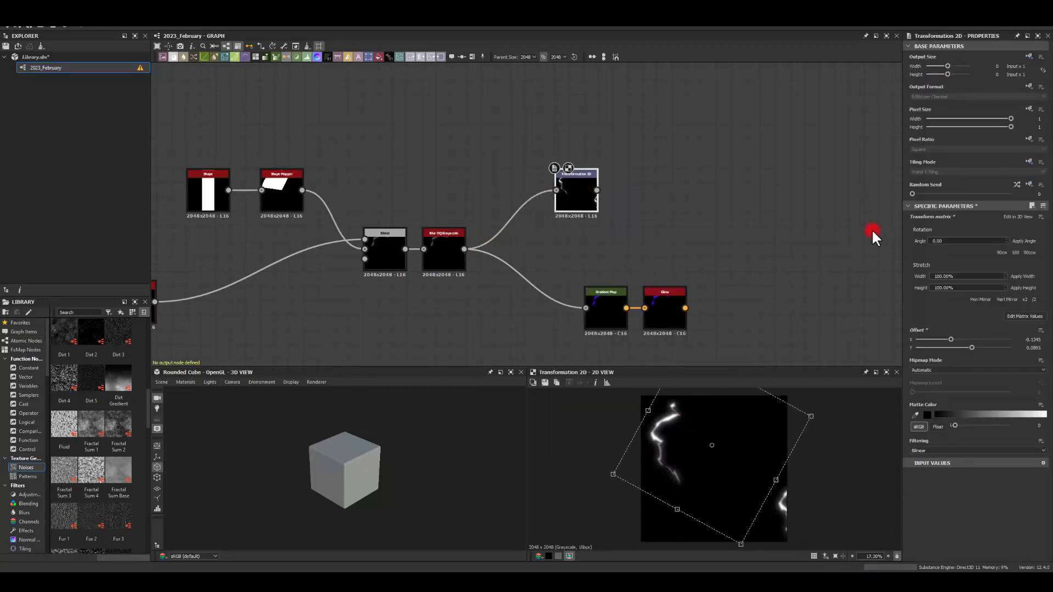
pyautogui.click(916, 171)
pyautogui.click(923, 178)
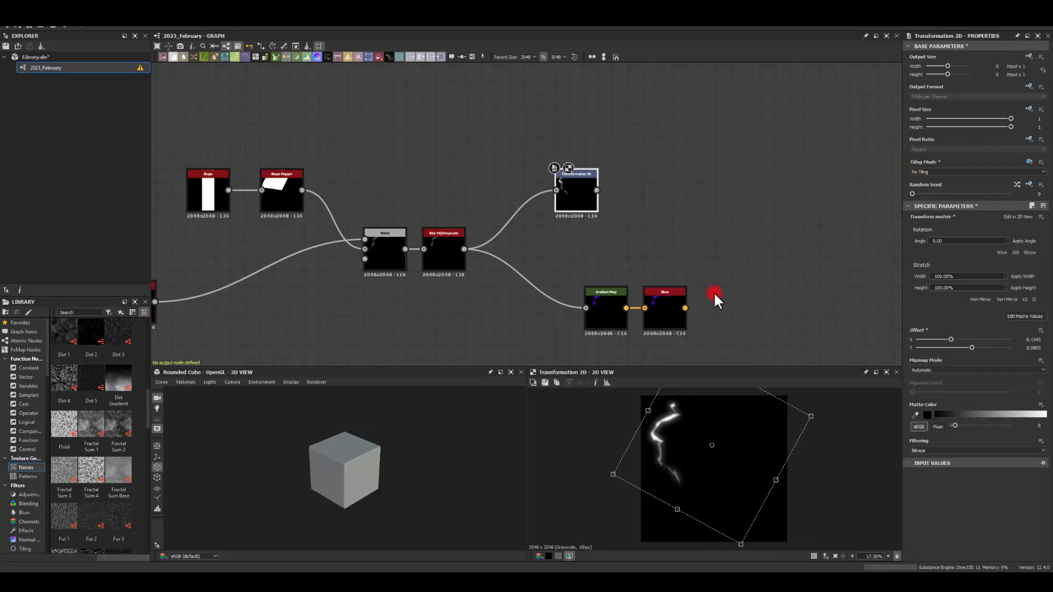
pyautogui.moveTo(742, 544); pyautogui.dragTo(736, 512)
pyautogui.moveTo(674, 431); pyautogui.dragTo(678, 433)
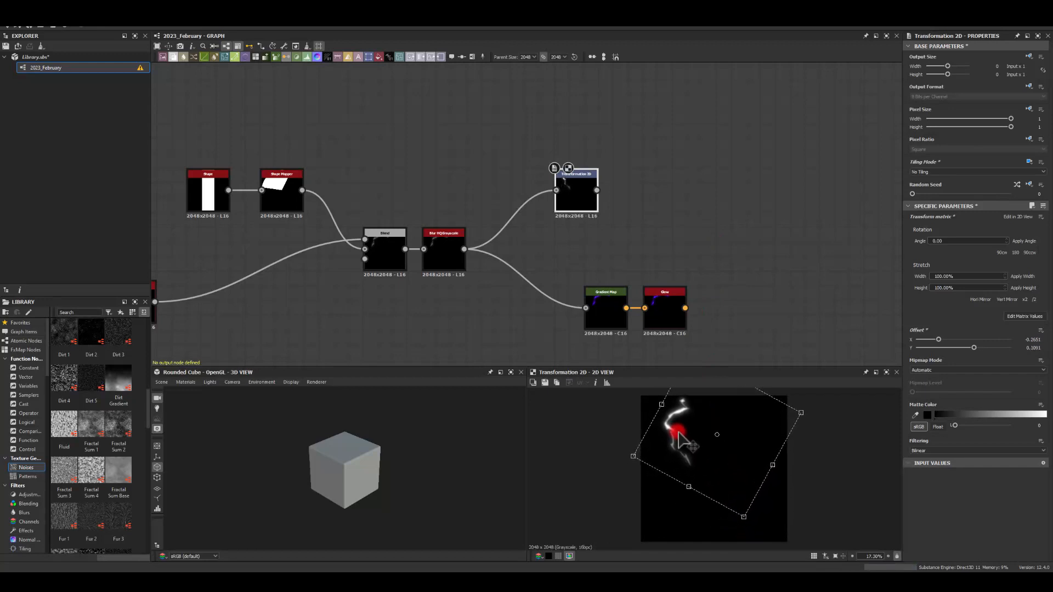
pyautogui.click(756, 170)
# Step: Rearrange the segment branch so the Shape and Shape Mapper sit below the connection from the blurred lightning to the Blend
pyautogui.moveTo(735, 183); pyautogui.dragTo(671, 158, button='middle')
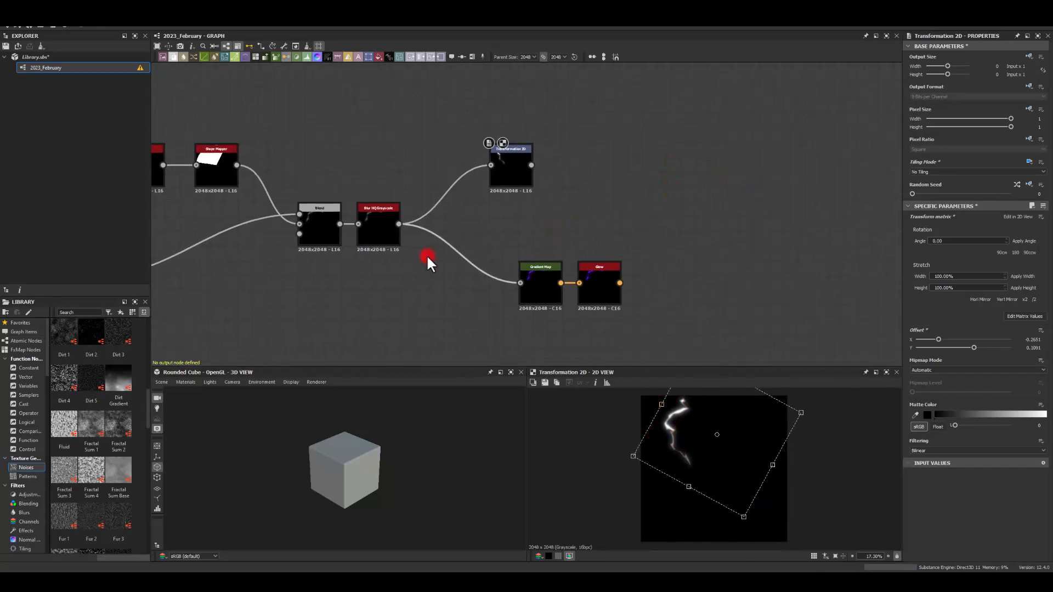
pyautogui.moveTo(322, 279); pyautogui.dragTo(439, 263, button='middle')
pyautogui.scroll(-1, 438, 262)
pyautogui.click(295, 163)
pyautogui.keyDown('ctrl'); pyautogui.click(345, 168); pyautogui.keyUp('ctrl')
pyautogui.moveTo(345, 167); pyautogui.dragTo(345, 289)
pyautogui.moveTo(404, 189); pyautogui.dragTo(497, 223)
pyautogui.moveTo(486, 215); pyautogui.dragTo(475, 265)
pyautogui.moveTo(334, 188); pyautogui.dragTo(343, 148, button='middle')
pyautogui.click(228, 177)
pyautogui.moveTo(274, 163); pyautogui.dragTo(272, 142, button='middle')
# Step: Duplicate the Shape, Shape Mapper, Blend and Blur HQ Grayscale below the originals, with the blurred lightning feeding the copied Blend
pyautogui.moveTo(293, 156); pyautogui.dragTo(512, 268)
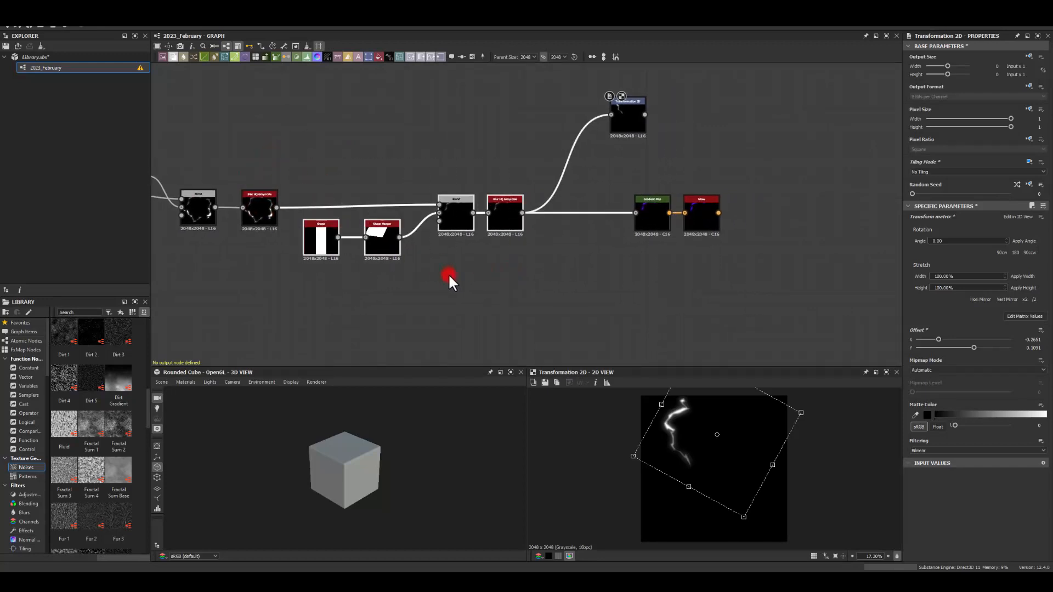
pyautogui.click(389, 309)
pyautogui.hotkey('ctrl', 'v')
pyautogui.moveTo(442, 223); pyautogui.dragTo(327, 307)
pyautogui.click(590, 247)
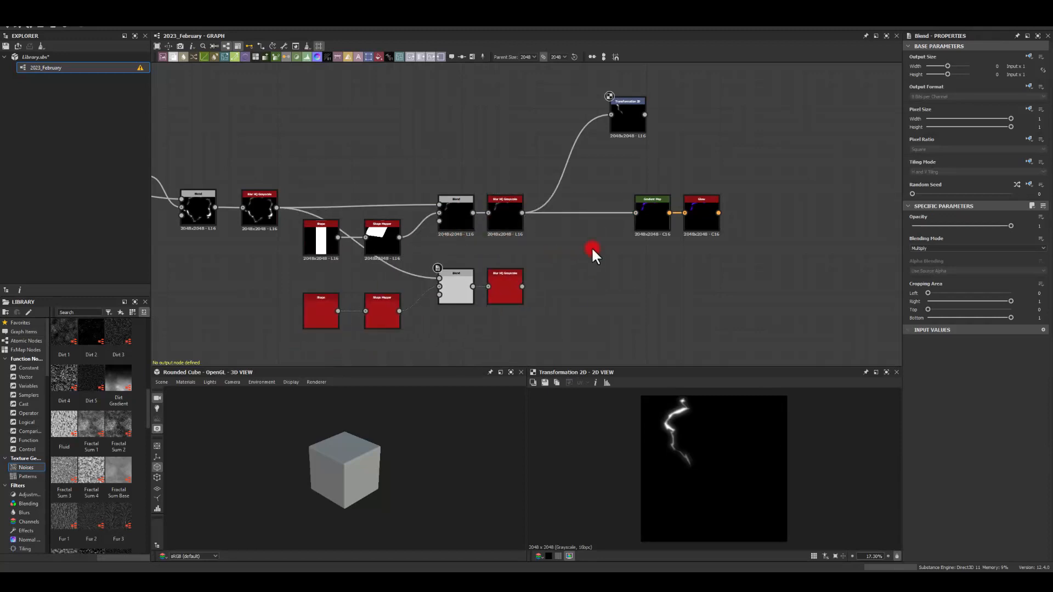
# Step: Duplicate the Transformation 2D onto the second branch's blur and move its segment to the image's lower half
pyautogui.moveTo(590, 248); pyautogui.dragTo(511, 258, button='middle')
pyautogui.click(559, 112)
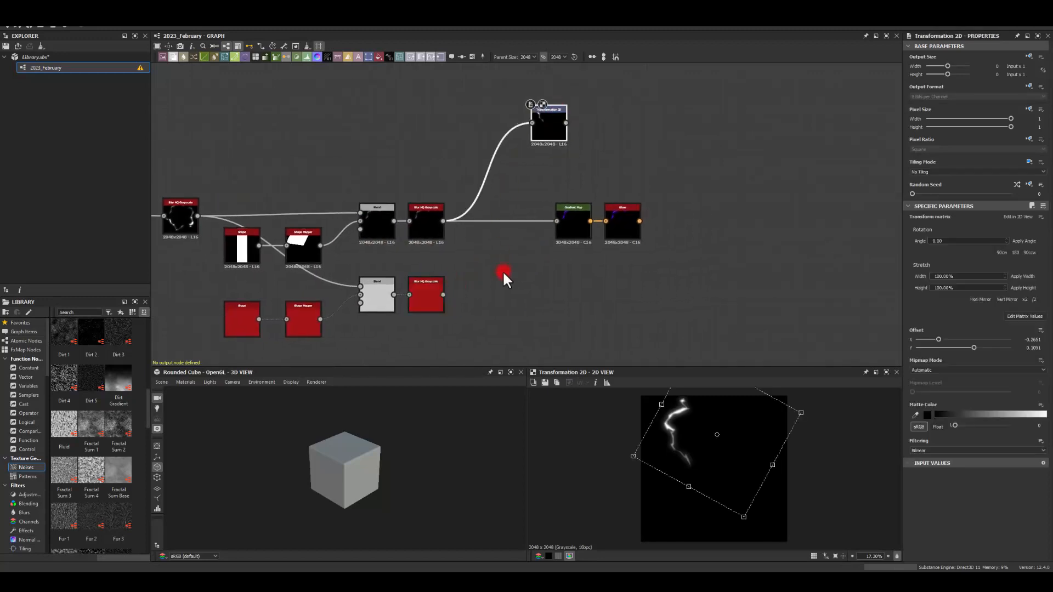
pyautogui.hotkey('ctrl', 'c')
pyautogui.hotkey('ctrl', 'v')
pyautogui.moveTo(505, 222); pyautogui.dragTo(519, 279)
pyautogui.moveTo(689, 426); pyautogui.dragTo(679, 494)
# Step: Set the copied Shape Mapper's rotation to 0 and transform its segment into the image's lower-right area
pyautogui.click(317, 316)
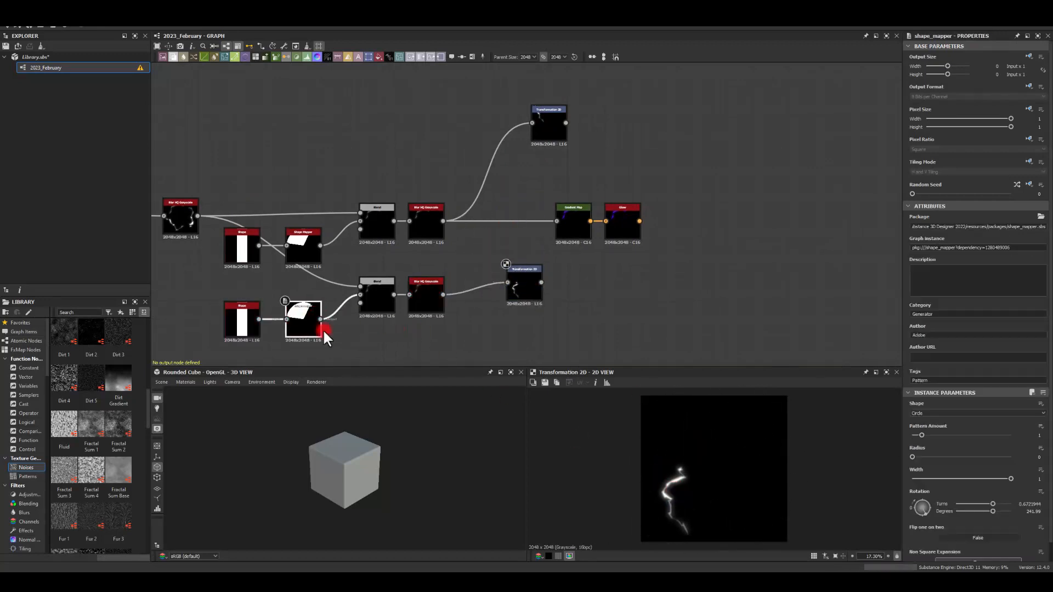
pyautogui.moveTo(992, 510); pyautogui.dragTo(951, 511)
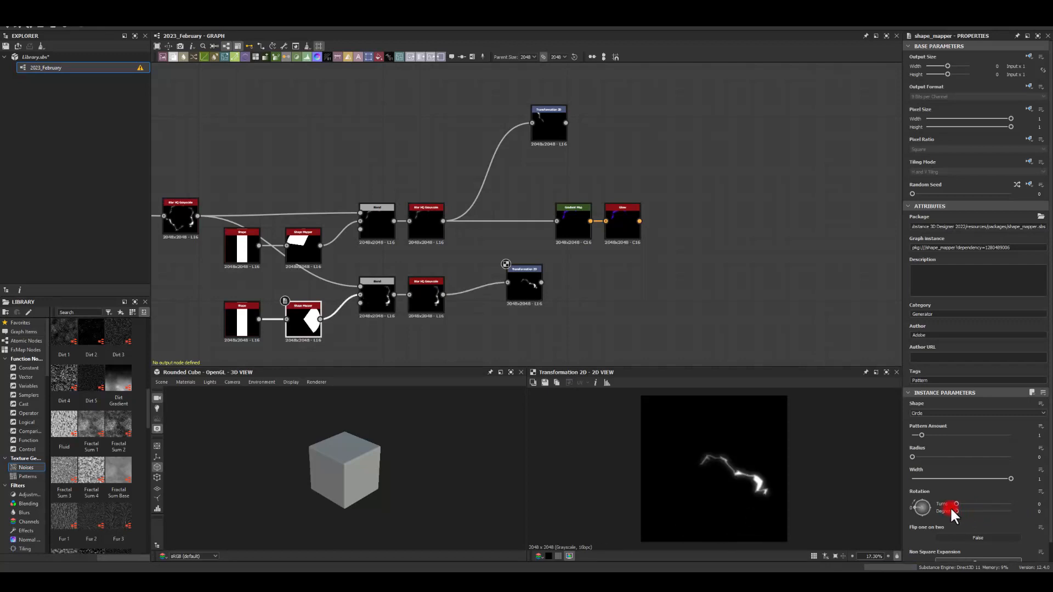
pyautogui.click(523, 284)
pyautogui.moveTo(792, 423); pyautogui.dragTo(760, 502)
# Step: Combine both transformed segments in a new Blend set to Add (Linear Dodge), moving the Gradient Map and Glow aside for it
pyautogui.moveTo(574, 247); pyautogui.dragTo(736, 223)
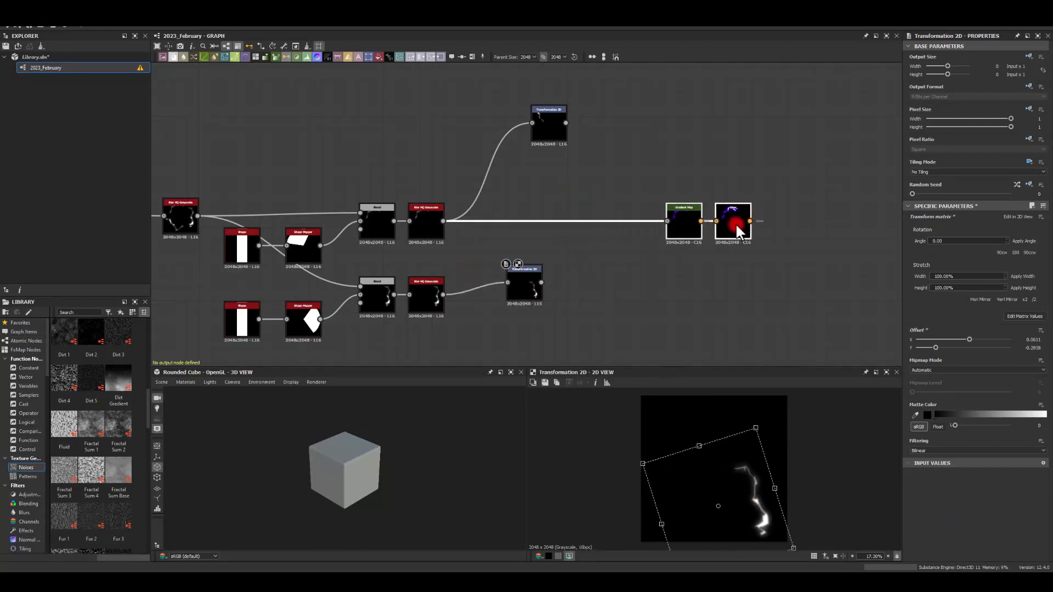
pyautogui.moveTo(577, 218); pyautogui.dragTo(581, 194)
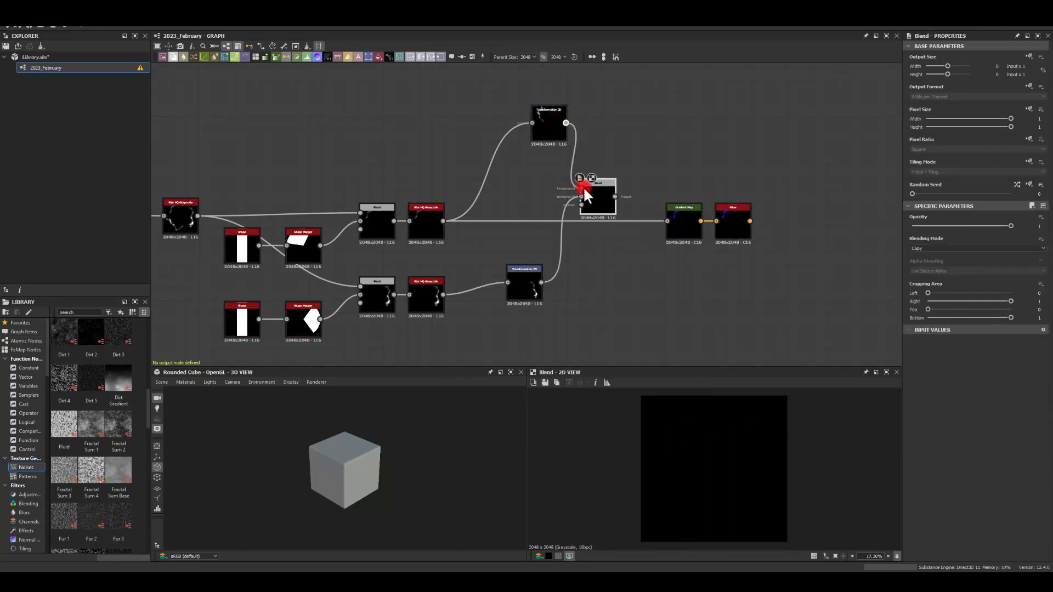
pyautogui.moveTo(584, 186); pyautogui.dragTo(582, 189)
pyautogui.click(917, 248)
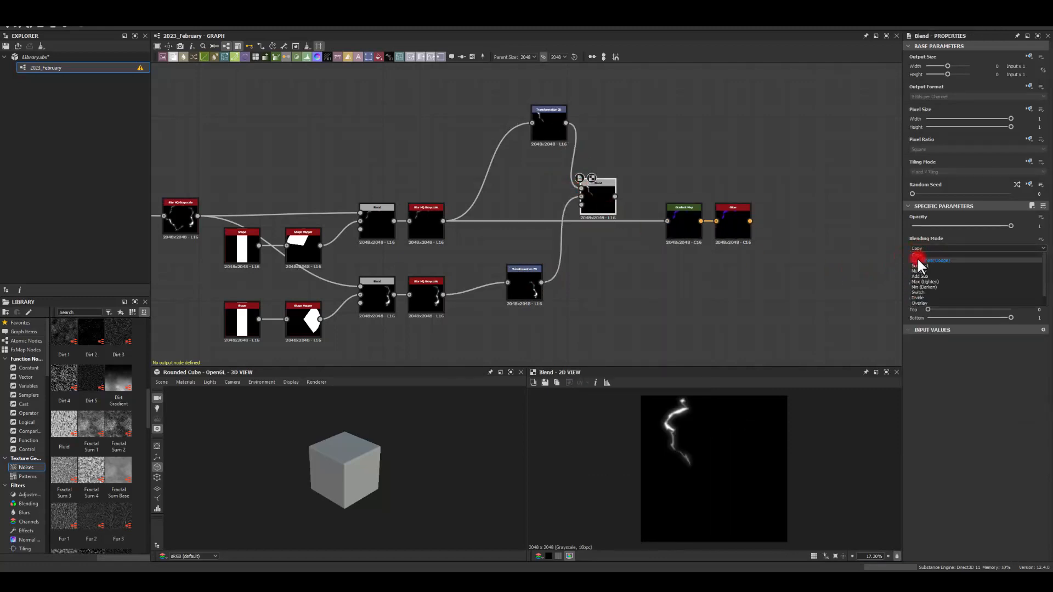
pyautogui.click(917, 260)
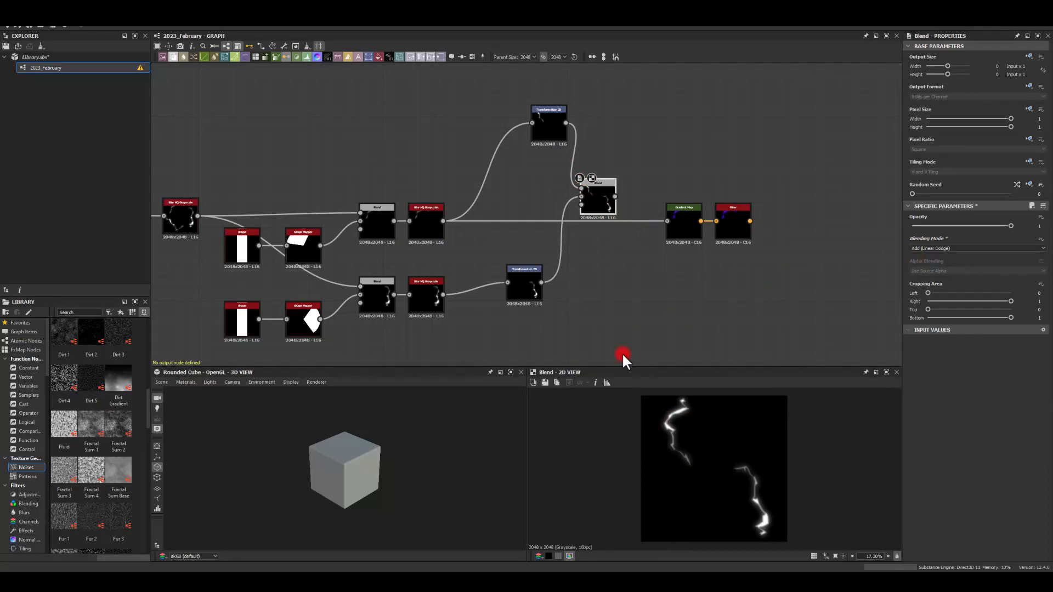
pyautogui.click(624, 153)
pyautogui.moveTo(613, 238)
pyautogui.mouseDown()
pyautogui.moveTo(619, 229)
pyautogui.moveTo(604, 243)
pyautogui.moveTo(609, 256)
pyautogui.mouseUp()
# Step: Set the cross section coordinate of the Cross Section node at the graph's start to 0.1
pyautogui.moveTo(508, 175); pyautogui.dragTo(663, 181, button='middle')
pyautogui.scroll(-3, 478, 153)
pyautogui.moveTo(292, 120); pyautogui.dragTo(682, 172, button='middle')
pyautogui.moveTo(184, 138); pyautogui.dragTo(548, 173, button='middle')
pyautogui.scroll(3, 455, 178)
pyautogui.moveTo(423, 243); pyautogui.dragTo(418, 219, button='middle')
pyautogui.scroll(3, 457, 222)
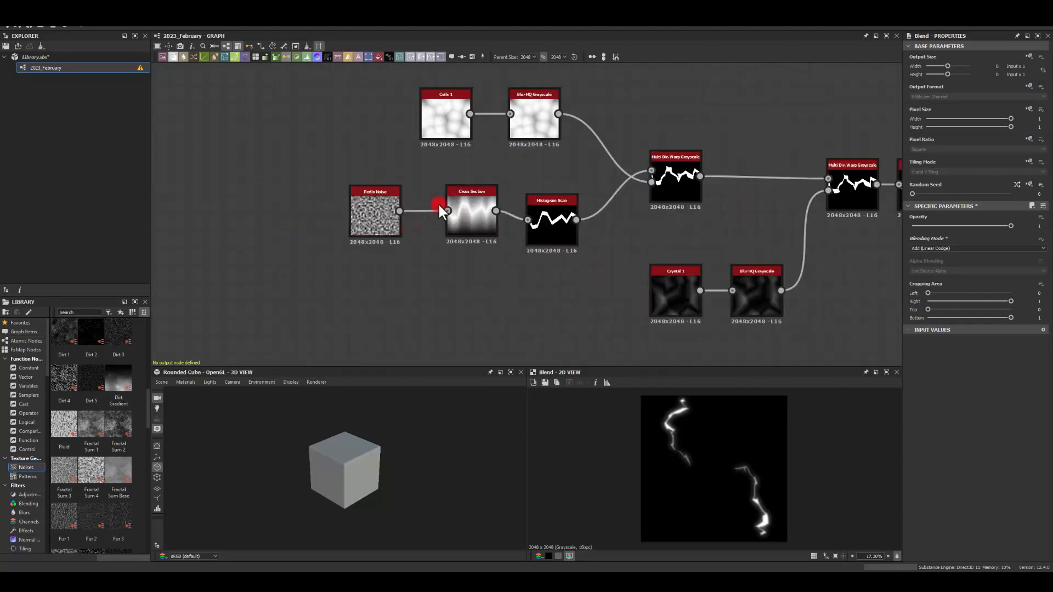
pyautogui.click(466, 210)
pyautogui.moveTo(961, 412); pyautogui.dragTo(921, 412)
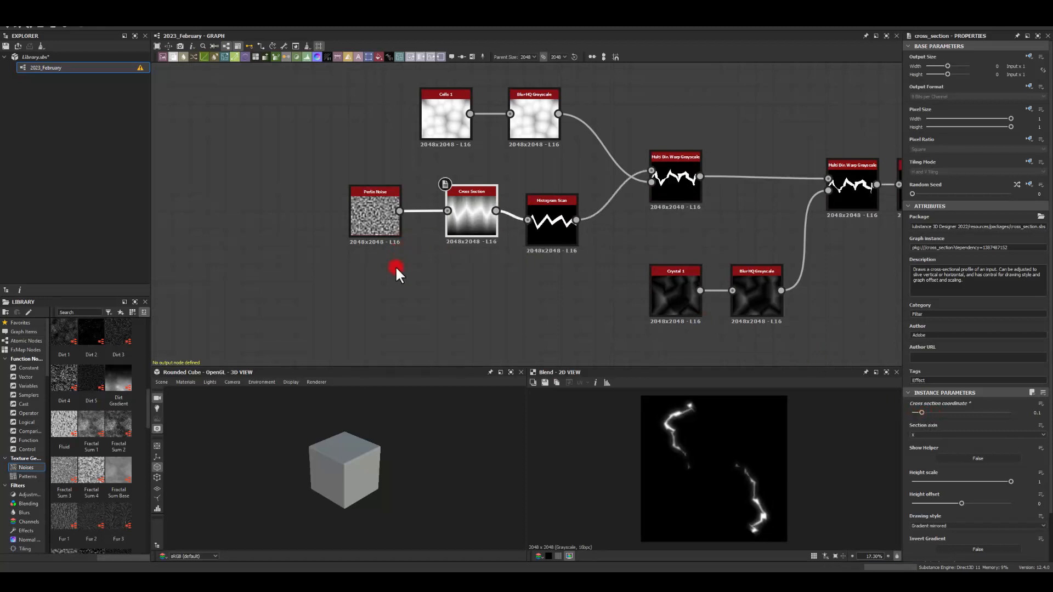
# Step: Duplicate the Perlin Noise, connect the copy to the Cross Section in place of the original, and preview it
pyautogui.moveTo(395, 266); pyautogui.dragTo(387, 216, button='middle')
pyautogui.click(363, 169)
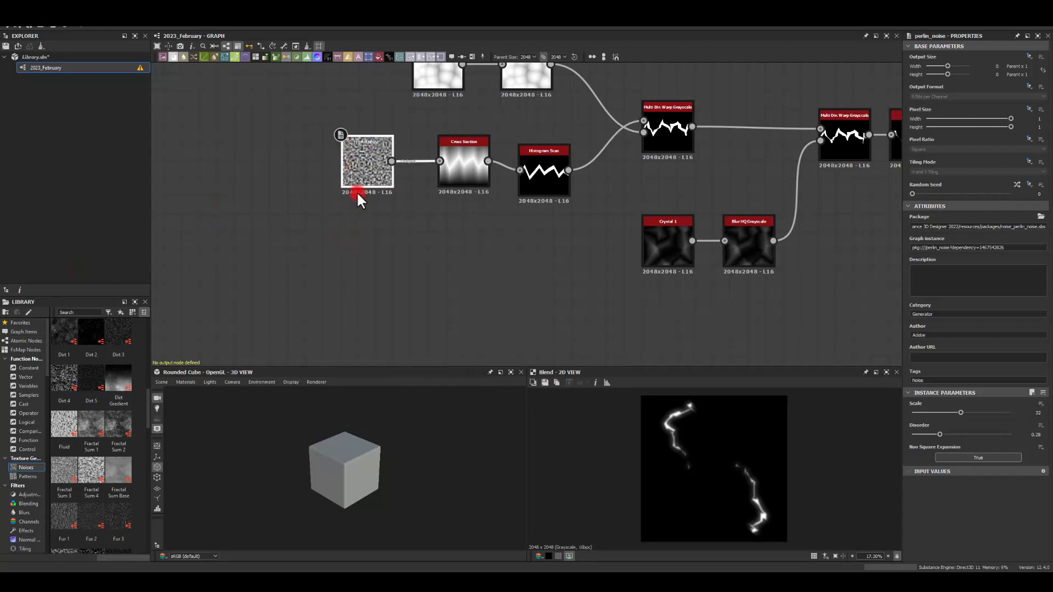
pyautogui.hotkey('ctrl', 'v')
pyautogui.moveTo(521, 215); pyautogui.dragTo(440, 161)
pyautogui.doubleClick(348, 249)
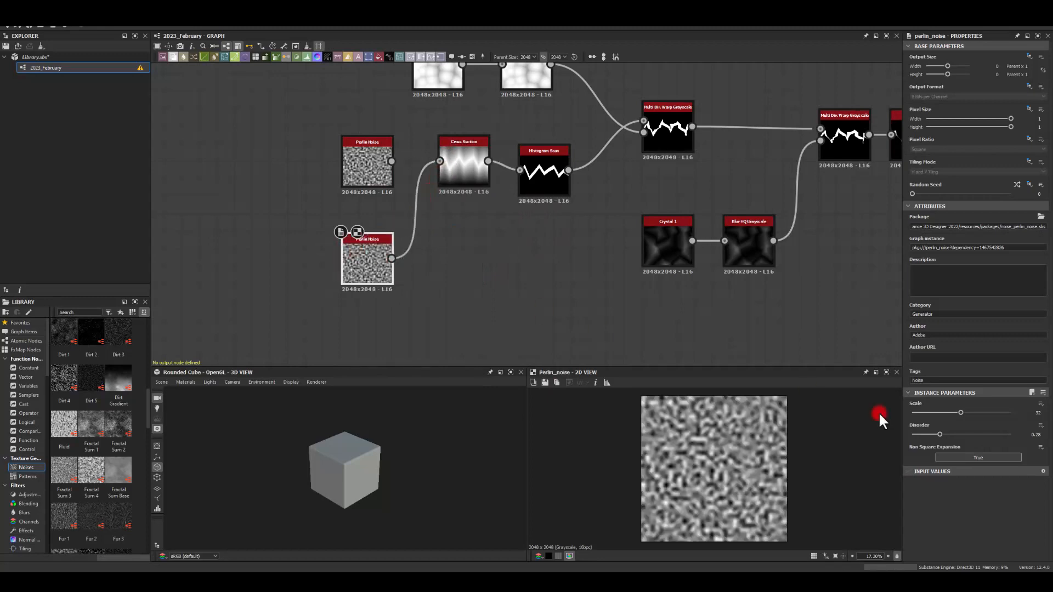
# Step: Preview the combined segments Blend and set the copied Perlin Noise's scale to 4 and disorder to 0.66
pyautogui.scroll(-4, 505, 250)
pyautogui.moveTo(653, 271); pyautogui.dragTo(291, 241, button='middle')
pyautogui.moveTo(779, 252); pyautogui.dragTo(430, 221, button='middle')
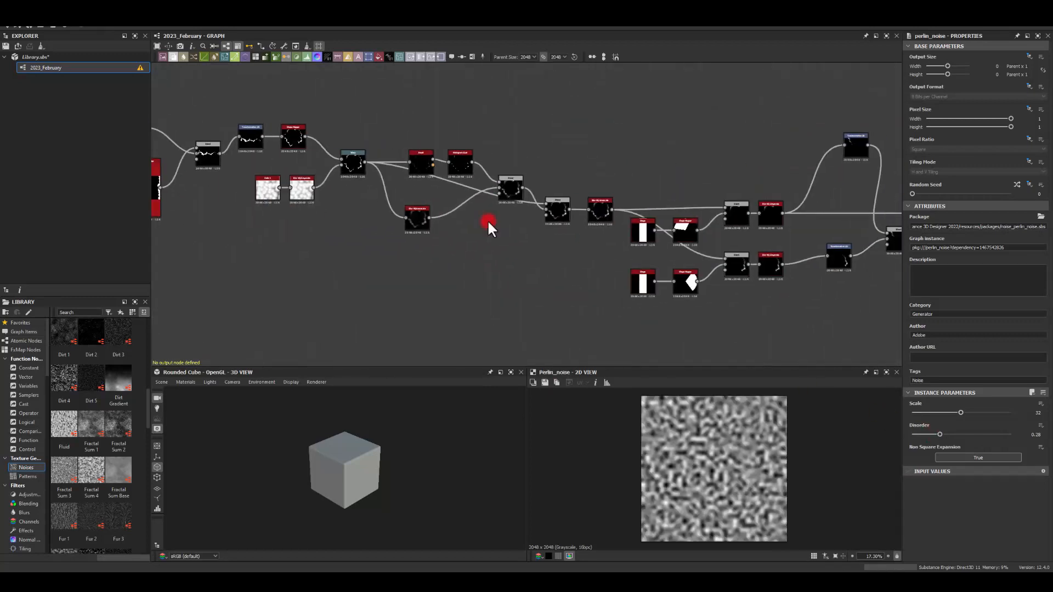
pyautogui.moveTo(821, 232); pyautogui.dragTo(379, 211, button='middle')
pyautogui.doubleClick(455, 223)
pyautogui.moveTo(230, 245); pyautogui.dragTo(450, 236, button='middle')
pyautogui.moveTo(160, 238); pyautogui.dragTo(576, 236, button='middle')
pyautogui.moveTo(230, 214); pyautogui.dragTo(519, 225, button='middle')
pyautogui.moveTo(159, 165); pyautogui.dragTo(421, 254, button='middle')
pyautogui.scroll(2, 419, 253)
pyautogui.scroll(1, 420, 258)
pyautogui.click(536, 270)
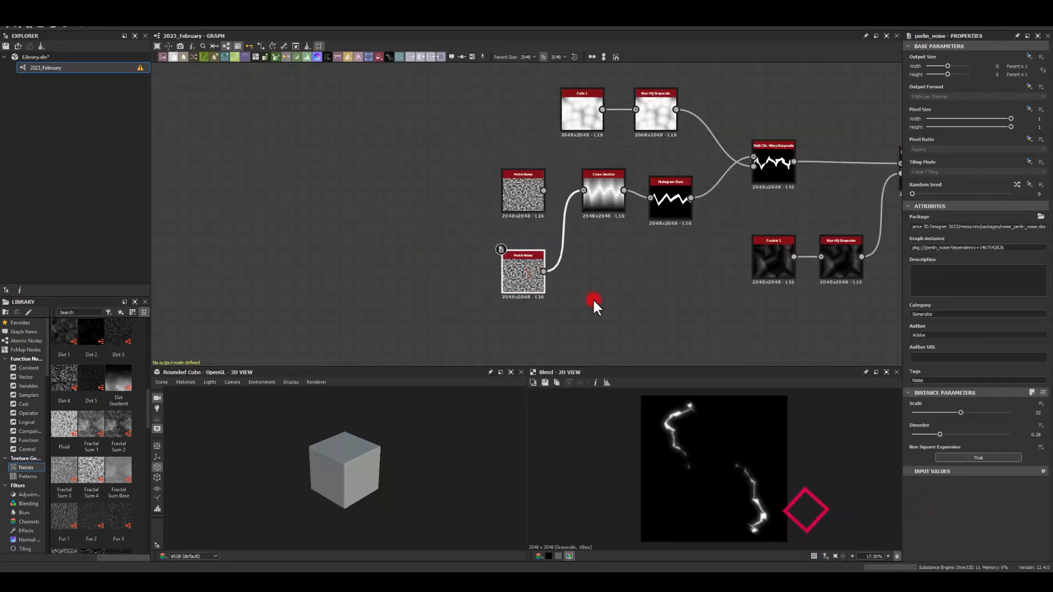
pyautogui.moveTo(953, 413)
pyautogui.mouseDown()
pyautogui.moveTo(914, 412)
pyautogui.moveTo(937, 433)
pyautogui.moveTo(920, 433)
pyautogui.moveTo(1030, 432)
pyautogui.moveTo(978, 437)
pyautogui.mouseUp()
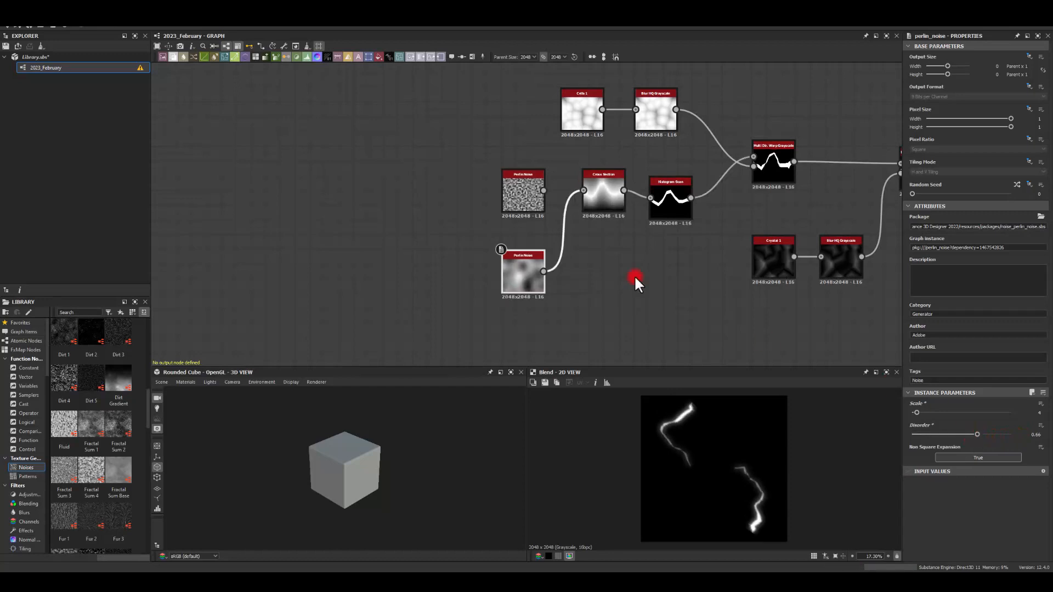
# Step: Add a Voronoi noise with size X 0.31 as the Cross Section's input and preview the combined segments Blend
pyautogui.moveTo(594, 272); pyautogui.dragTo(578, 224, button='middle')
pyautogui.click(505, 302)
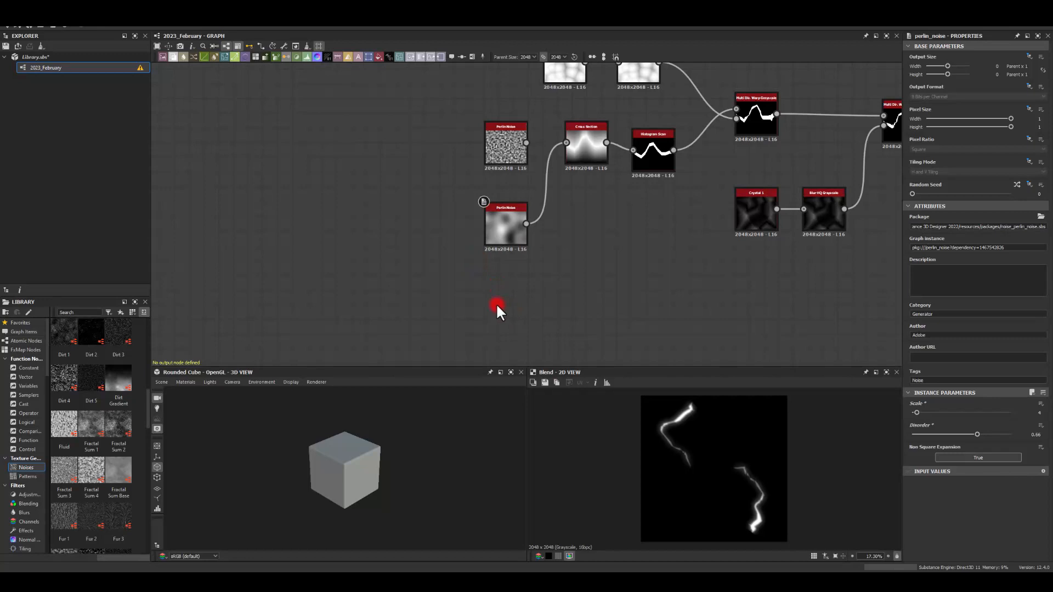
pyautogui.press('space')
pyautogui.write('vor')
pyautogui.click(523, 319)
pyautogui.moveTo(973, 459); pyautogui.dragTo(943, 459)
pyautogui.moveTo(512, 297); pyautogui.dragTo(566, 142)
pyautogui.moveTo(689, 261); pyautogui.dragTo(327, 225, button='middle')
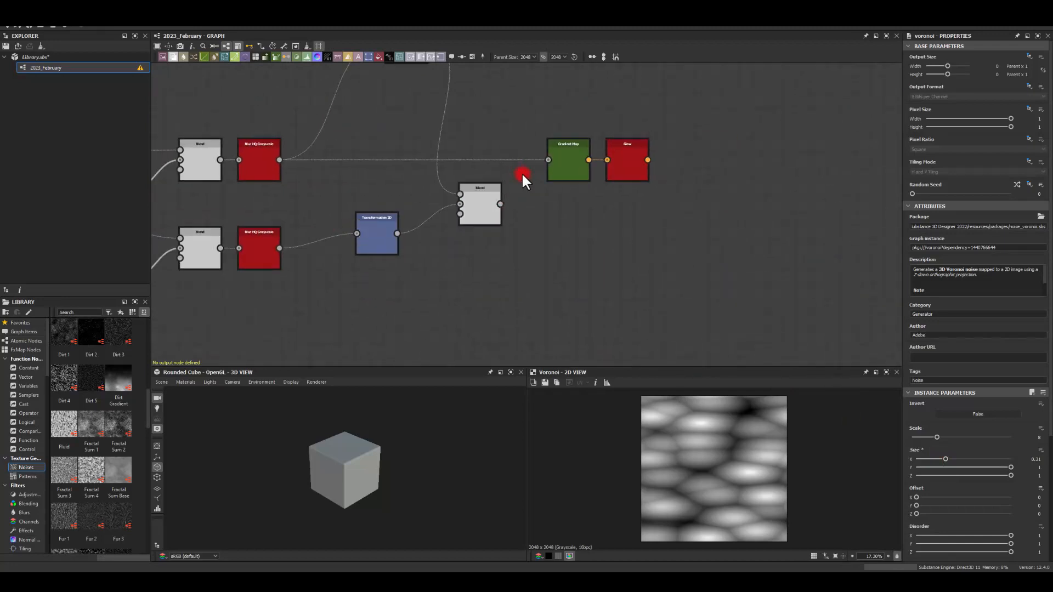
pyautogui.doubleClick(481, 198)
# Step: Increase the intensity of the Warp node that distorts the ring and set the Cells 1 noise's disorder to 0.7
pyautogui.moveTo(302, 272); pyautogui.dragTo(462, 274, button='middle')
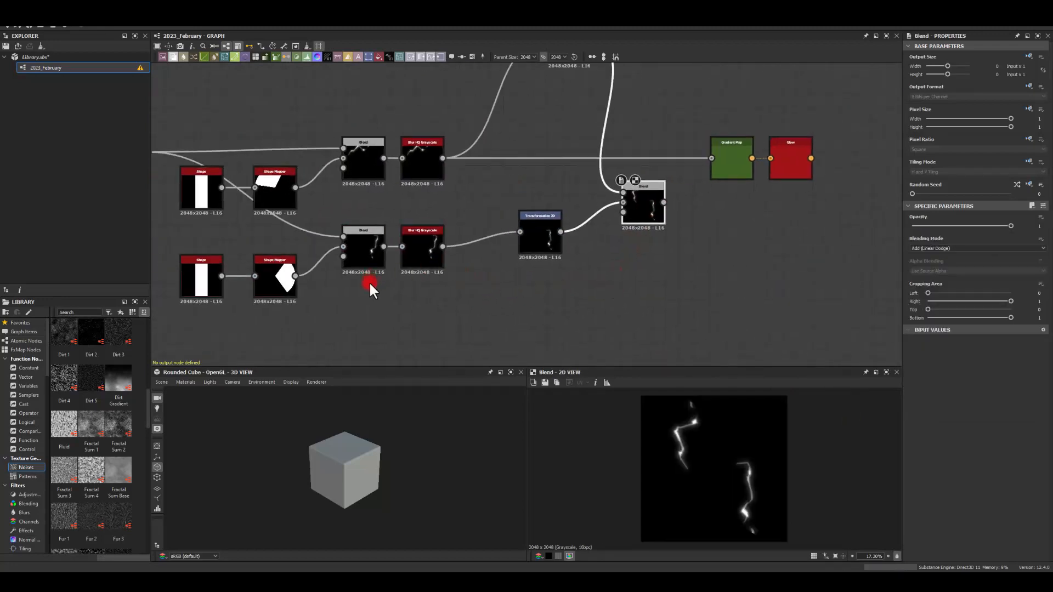
pyautogui.moveTo(407, 307); pyautogui.dragTo(317, 226, button='middle')
pyautogui.click(337, 176)
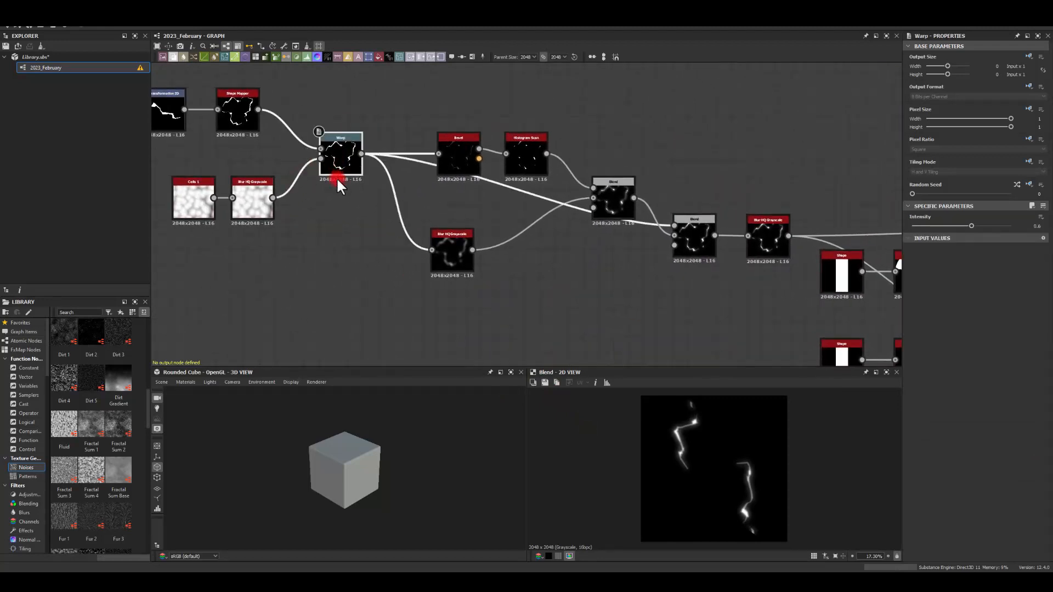
pyautogui.moveTo(971, 225); pyautogui.dragTo(994, 229)
pyautogui.click(193, 198)
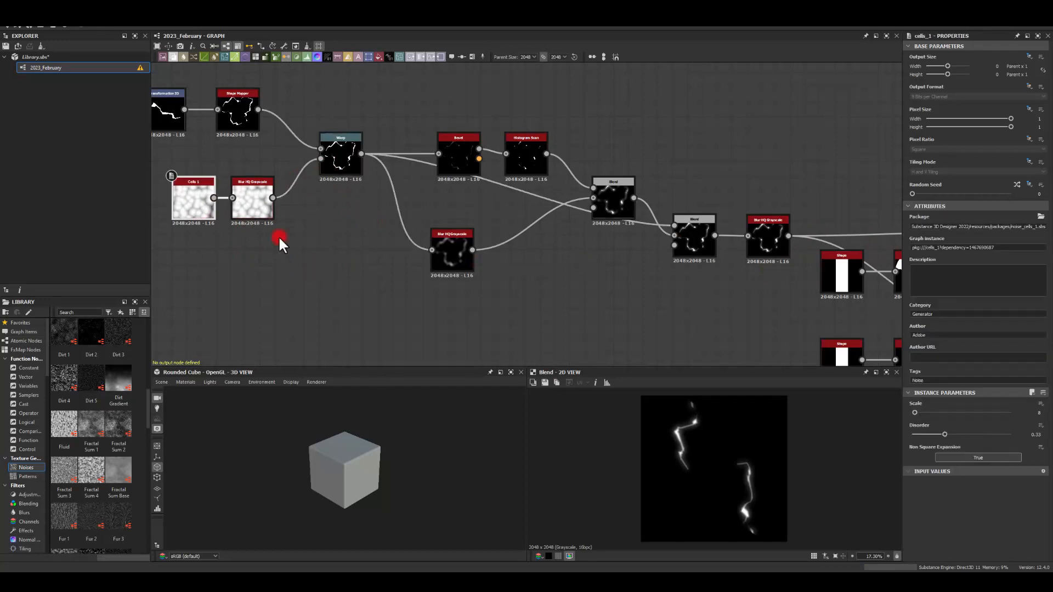
pyautogui.moveTo(925, 433); pyautogui.dragTo(980, 436)
# Step: Connect the combined segments Blend to the Gradient Map in place of its current input, and preview the Gradient Map and the Glow
pyautogui.moveTo(346, 296); pyautogui.dragTo(588, 333, button='middle')
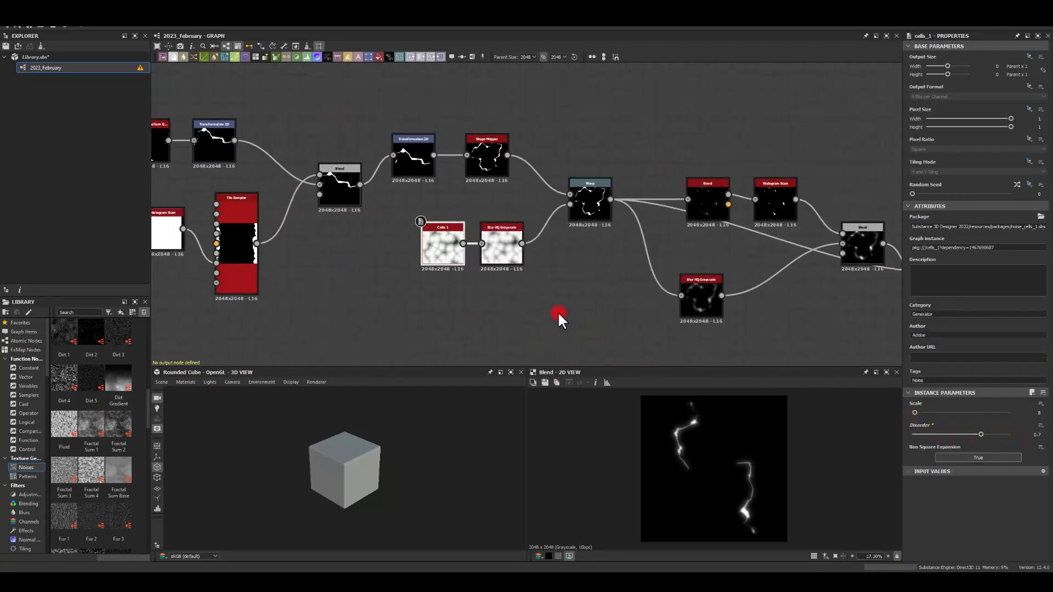
pyautogui.moveTo(296, 119); pyautogui.dragTo(441, 126, button='middle')
pyautogui.moveTo(352, 265); pyautogui.dragTo(169, 243, button='middle')
pyautogui.moveTo(877, 253); pyautogui.dragTo(88, 208, button='middle')
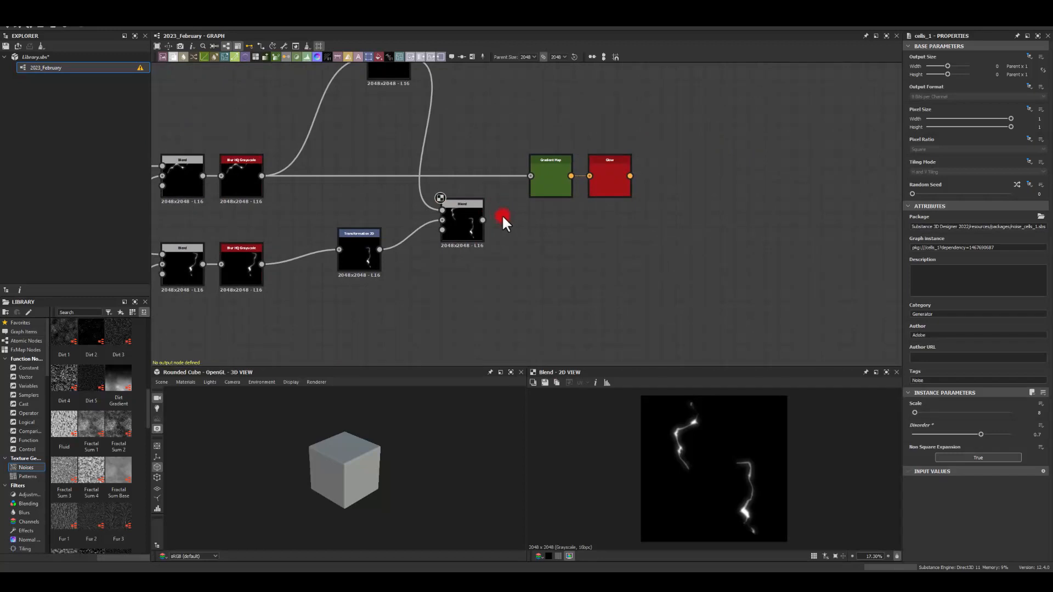
pyautogui.moveTo(483, 220); pyautogui.dragTo(527, 181)
pyautogui.click(551, 168)
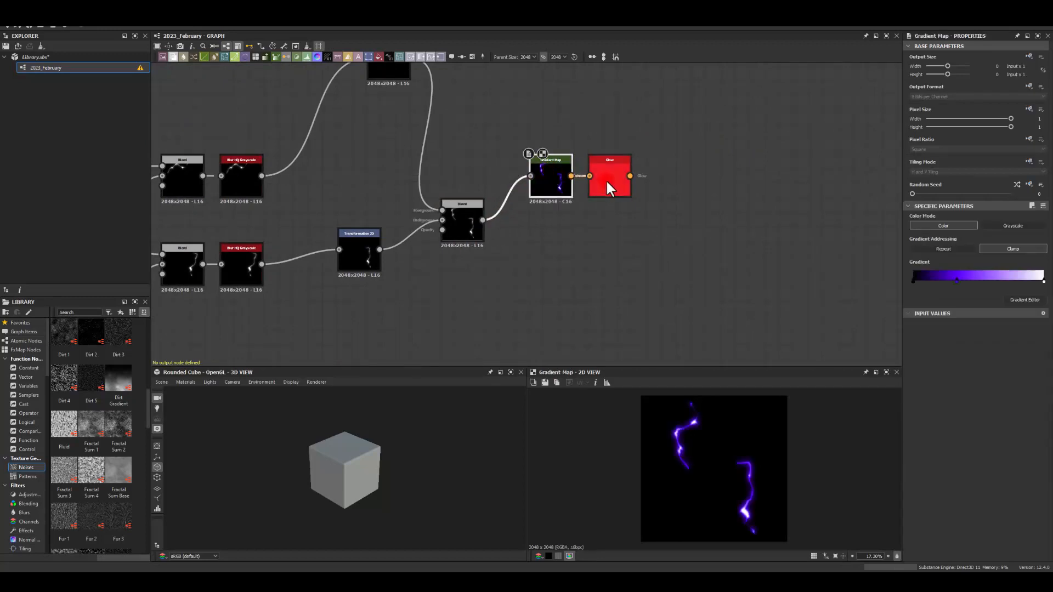
pyautogui.click(607, 179)
pyautogui.moveTo(679, 183); pyautogui.dragTo(657, 179, button='middle')
pyautogui.click(598, 166)
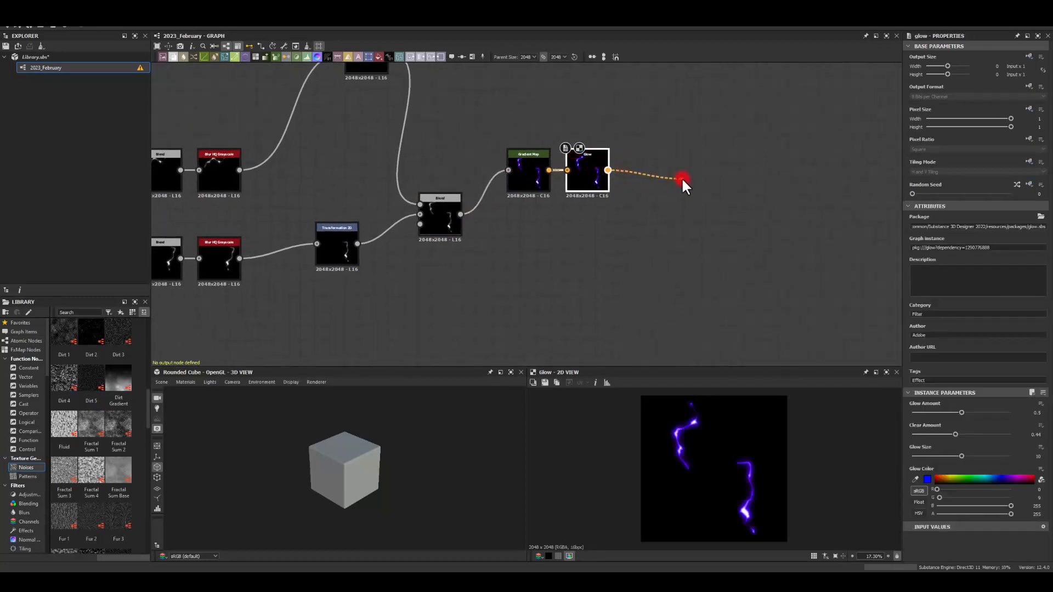
pyautogui.moveTo(681, 176); pyautogui.dragTo(685, 179)
pyautogui.click(690, 130)
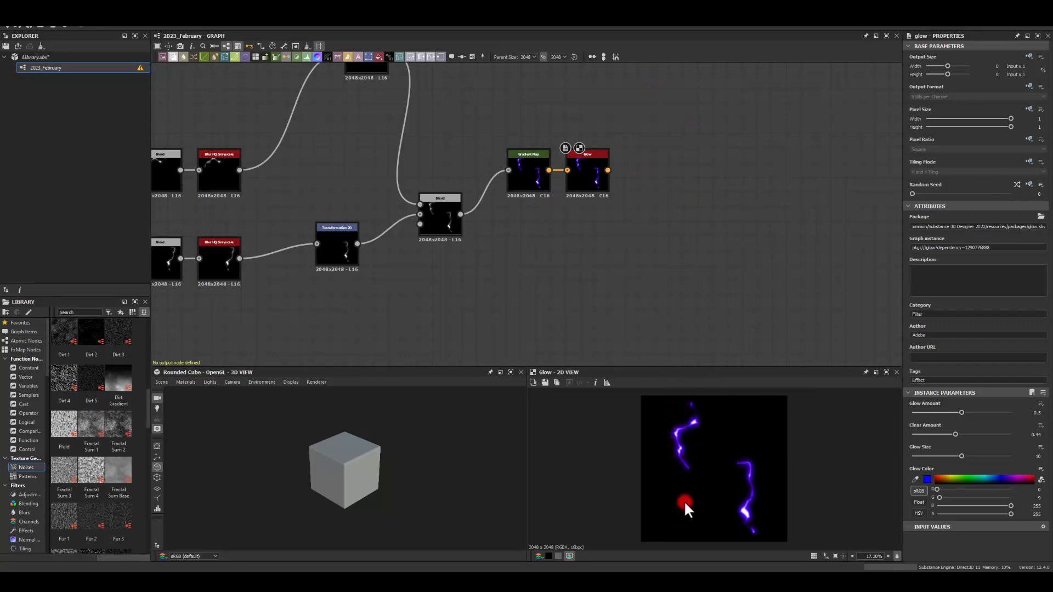
# Step: Reconnect the original fine-grained Perlin Noise to the Cross Section in place of the Voronoi
pyautogui.moveTo(256, 227); pyautogui.dragTo(654, 258, button='middle')
pyautogui.moveTo(307, 211); pyautogui.dragTo(729, 230, button='middle')
pyautogui.moveTo(293, 233); pyautogui.dragTo(757, 242, button='middle')
pyautogui.moveTo(212, 225)
pyautogui.mouseDown(button='middle')
pyautogui.moveTo(450, 223)
pyautogui.moveTo(828, 279)
pyautogui.mouseUp(button='middle')
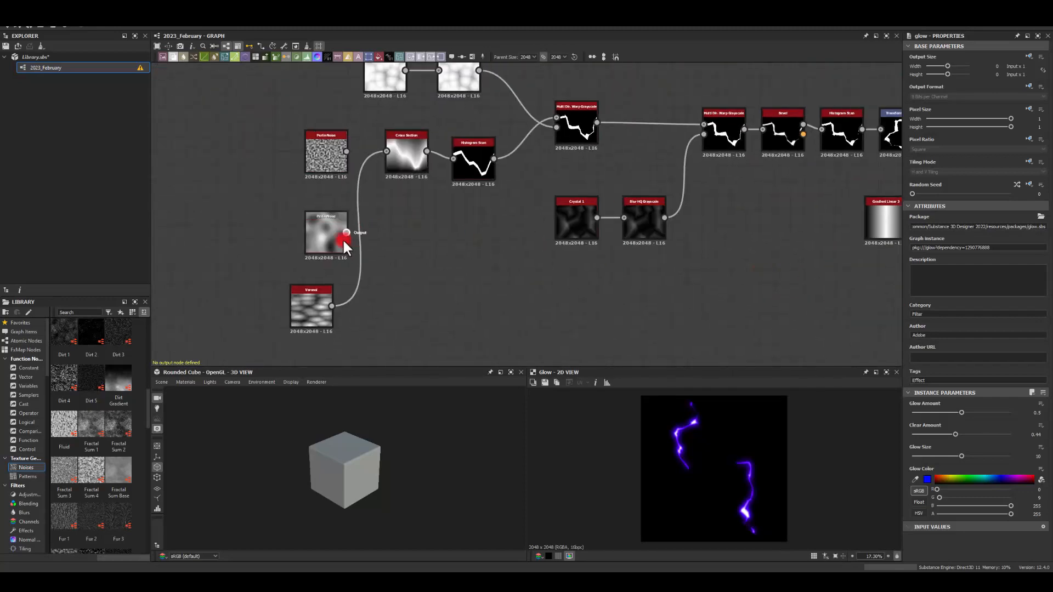
pyautogui.moveTo(344, 151); pyautogui.dragTo(387, 151)
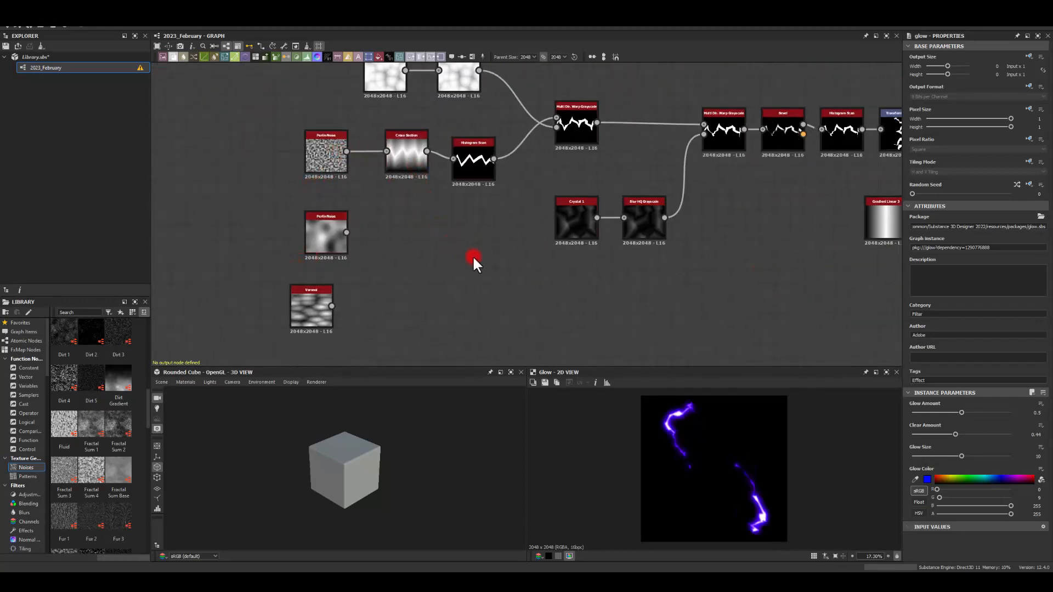
pyautogui.moveTo(502, 256); pyautogui.dragTo(472, 257, button='middle')
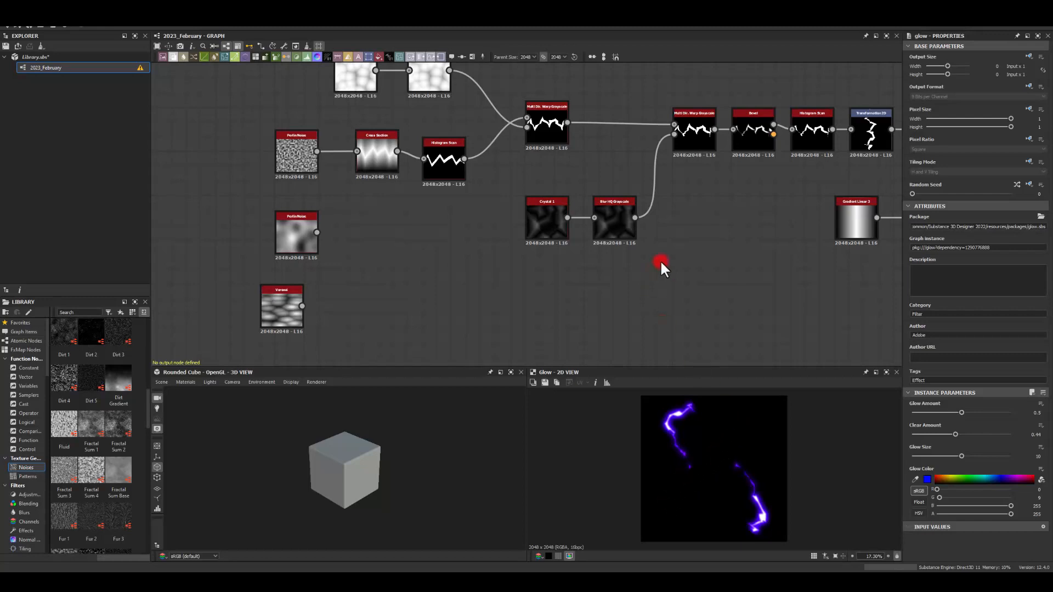
pyautogui.moveTo(662, 268); pyautogui.dragTo(548, 301, button='middle')
pyautogui.moveTo(823, 306); pyautogui.dragTo(426, 278, button='middle')
pyautogui.moveTo(755, 197); pyautogui.dragTo(364, 143, button='middle')
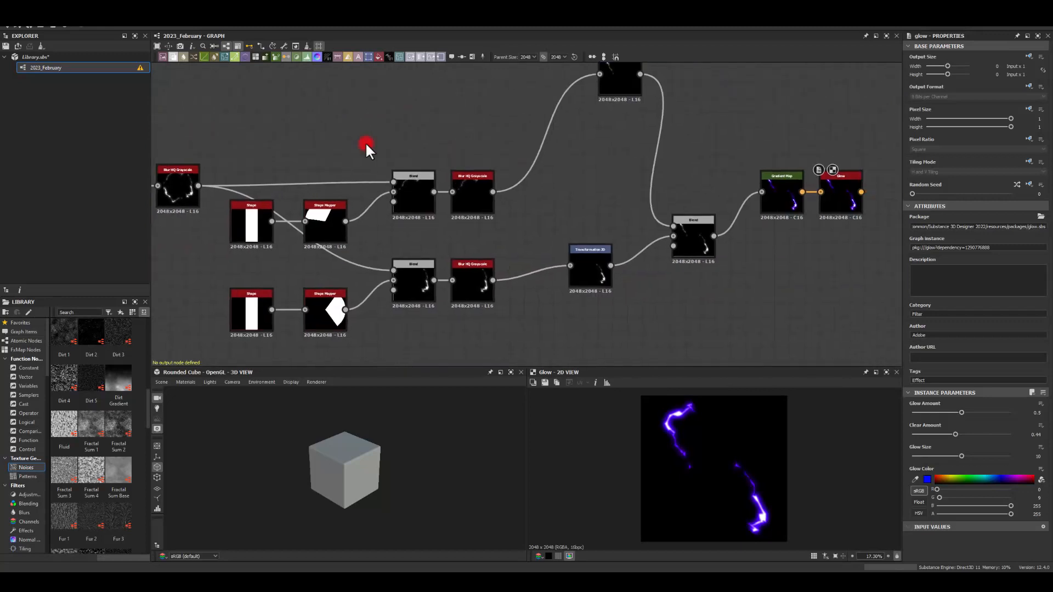
pyautogui.moveTo(684, 184); pyautogui.dragTo(450, 189, button='middle')
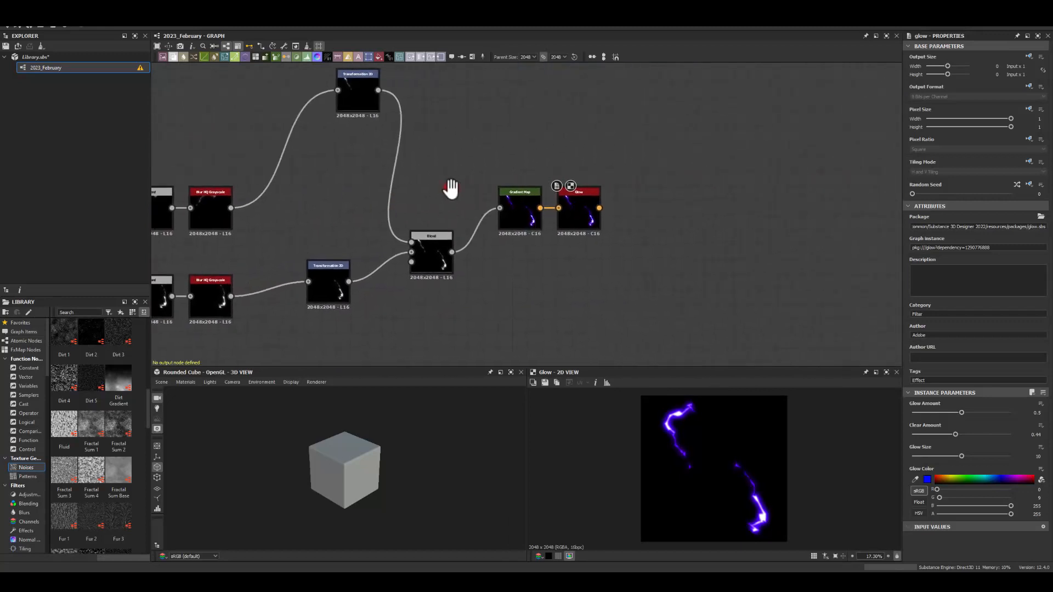